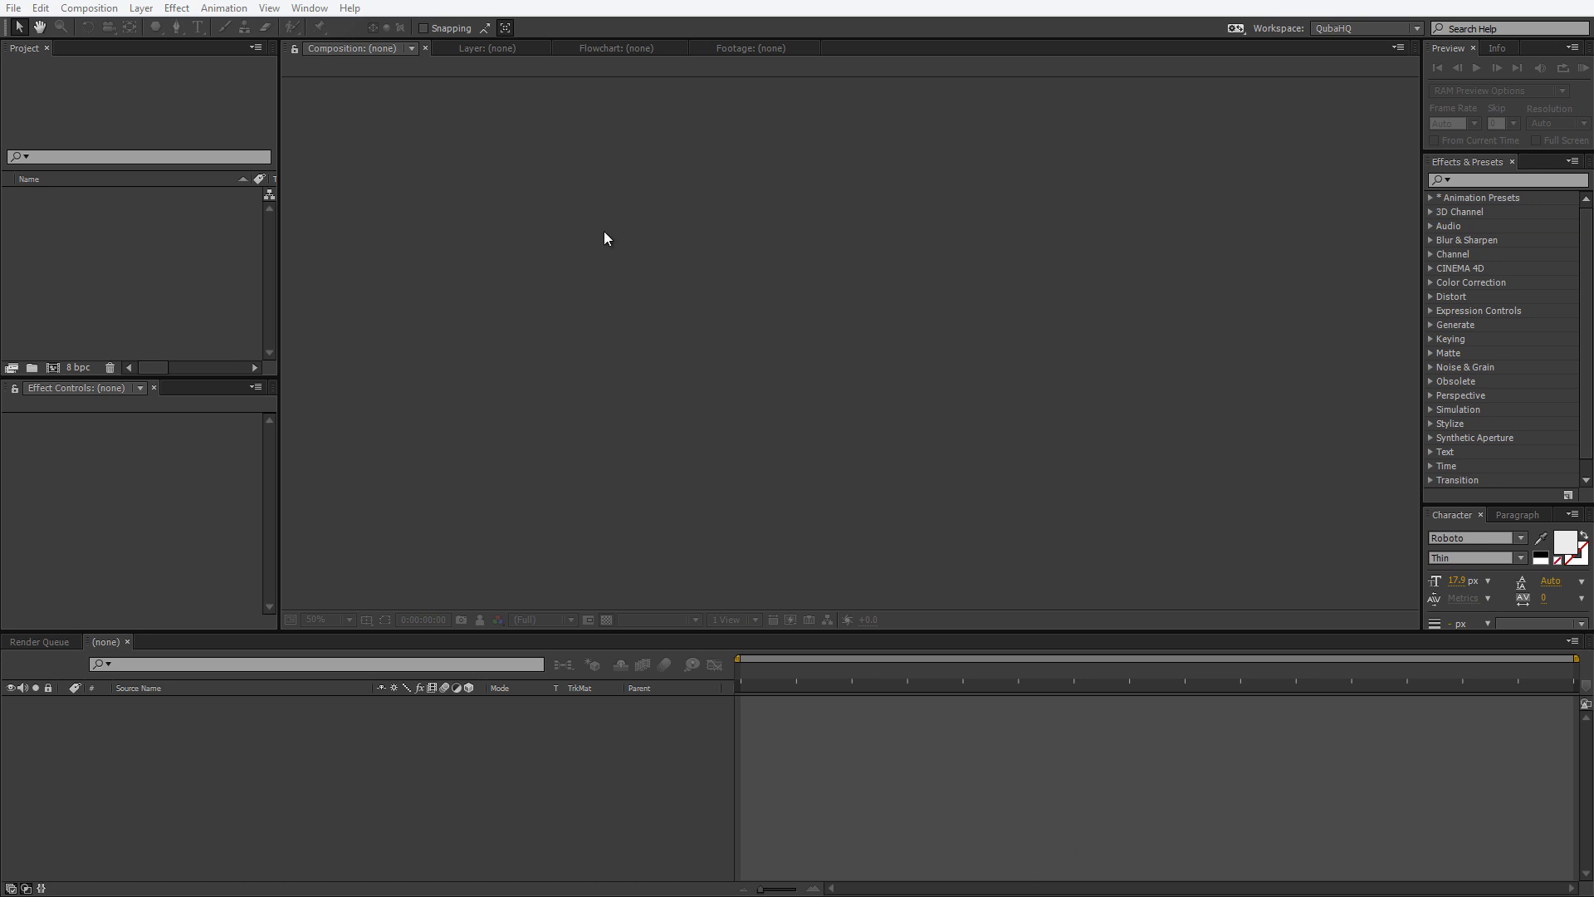
# Import MunMun_00000.png as a PNG sequence and build a MunMun composition from that footage.
pyautogui.doubleClick(107, 235)
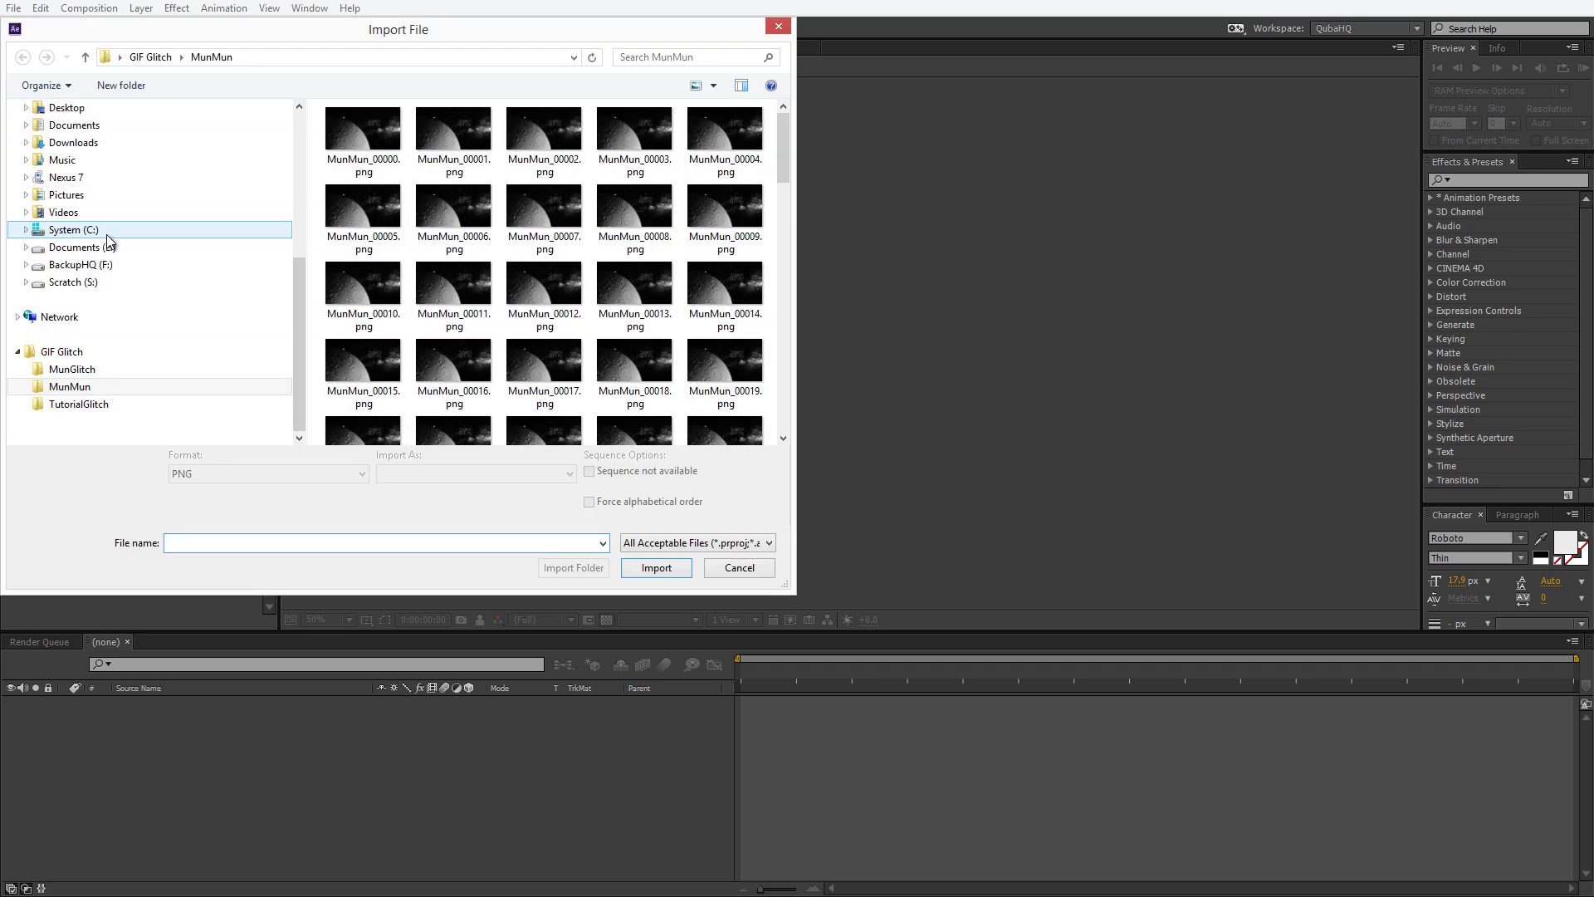
pyautogui.click(403, 170)
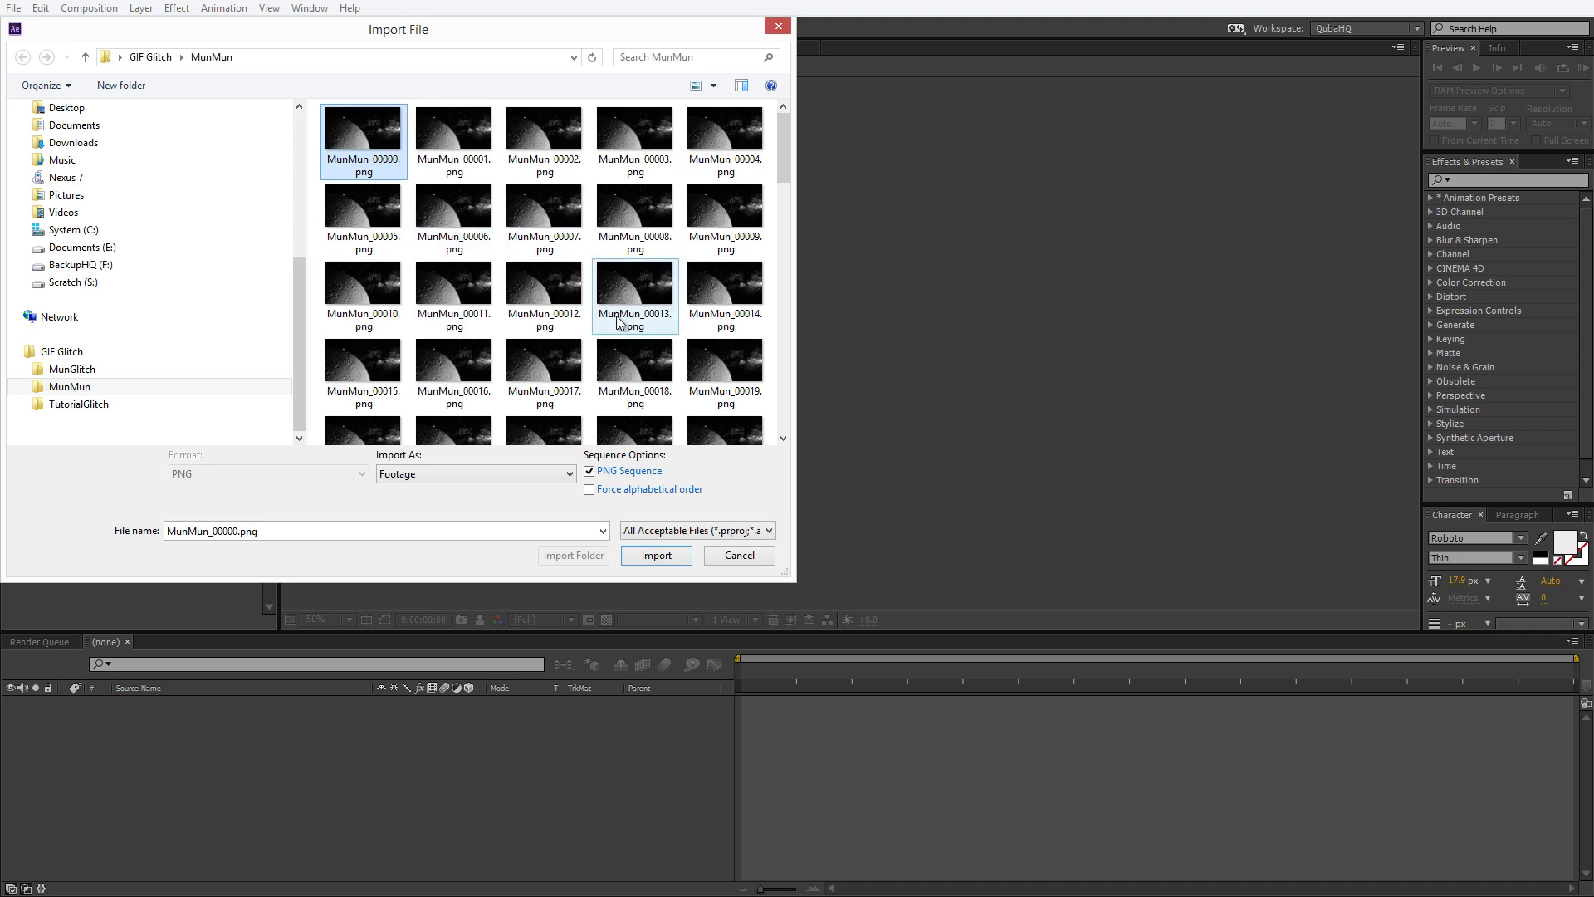
pyautogui.moveTo(787, 166); pyautogui.dragTo(758, 445)
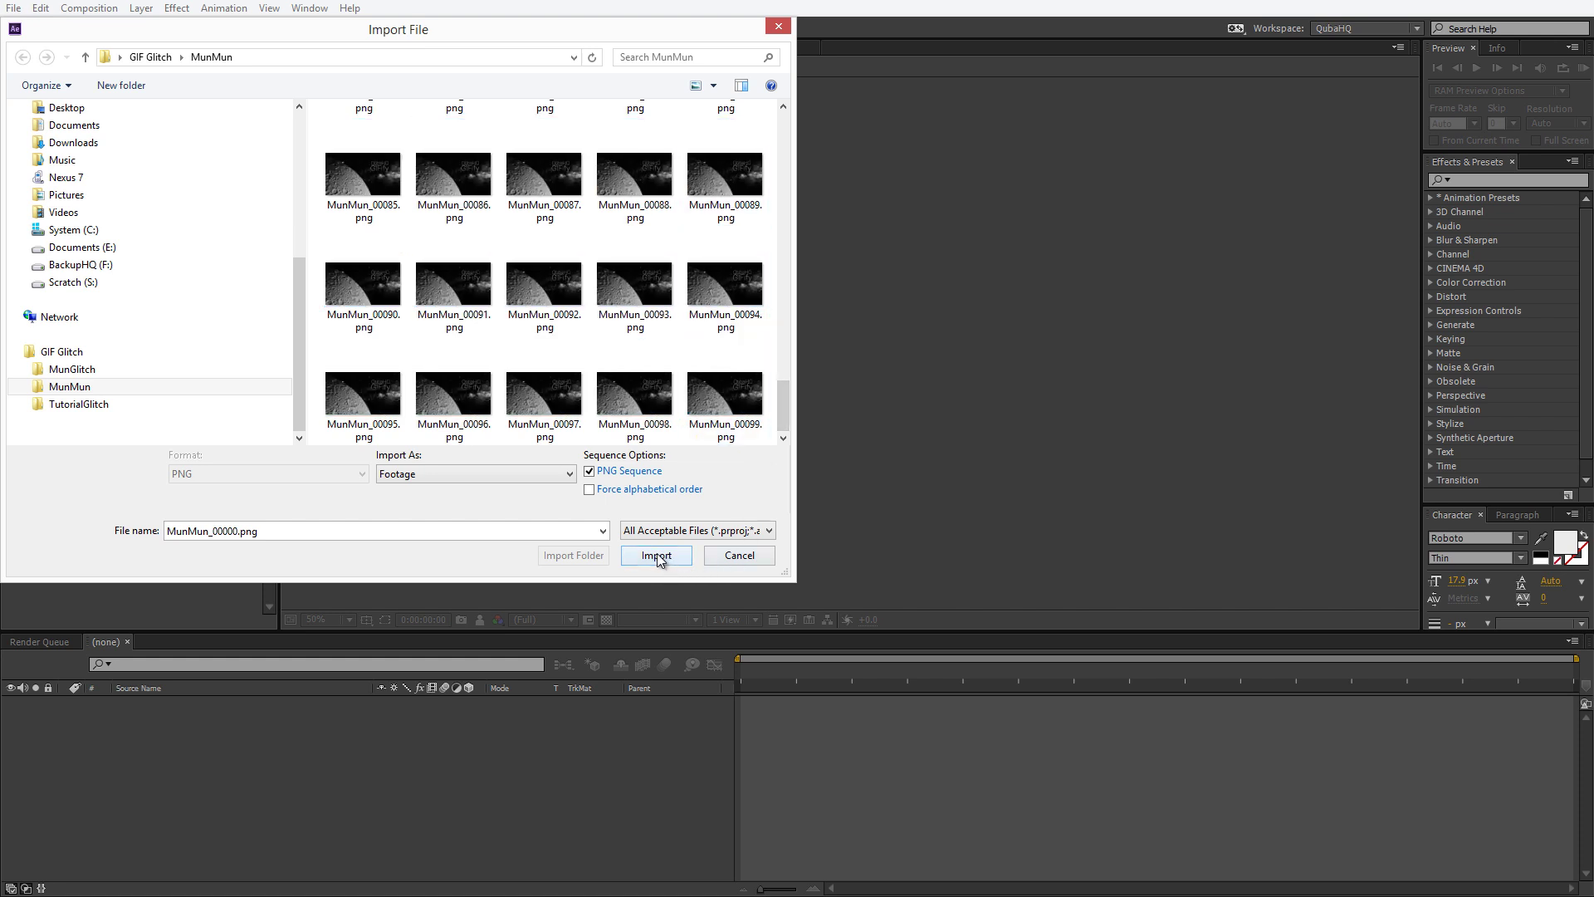
pyautogui.click(655, 556)
pyautogui.moveTo(85, 193); pyautogui.dragTo(50, 366)
pyautogui.scroll(-2, 734, 455)
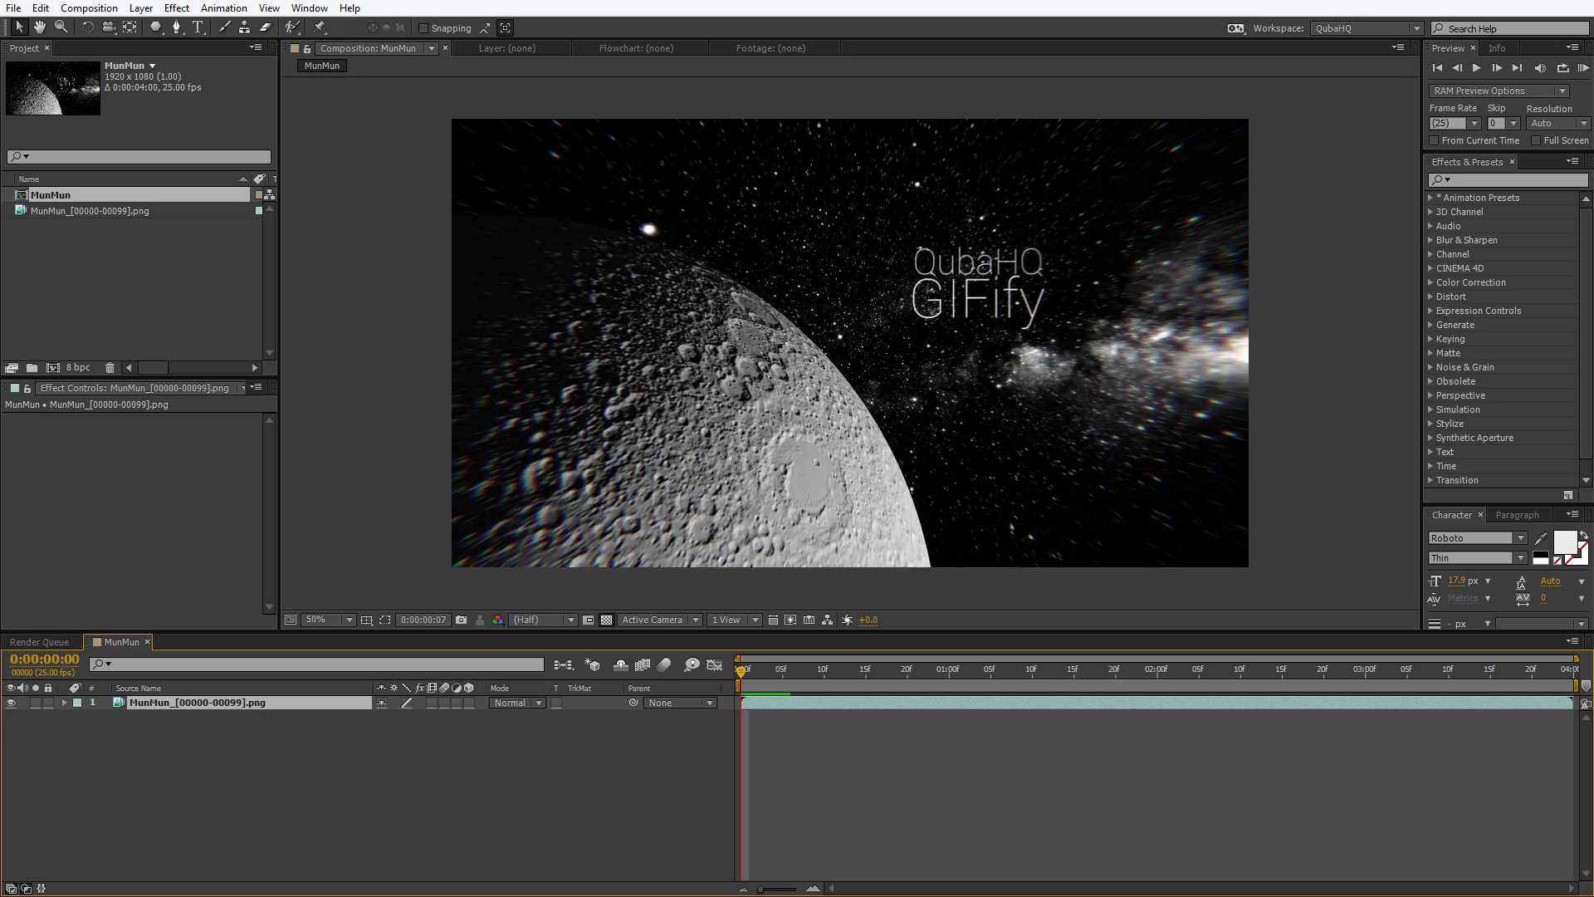
# Play back the cached moon-and-stars preview of the MunMun comp, then bring up Photoshop's Open dialog.
pyautogui.click(733, 457)
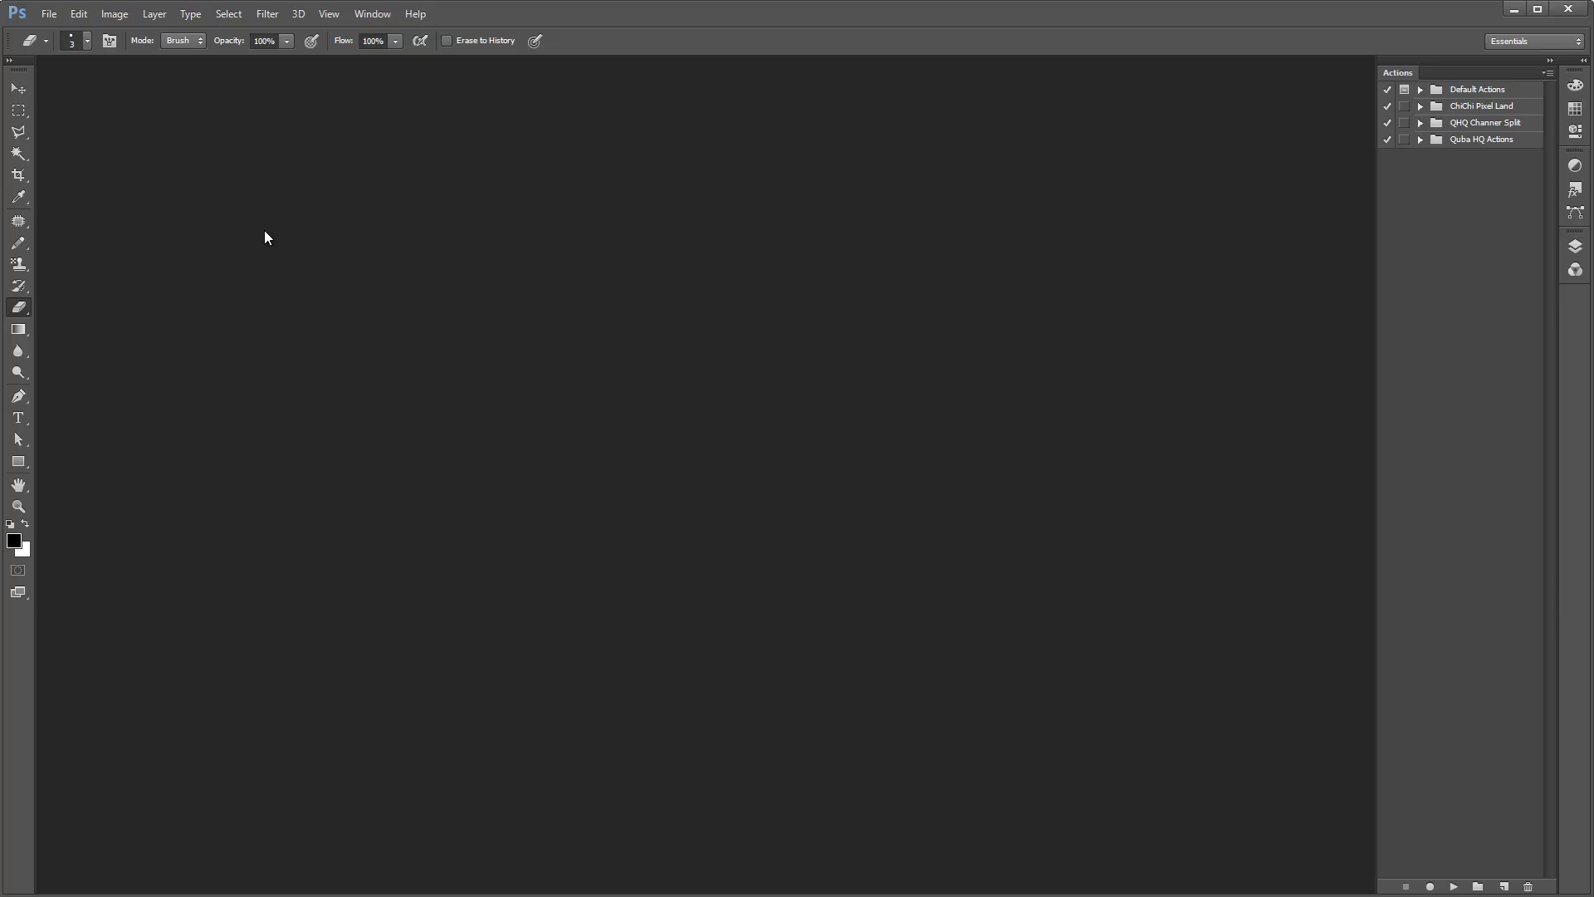
pyautogui.hotkey('ctrl', 'o')
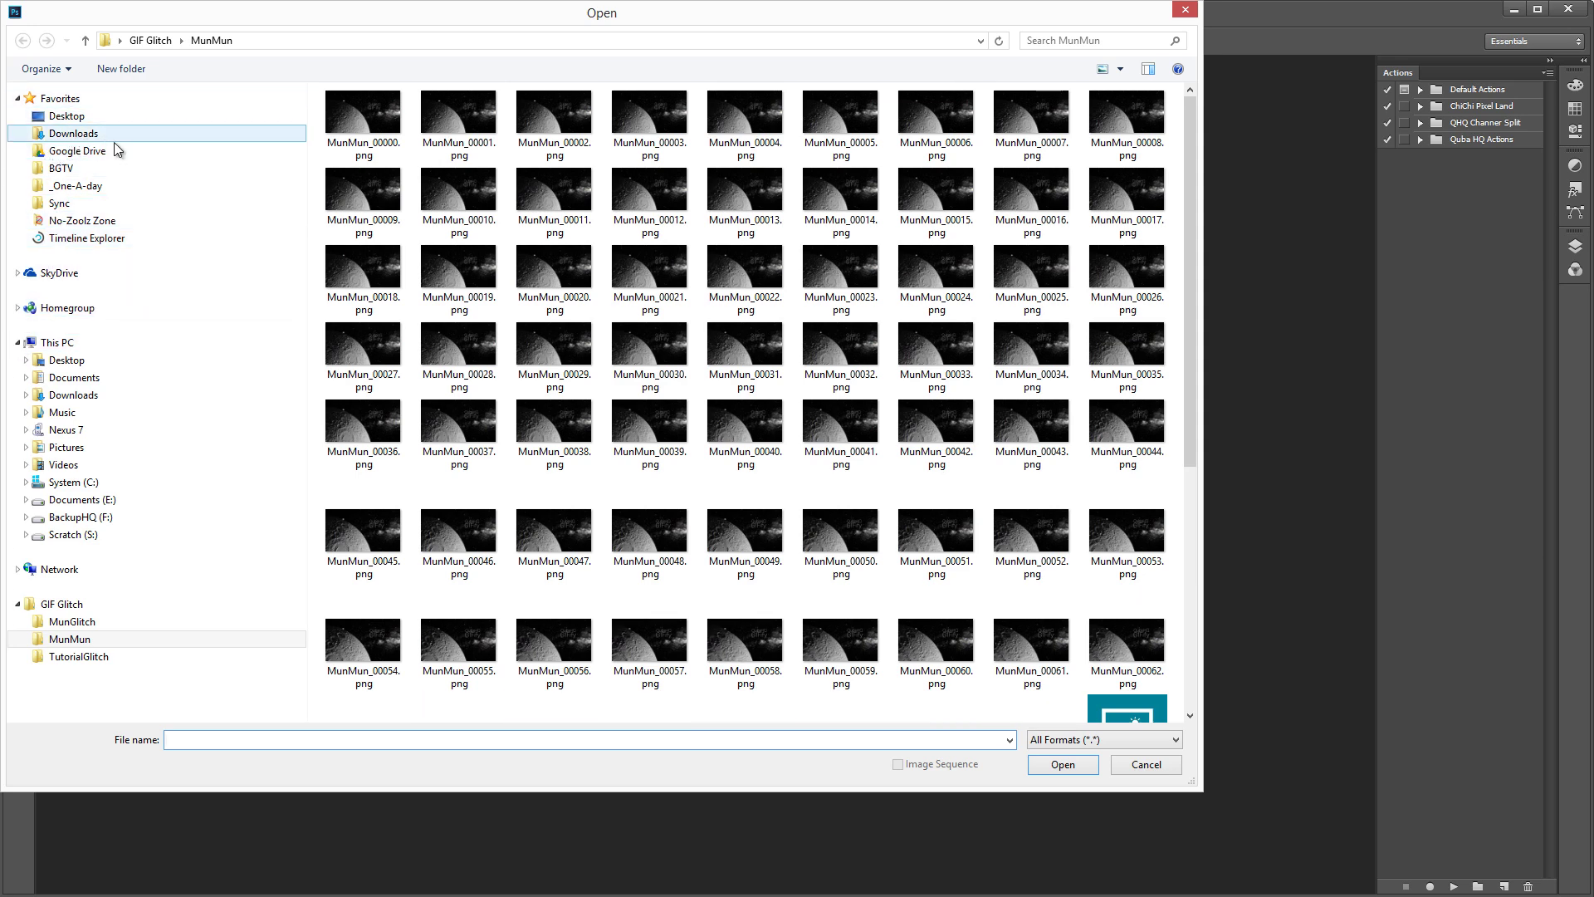
# Open MunMun_00000.png from Desktop > GIF Glitch > MunMun as a Photoshop document.
pyautogui.click(71, 117)
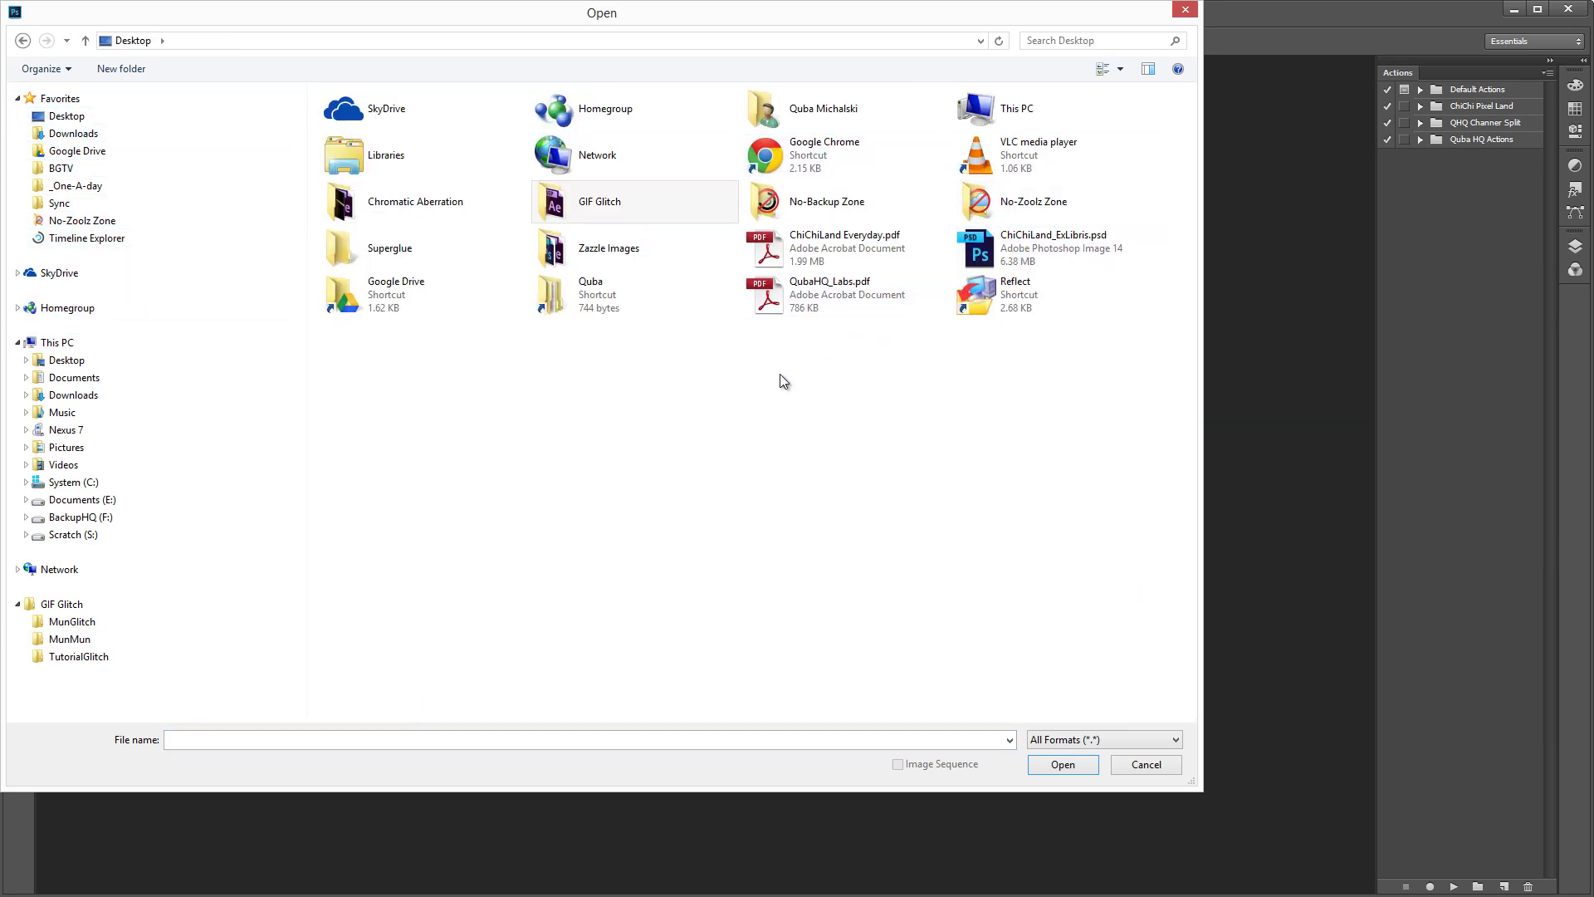
pyautogui.doubleClick(578, 206)
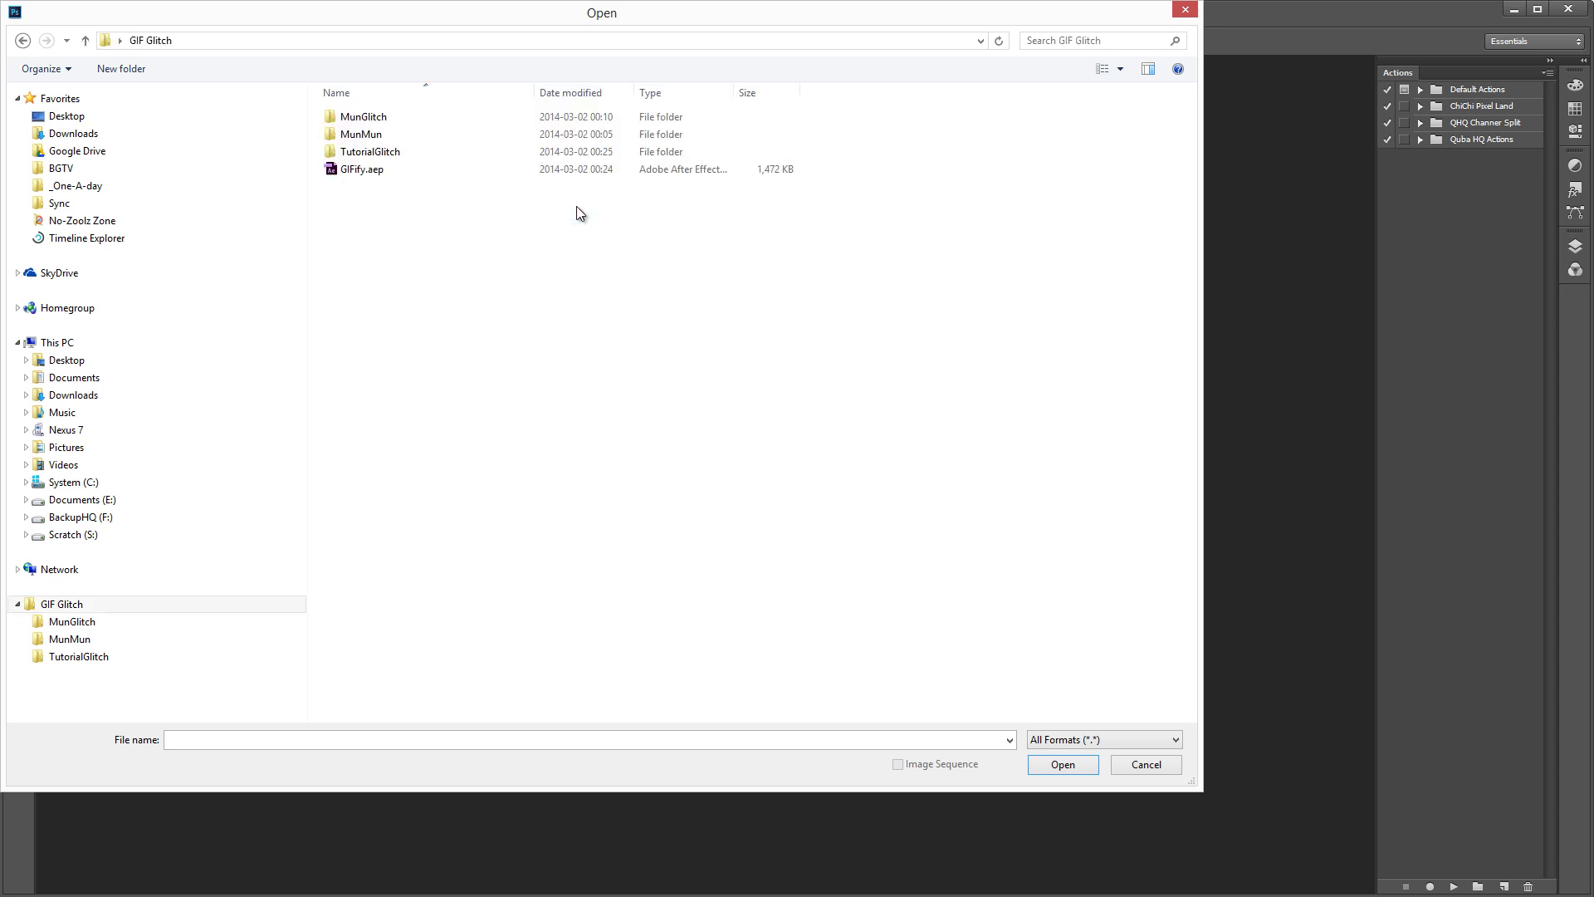
pyautogui.doubleClick(365, 134)
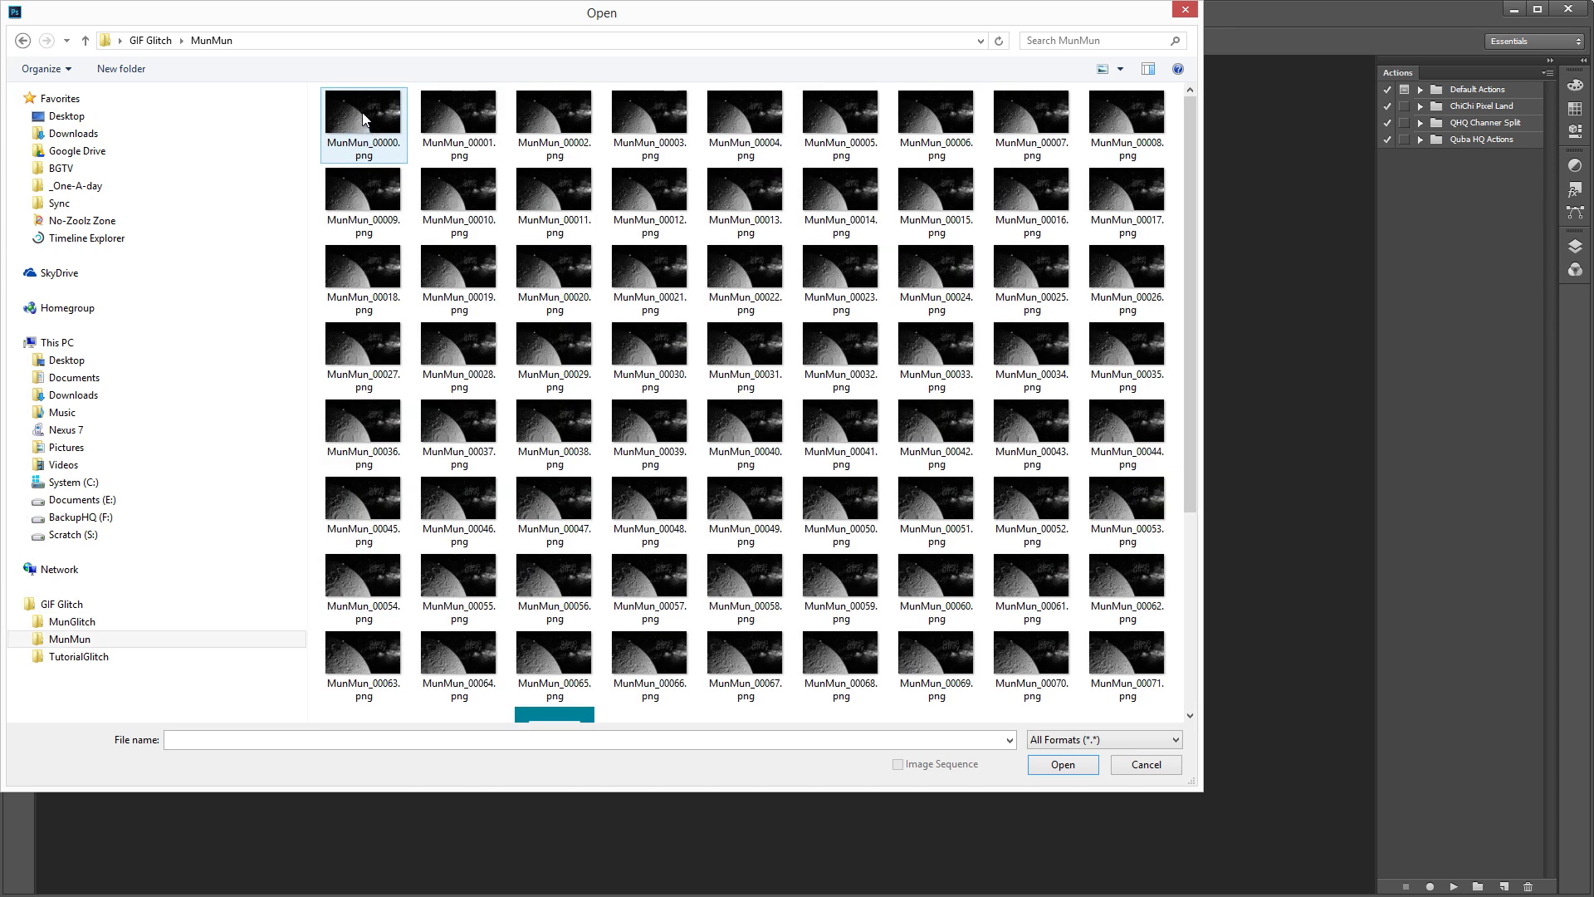
pyautogui.click(365, 125)
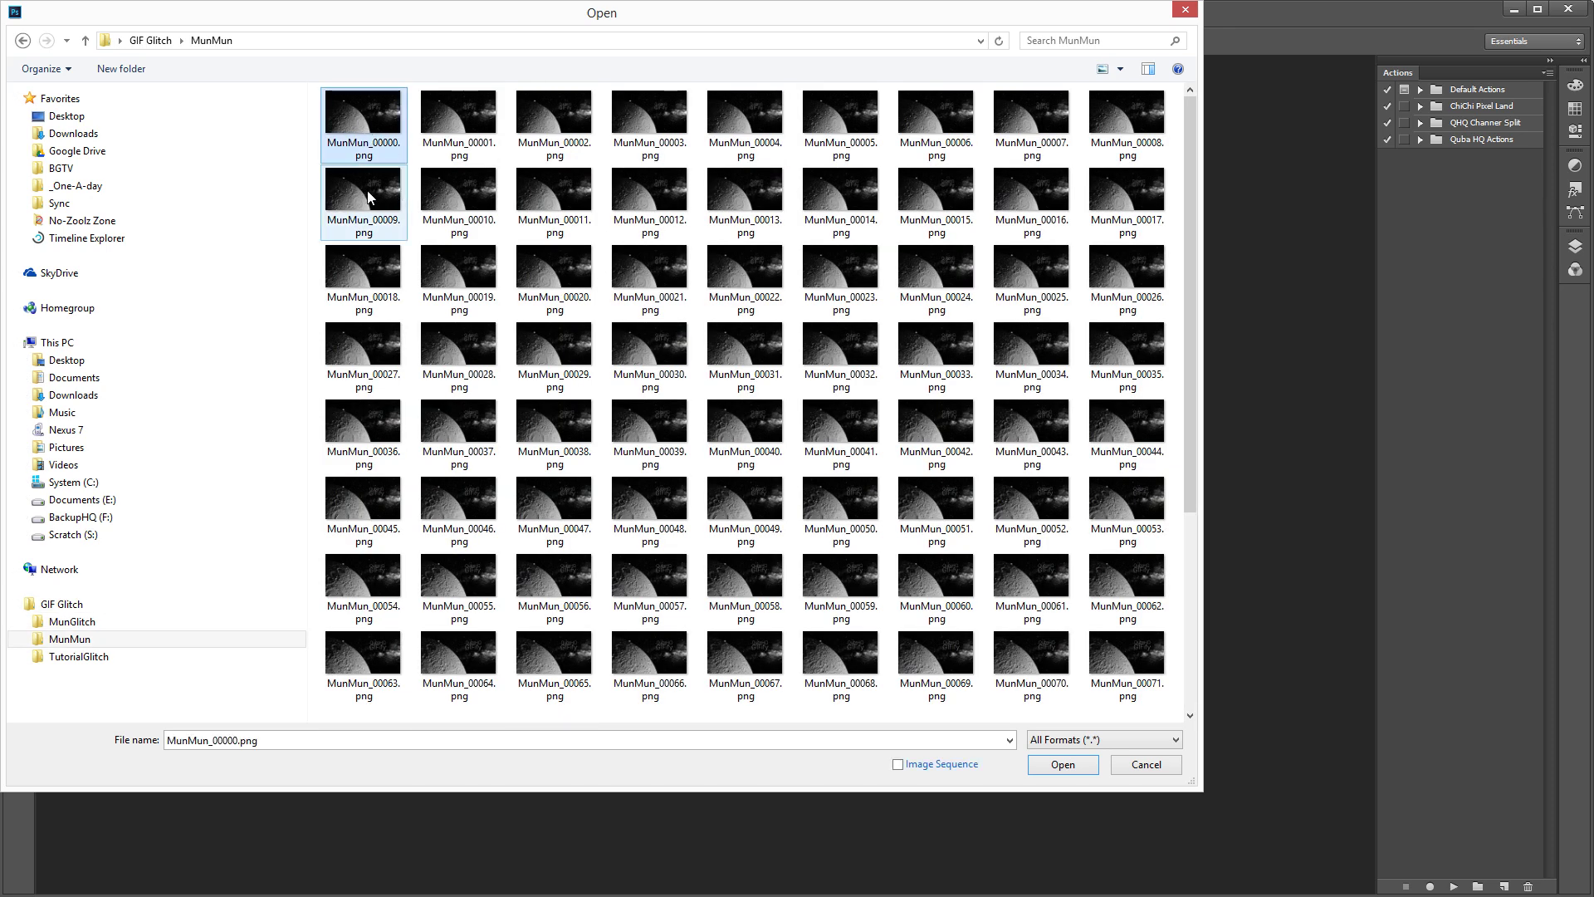
pyautogui.click(1058, 763)
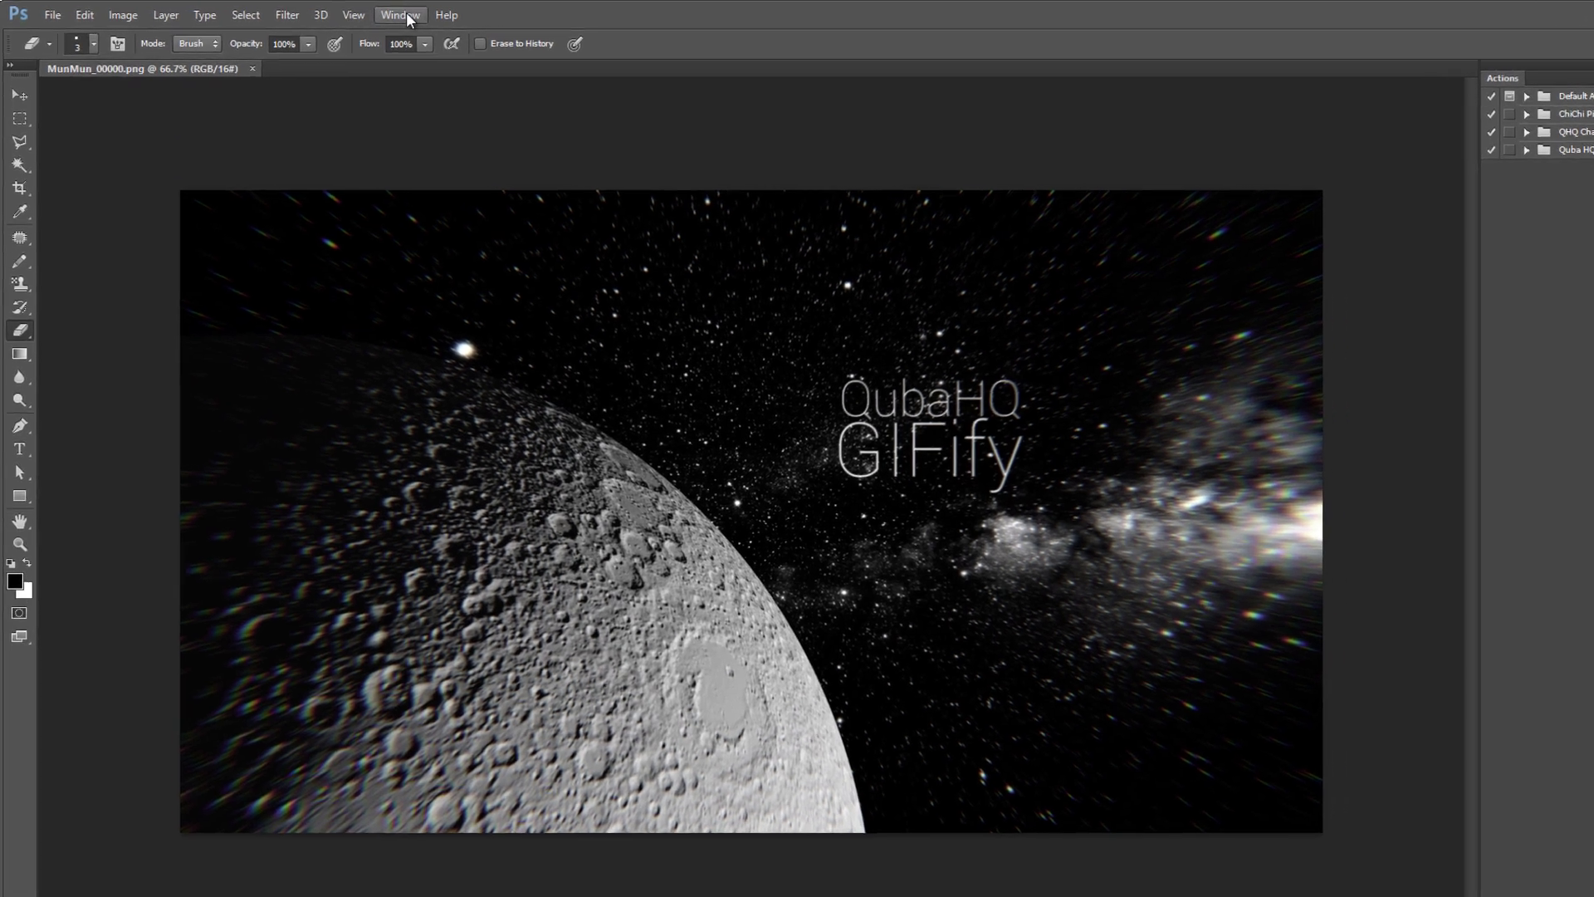
# Show the Actions panel and create a new action named GIFify in the Quba HQ Actions set.
pyautogui.click(375, 15)
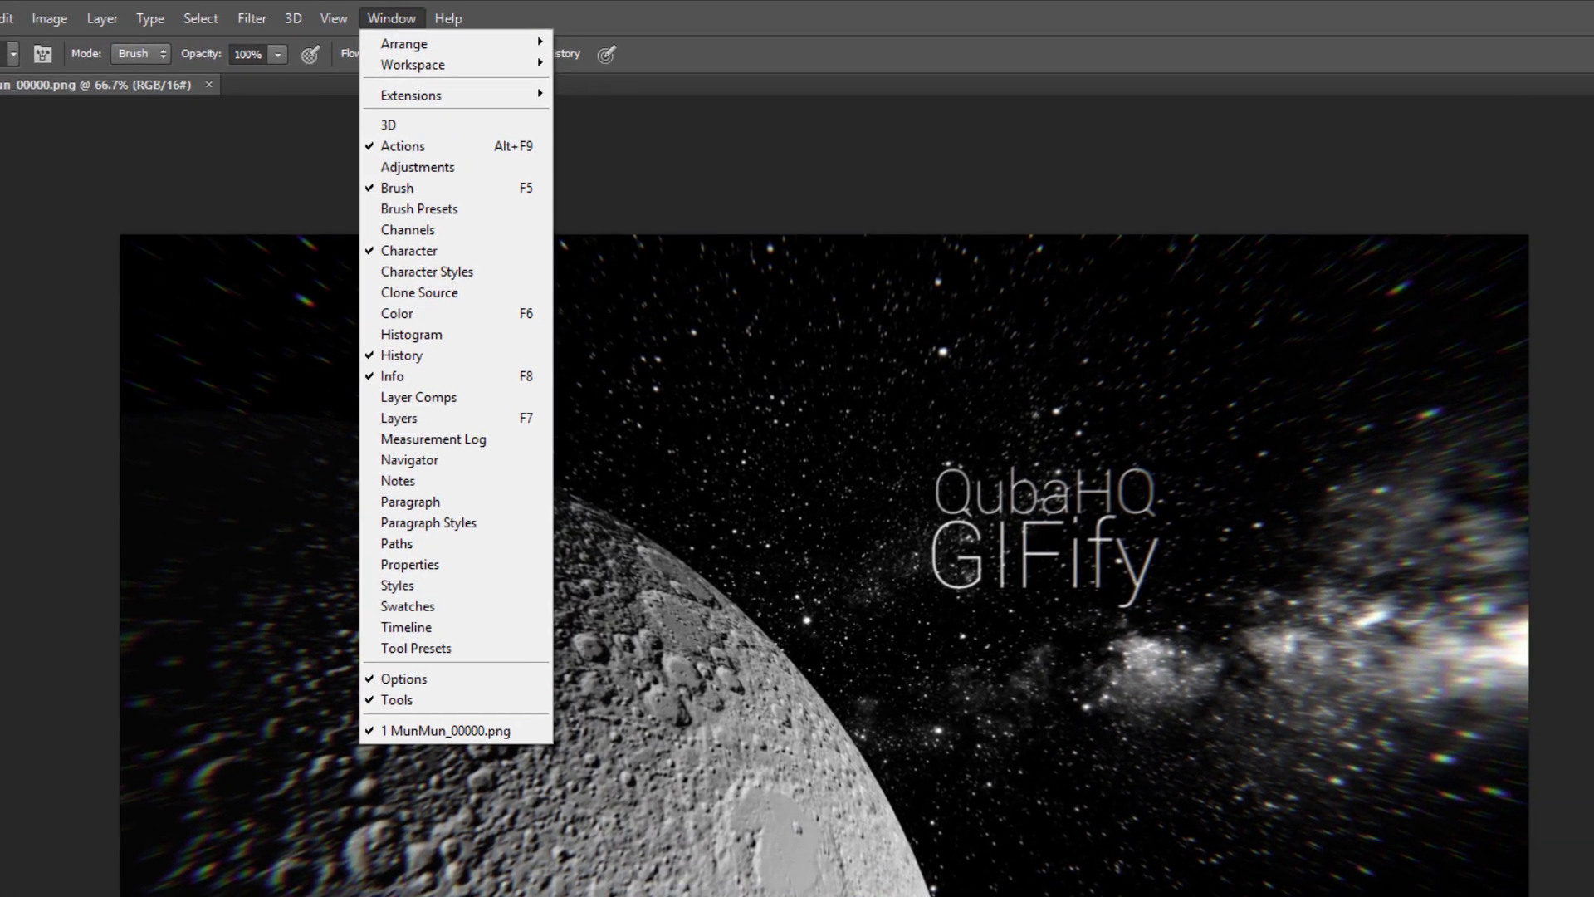
pyautogui.click(403, 147)
pyautogui.click(1411, 209)
pyautogui.click(1334, 209)
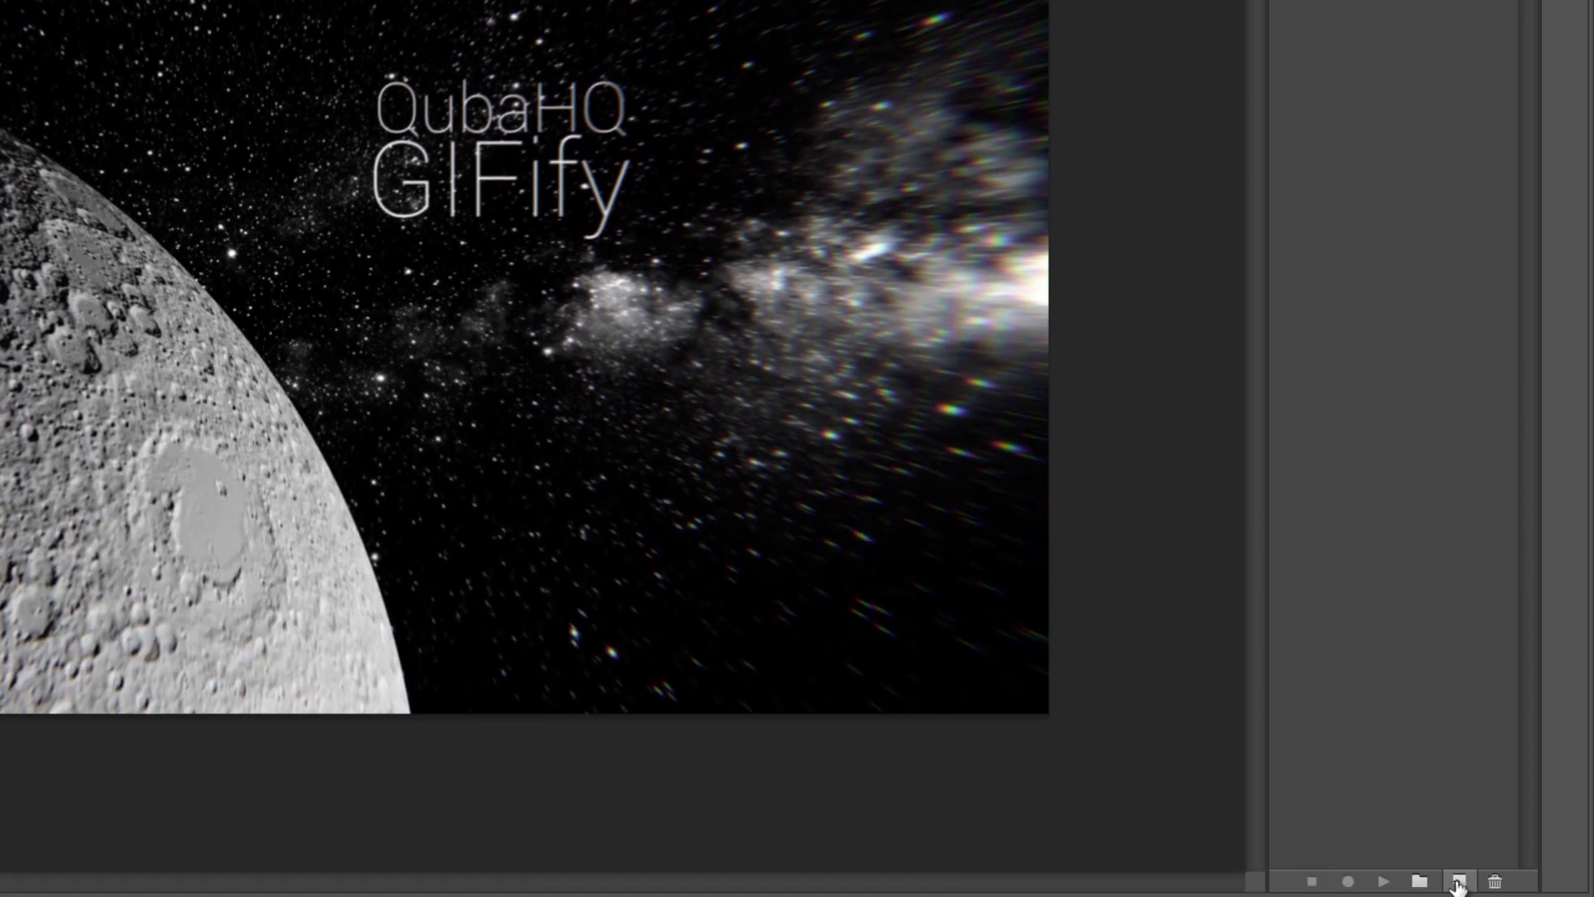
pyautogui.click(1458, 883)
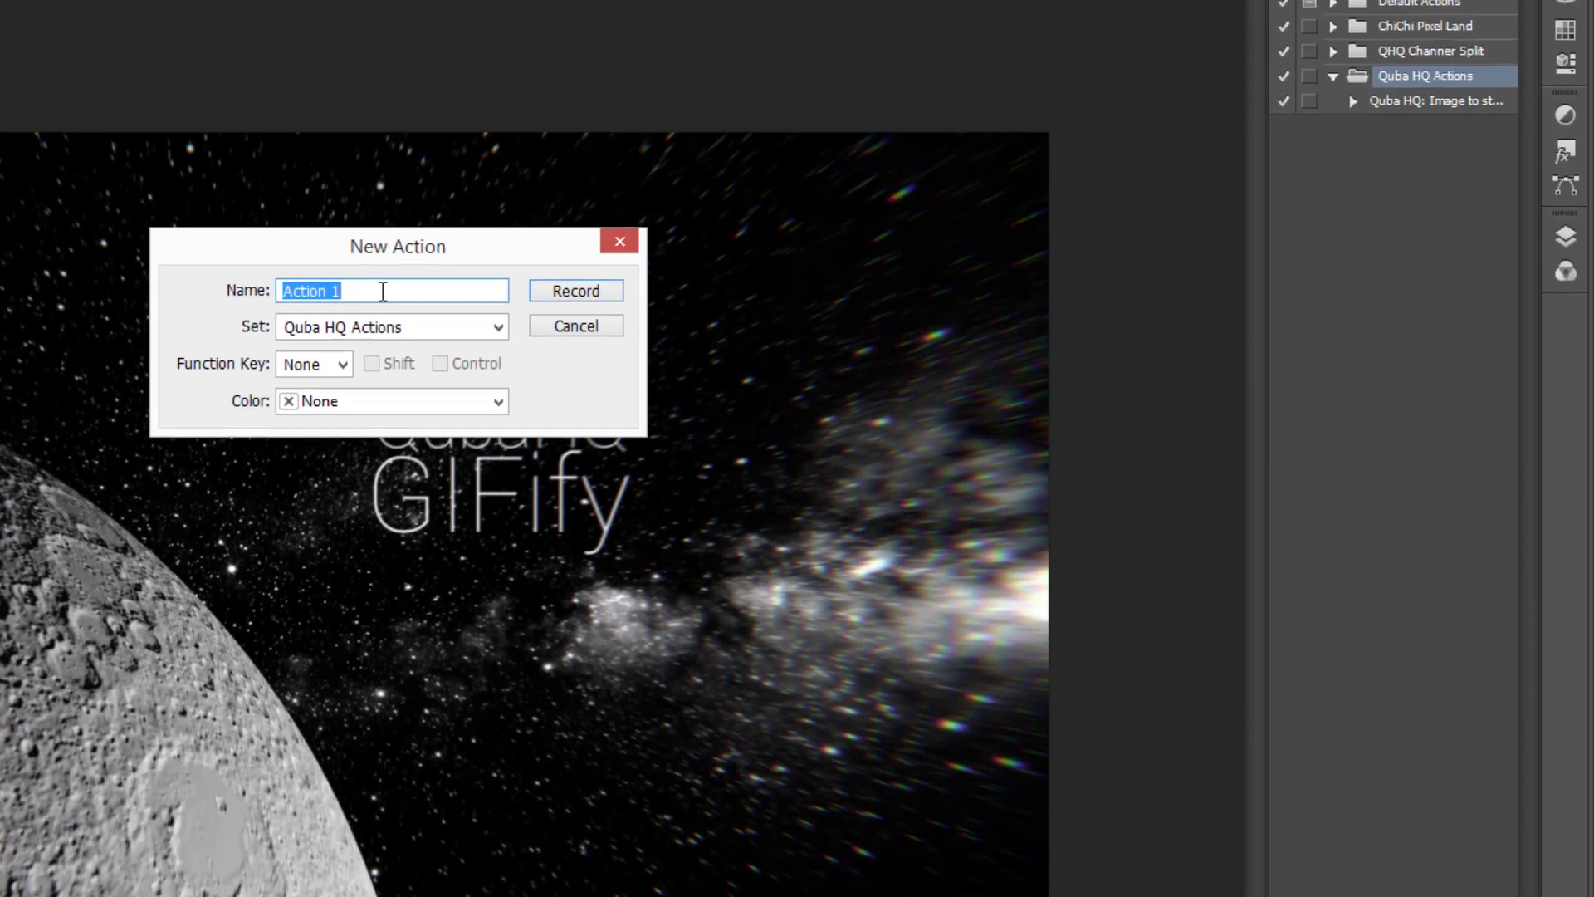
pyautogui.write('GI')
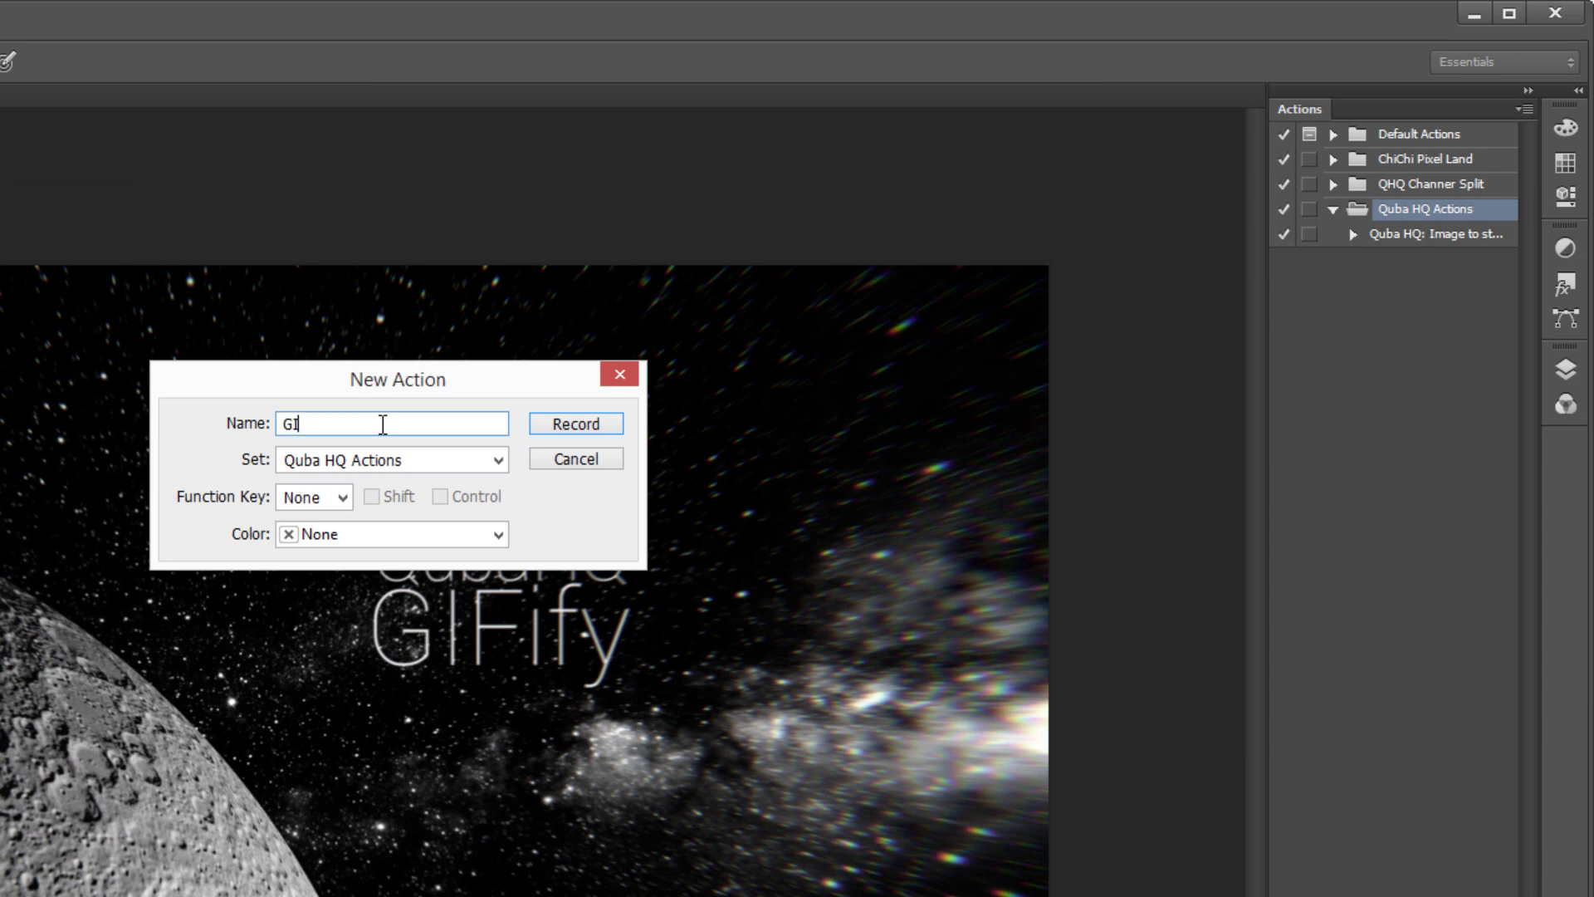
pyautogui.write('Fiyfy')
pyautogui.press('BackSpace')
pyautogui.press('BackSpace')
pyautogui.write('i')
# Start recording, then open Save for Web and apply the GIF 128 Dithered preset.
pyautogui.click(587, 424)
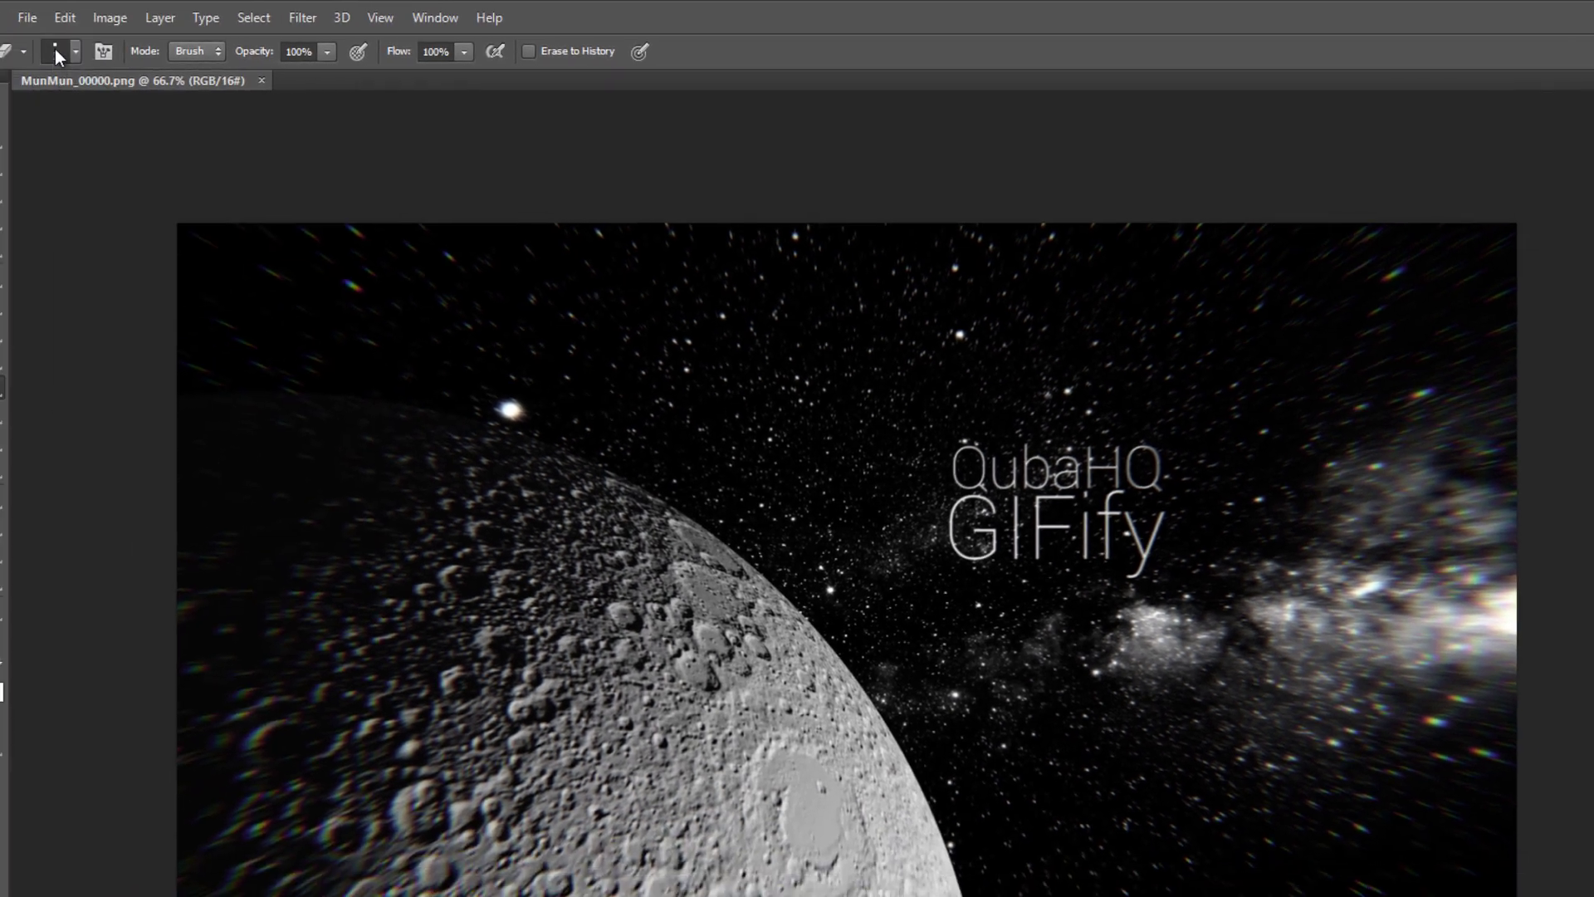
pyautogui.click(24, 17)
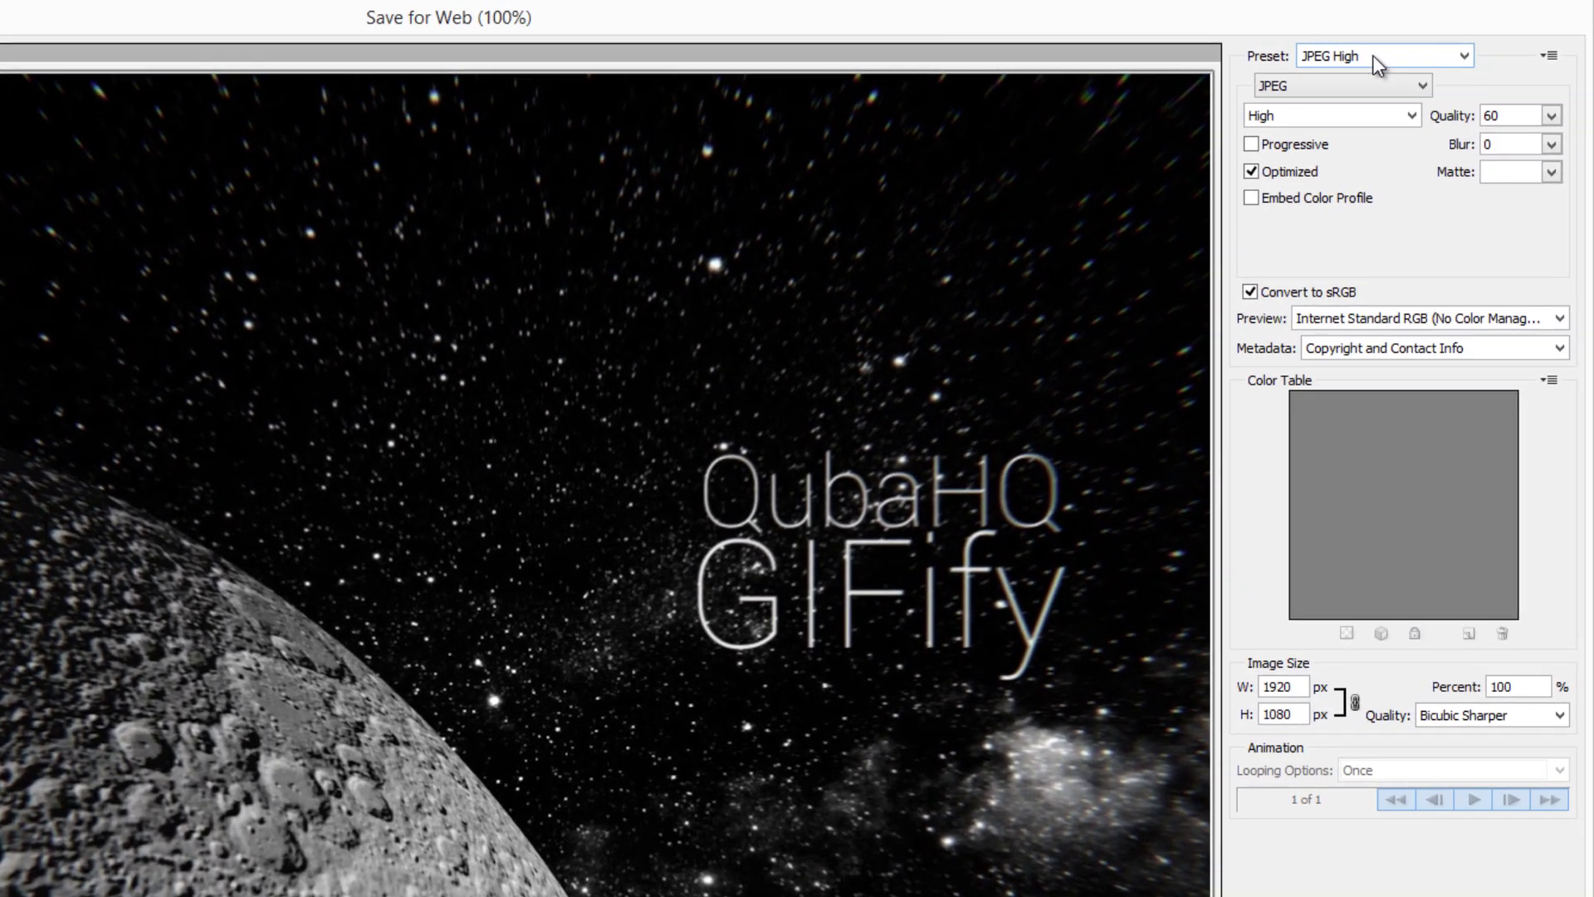
pyautogui.click(1440, 39)
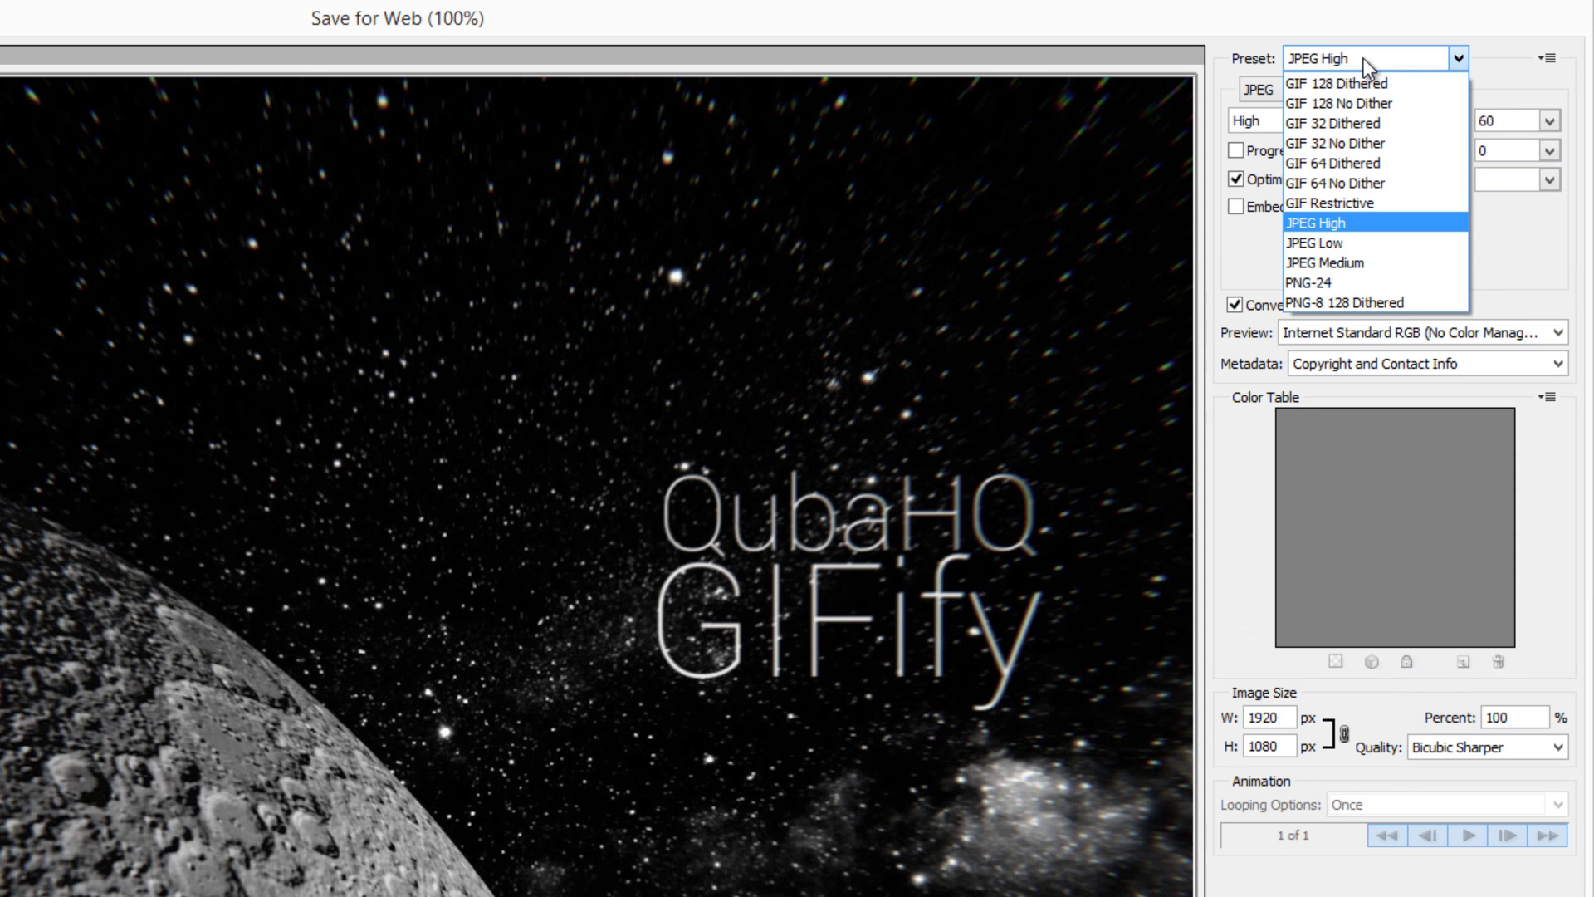
pyautogui.click(1366, 83)
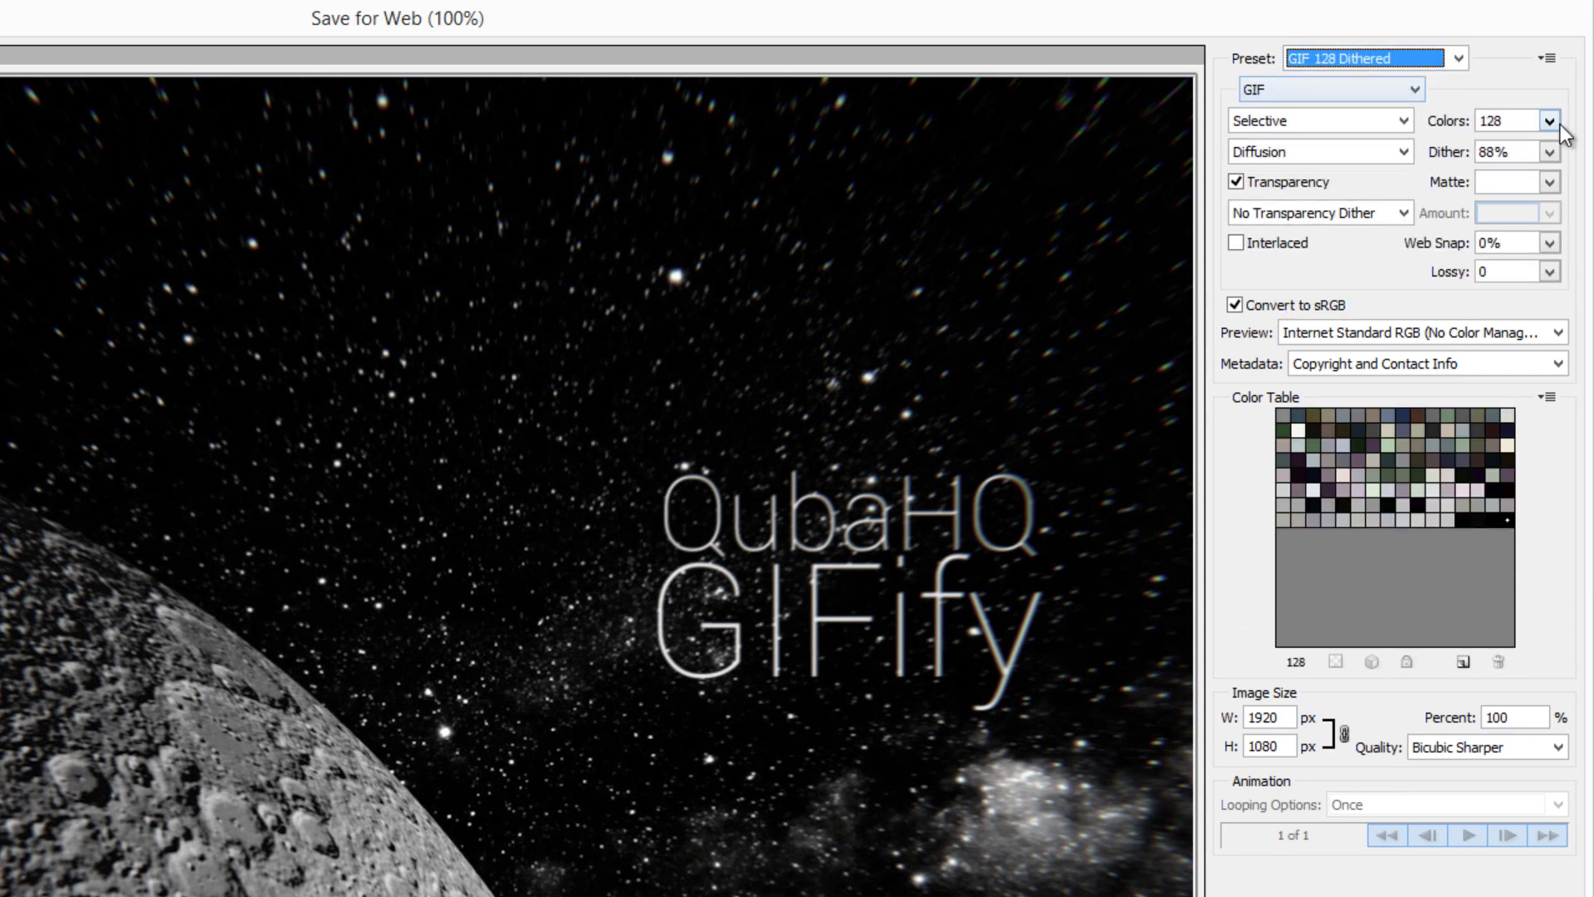
# Set the GIF to 256 Adaptive colours with No Dither and Transparency unchecked.
pyautogui.click(1550, 122)
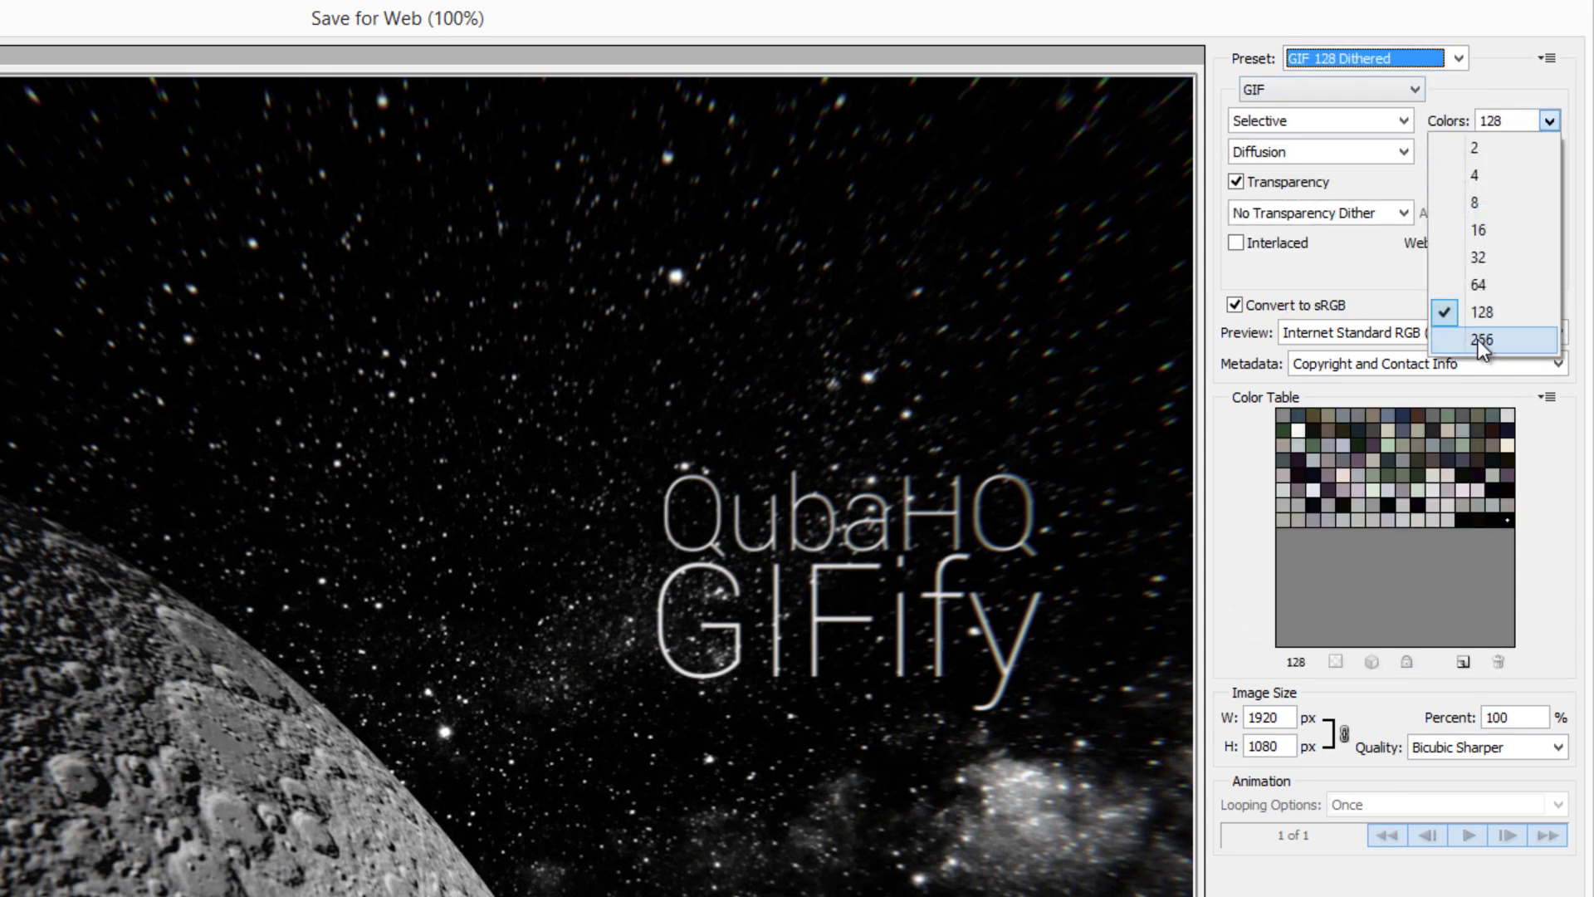
pyautogui.click(1486, 341)
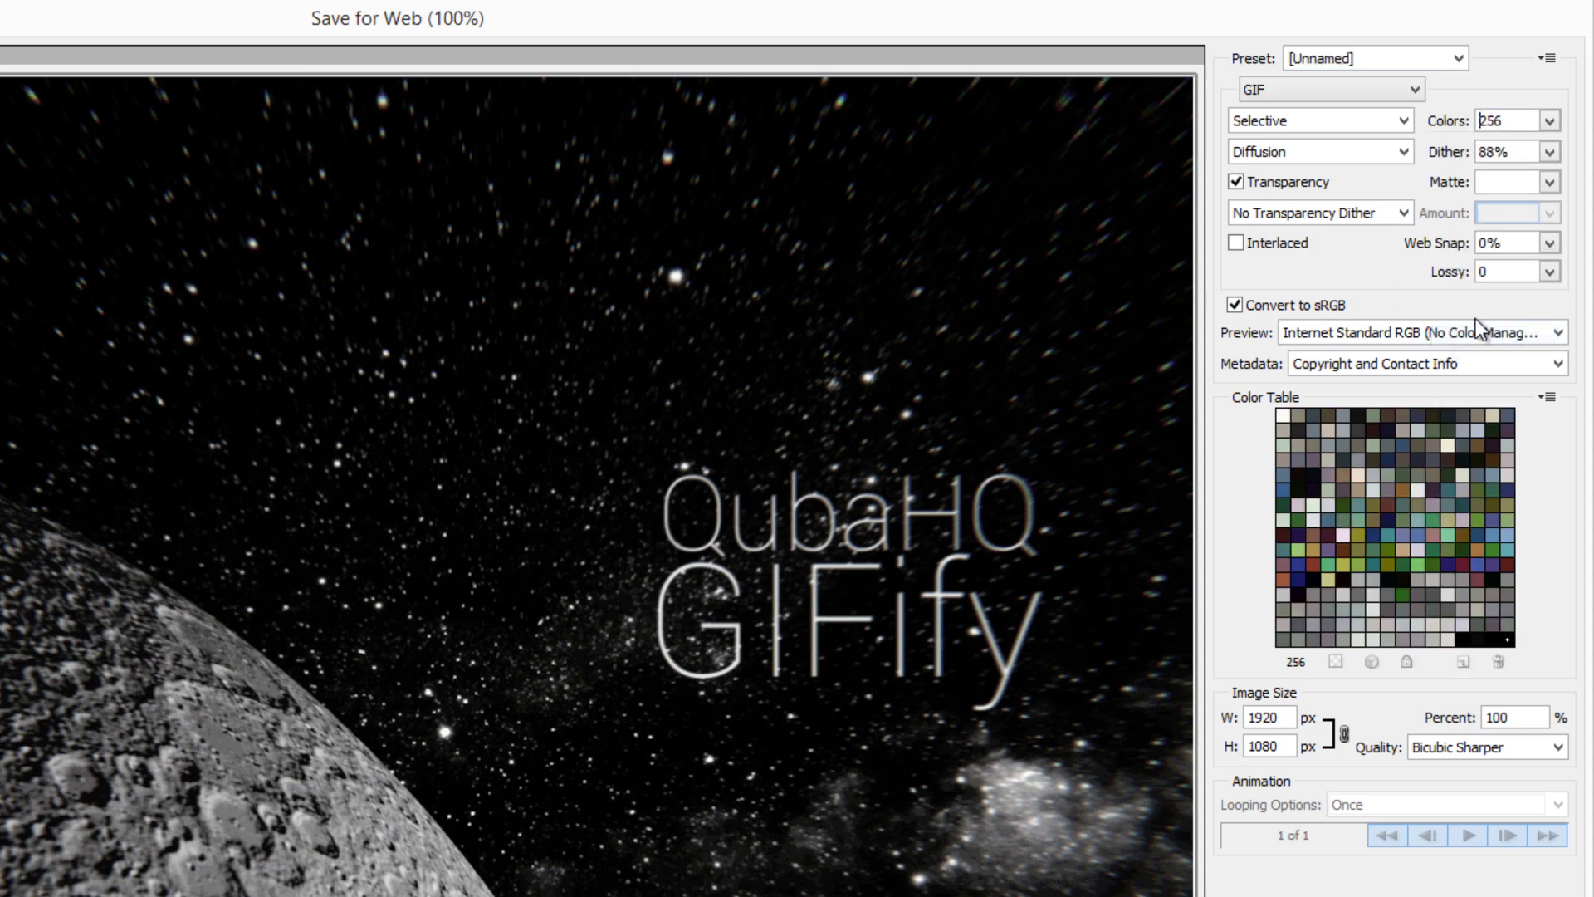
pyautogui.click(1549, 152)
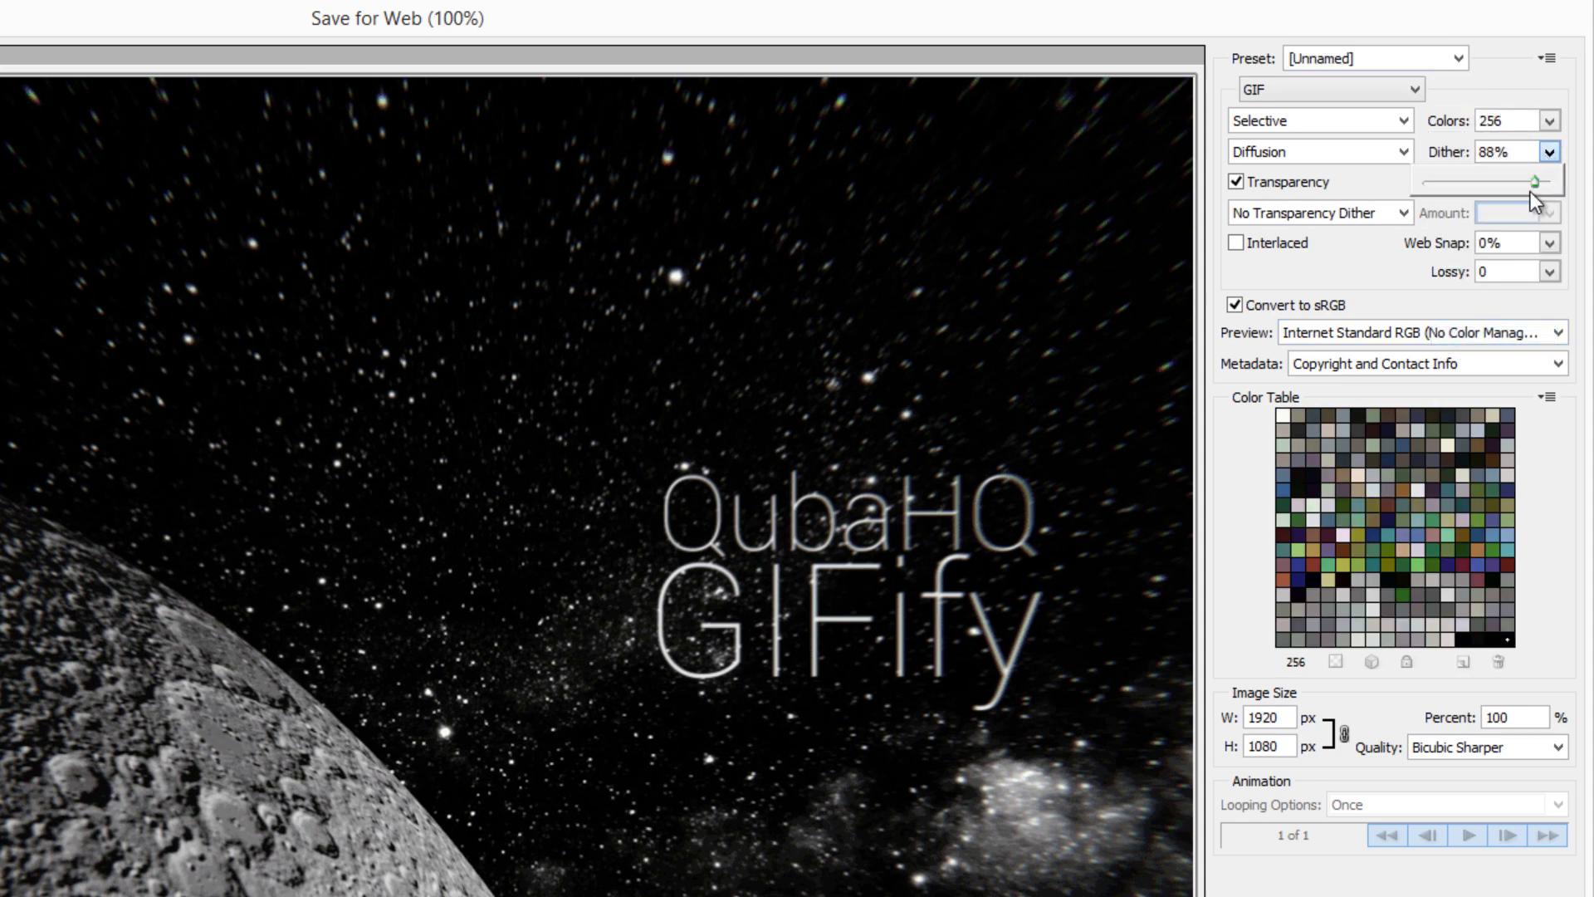
pyautogui.click(1403, 151)
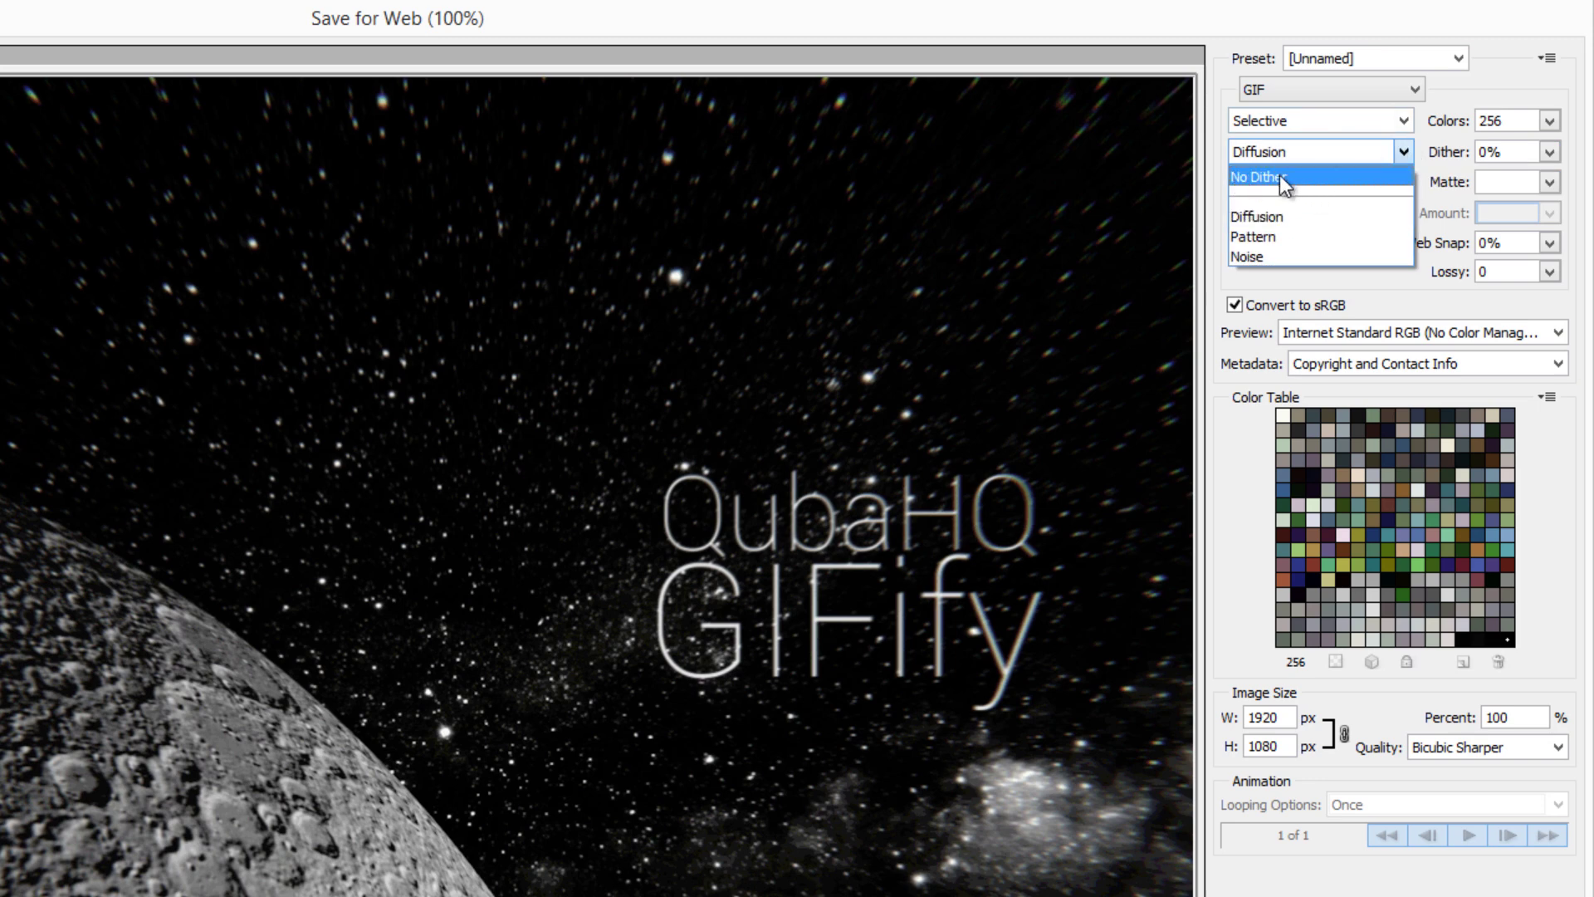
pyautogui.click(1298, 174)
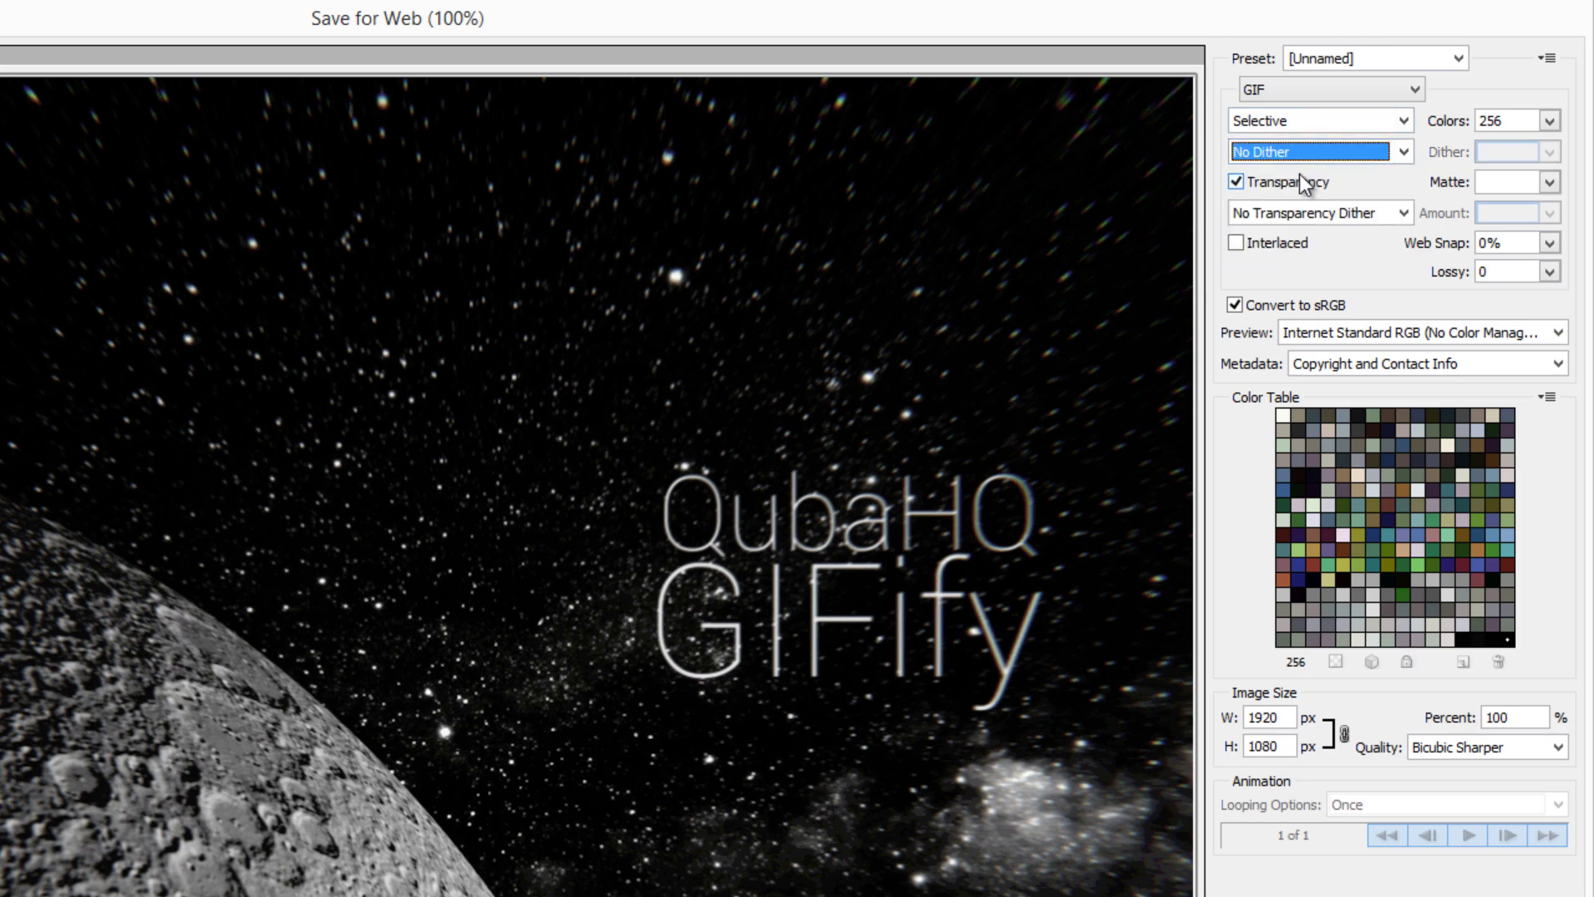
pyautogui.click(1276, 121)
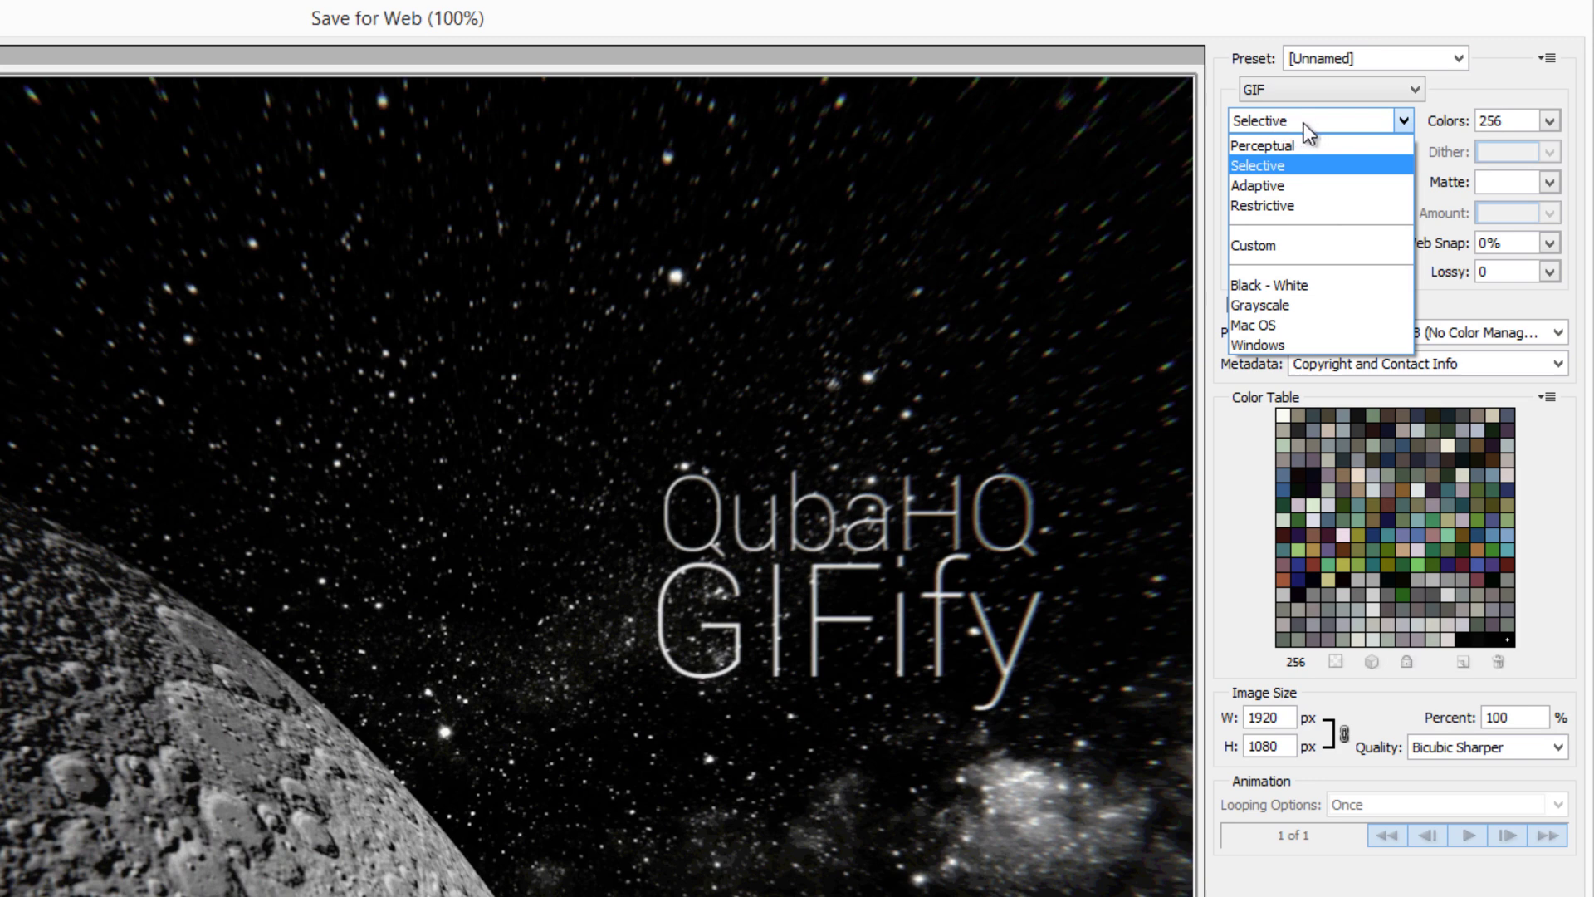
pyautogui.click(1287, 186)
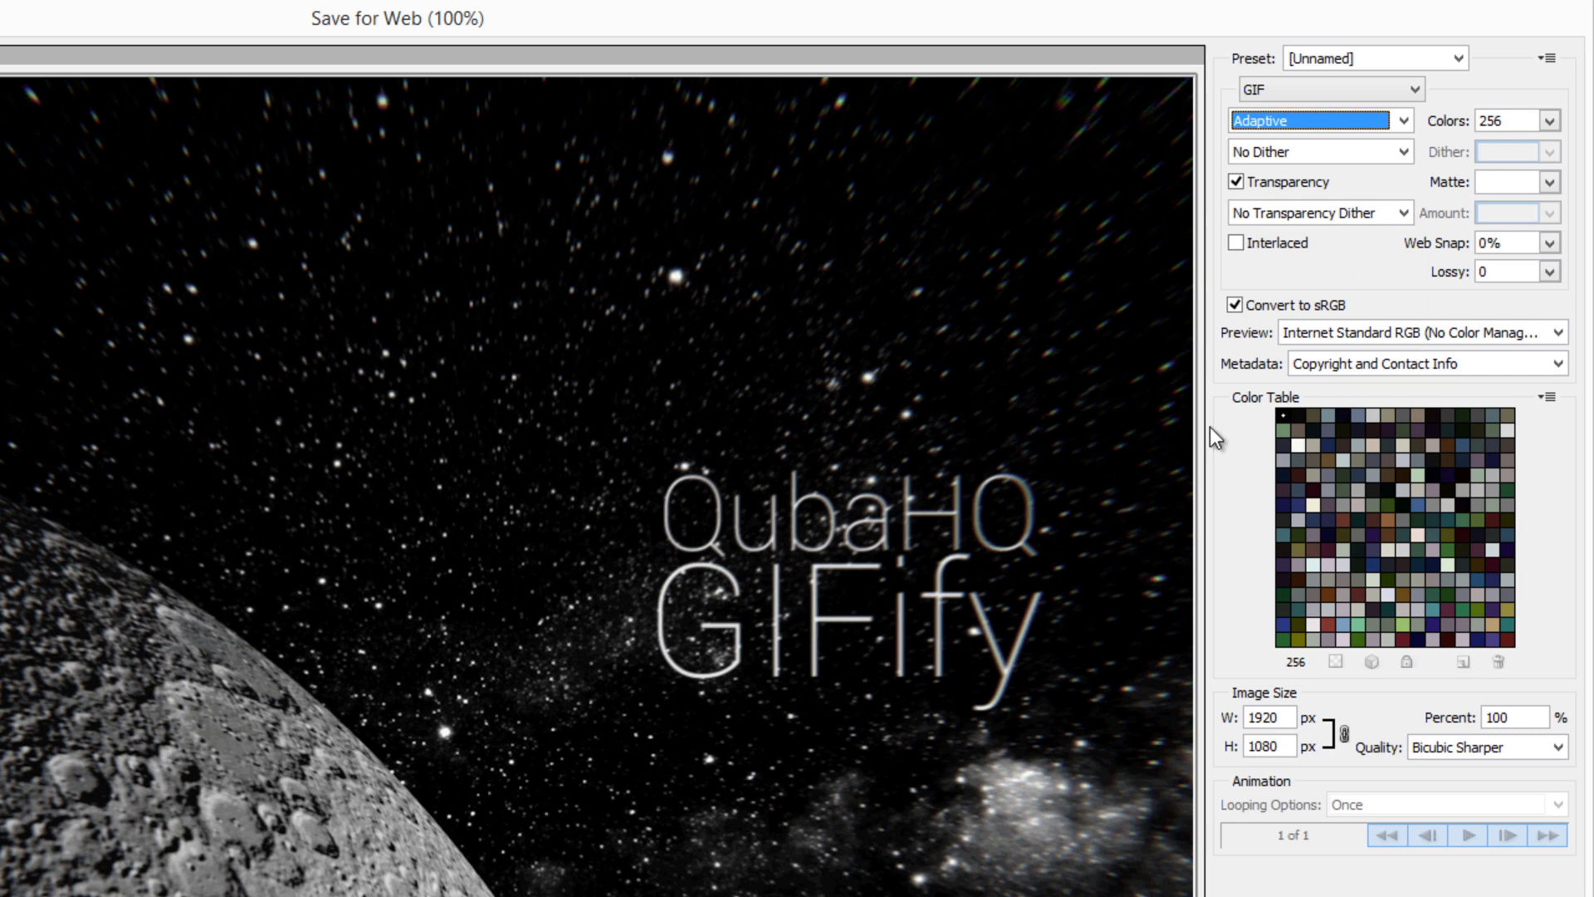
pyautogui.click(1235, 181)
pyautogui.click(1234, 182)
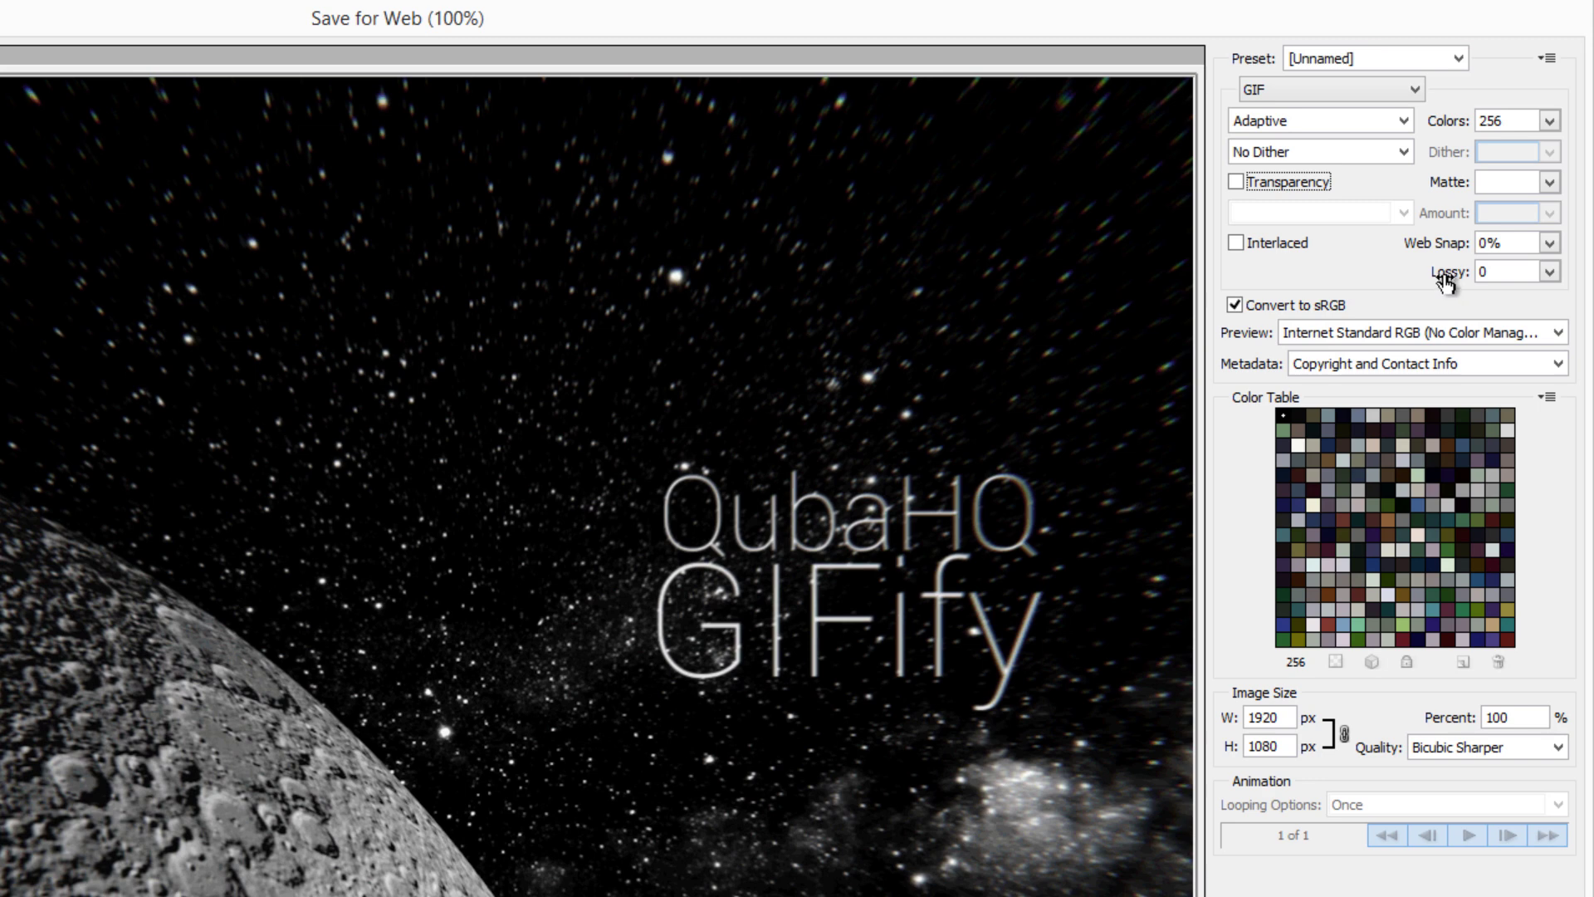
# Reset Lossy to 0 and zoom into the GIF preview to inspect detail.
pyautogui.click(1550, 272)
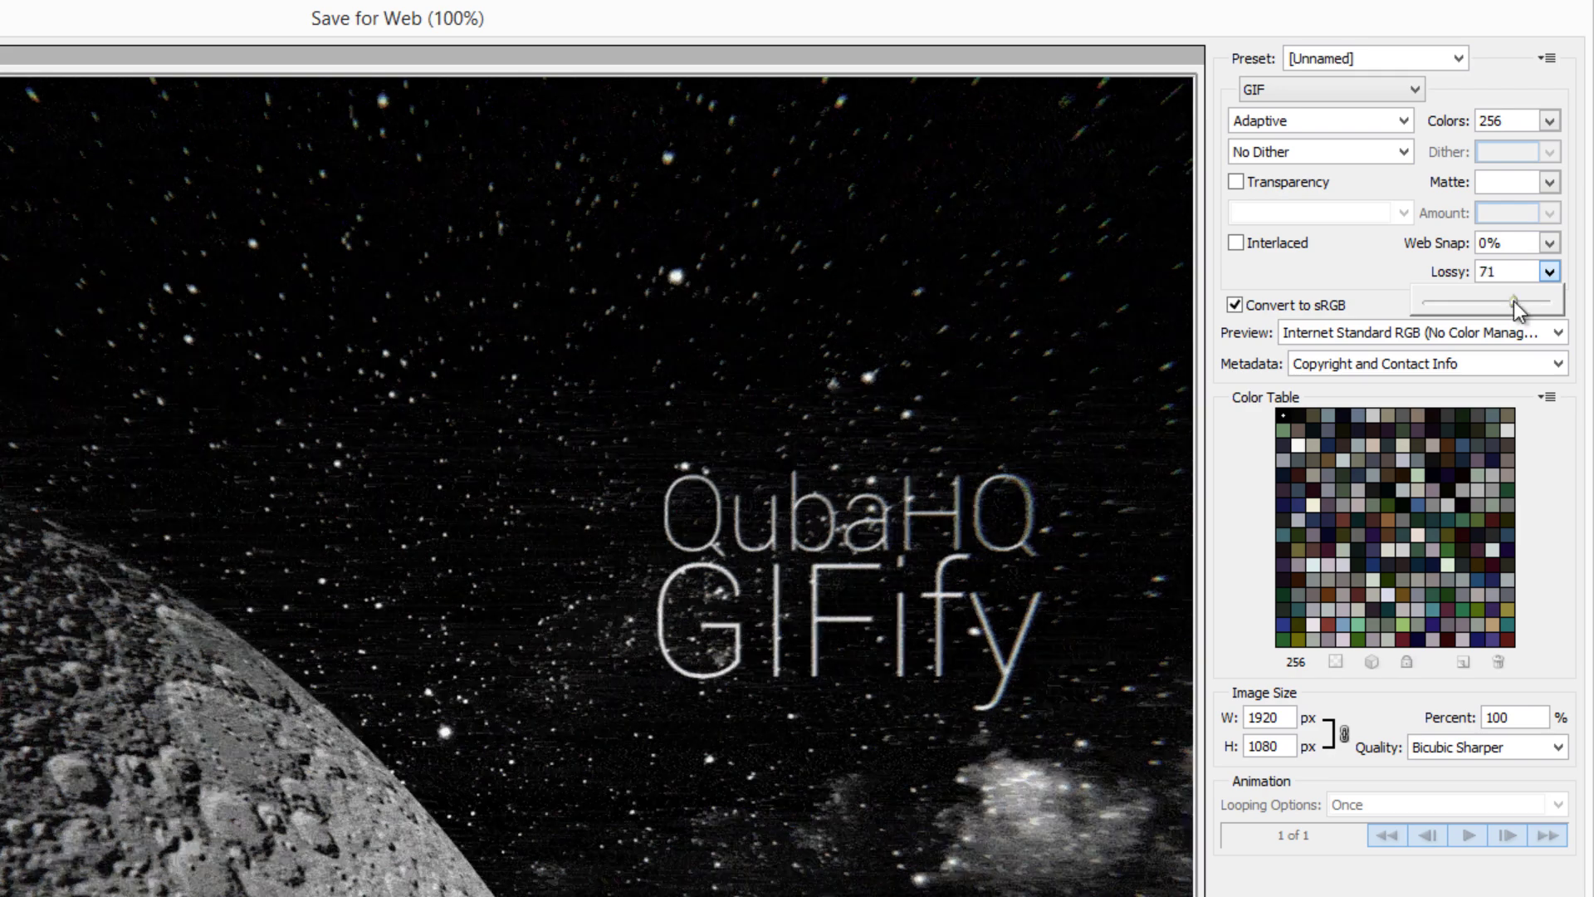
pyautogui.moveTo(1511, 301); pyautogui.dragTo(1373, 302)
pyautogui.click(1331, 268)
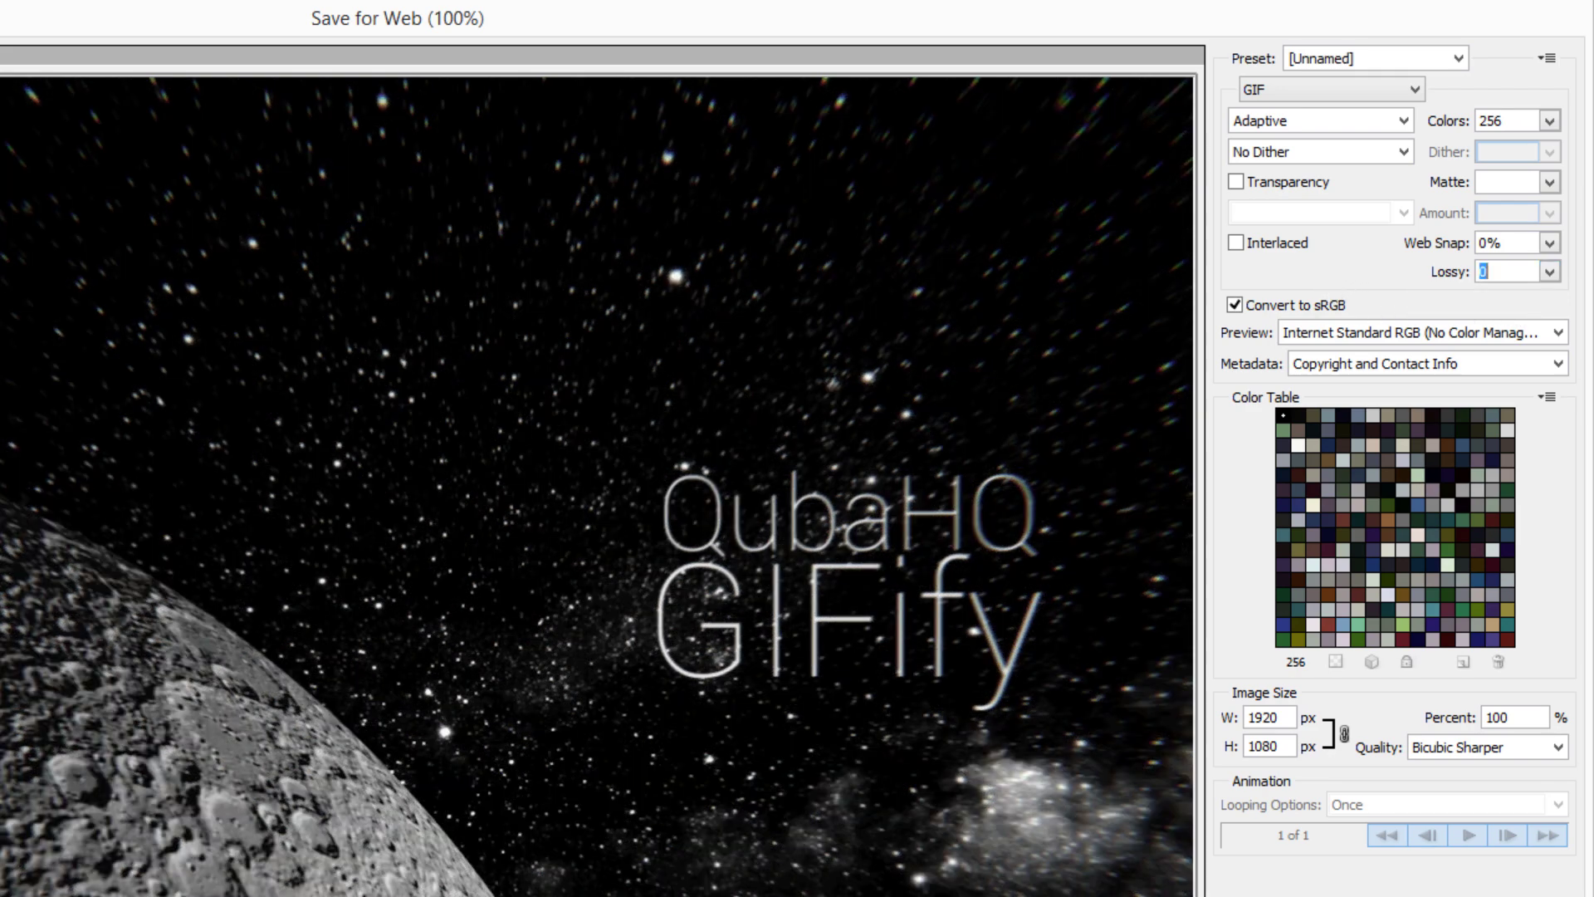
pyautogui.click(872, 556)
pyautogui.click(571, 537)
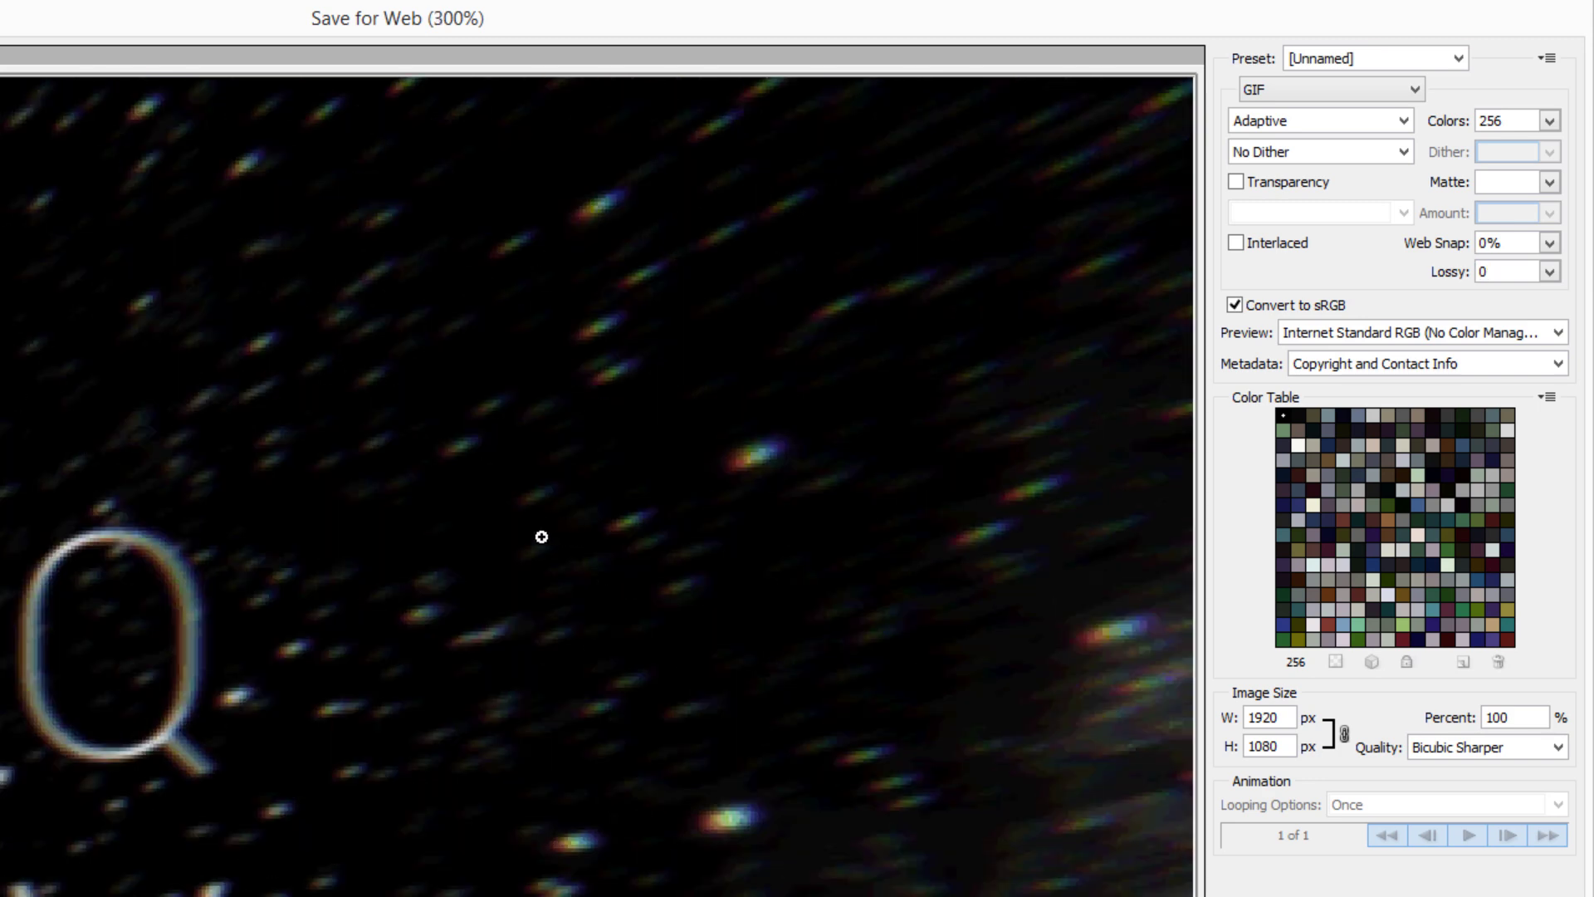
# Raise Lossy to 50, then 75, then drag it up to 100.
pyautogui.click(1512, 271)
pyautogui.write('50')
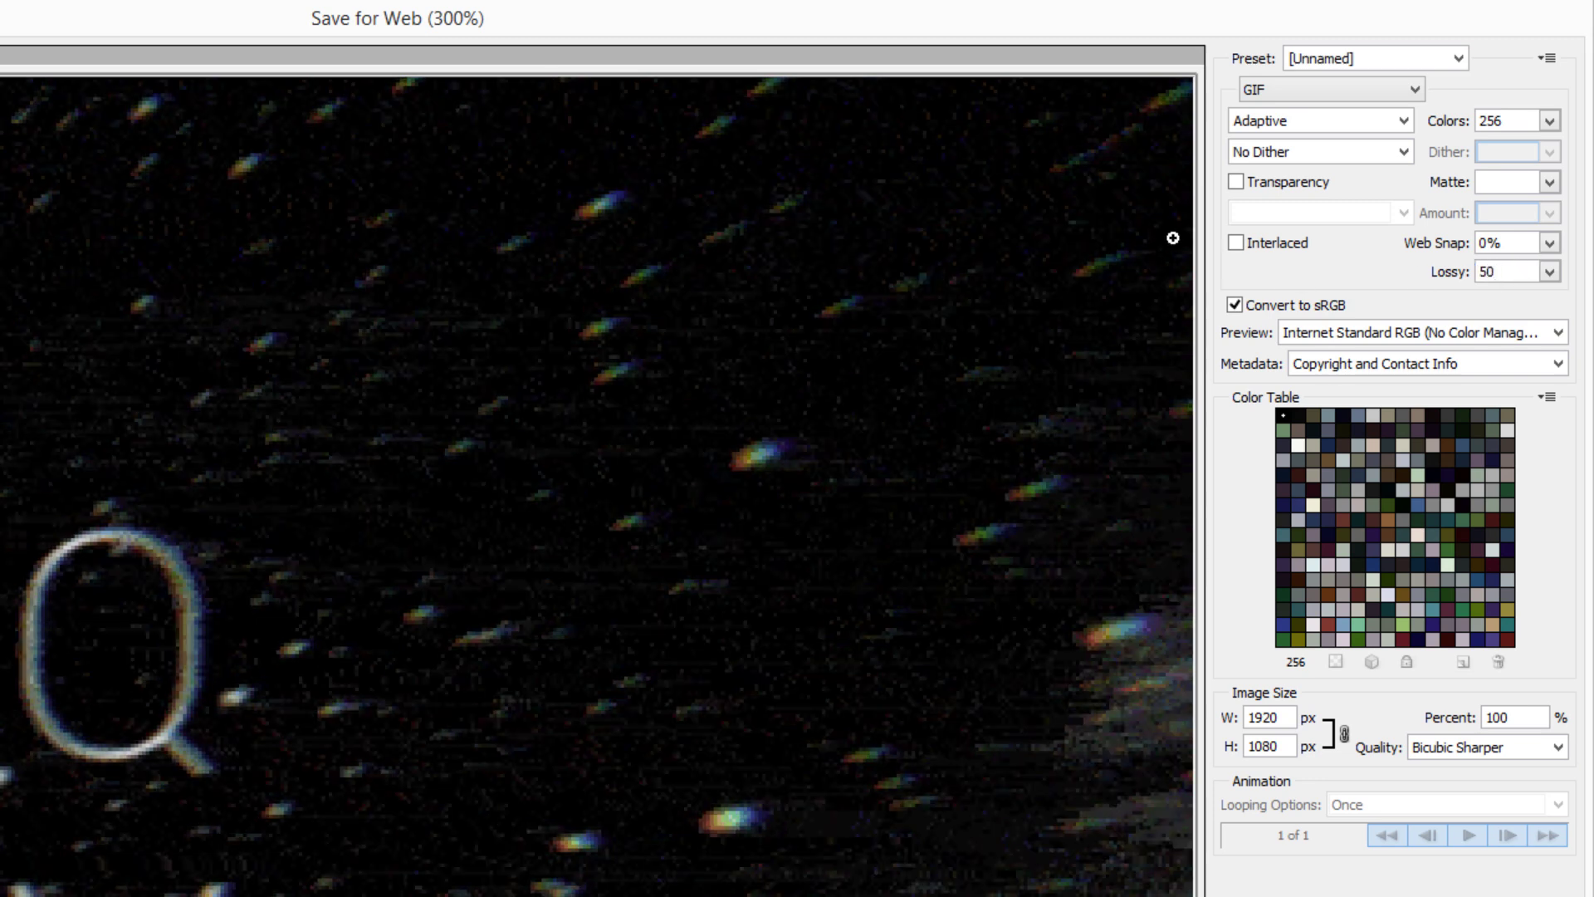
pyautogui.click(1499, 271)
pyautogui.write('75')
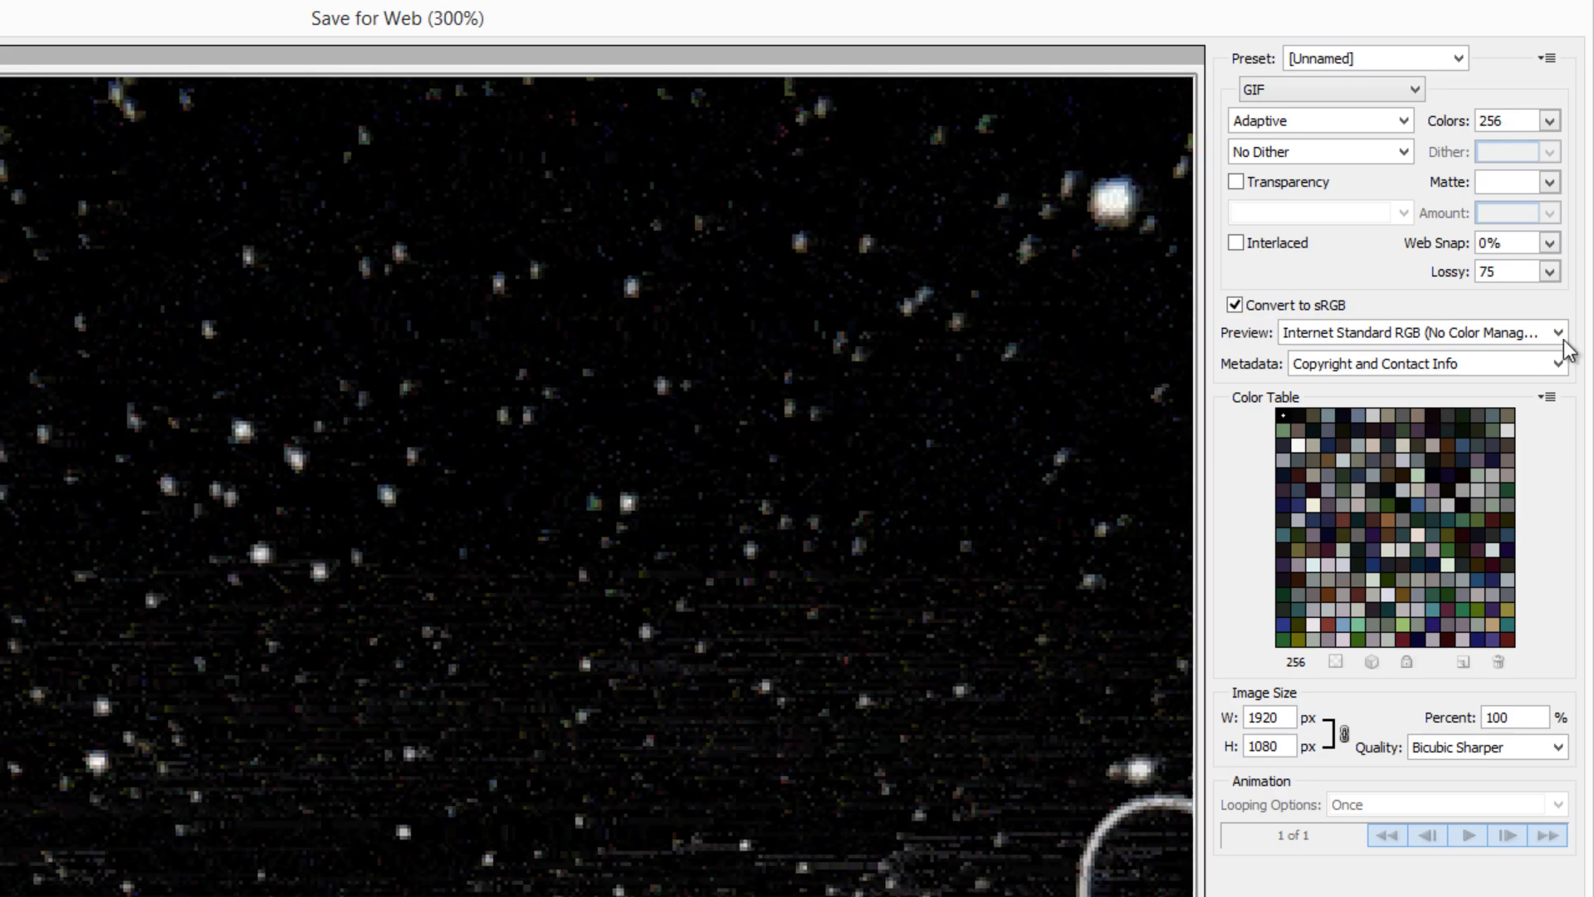
pyautogui.click(1549, 271)
pyautogui.moveTo(1521, 302); pyautogui.dragTo(1555, 304)
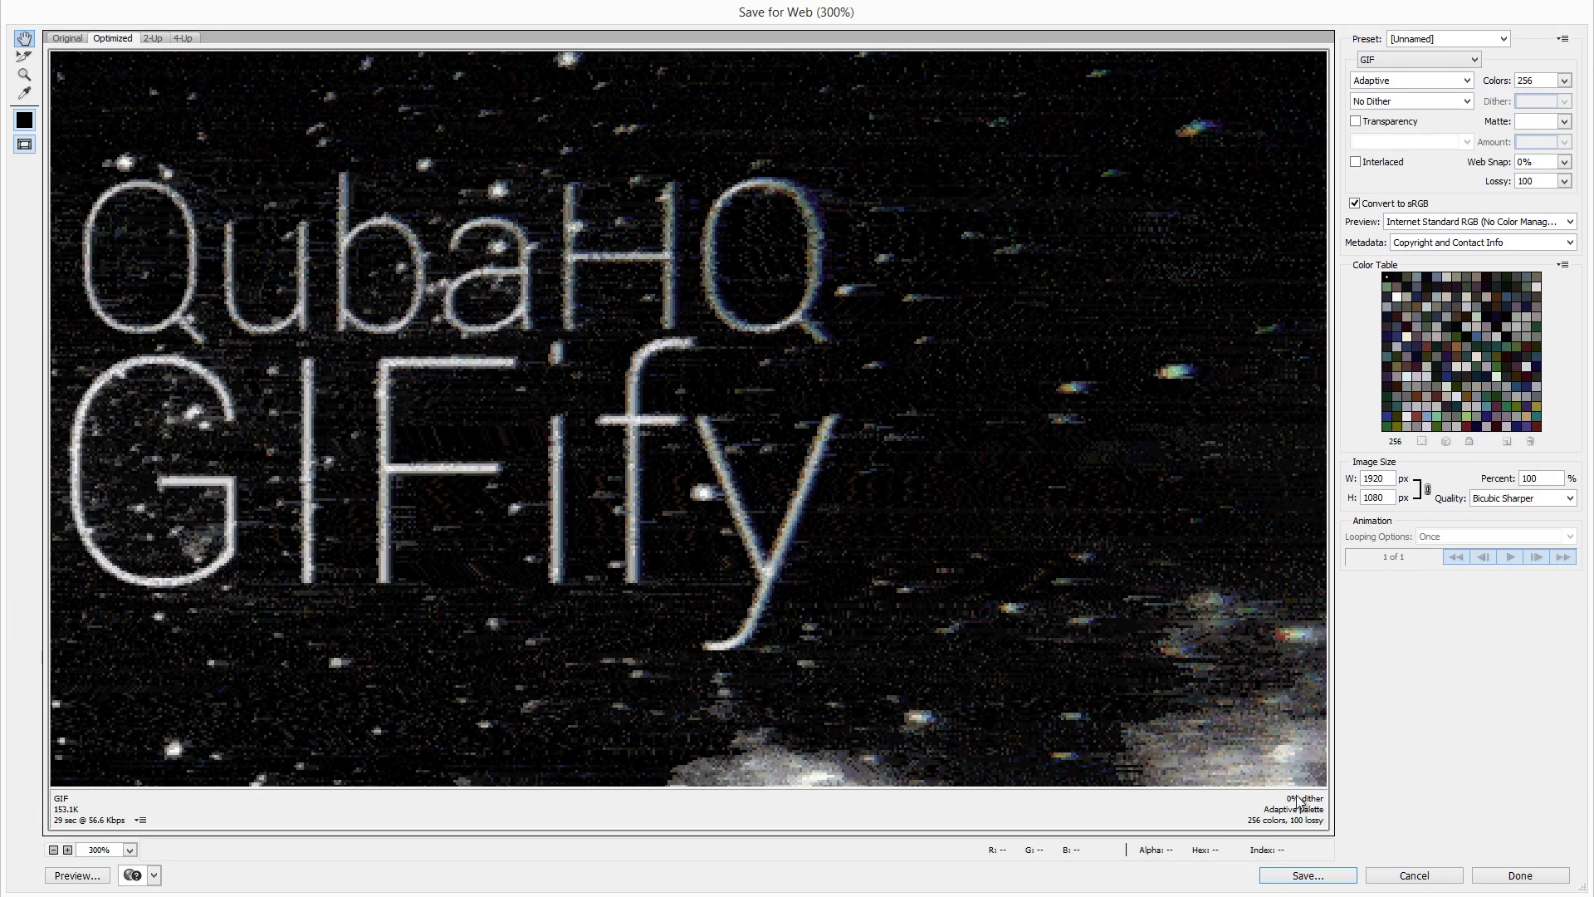
# Zoom the Save for Web preview back out to 100% and return to the Hand tool.
pyautogui.click(24, 74)
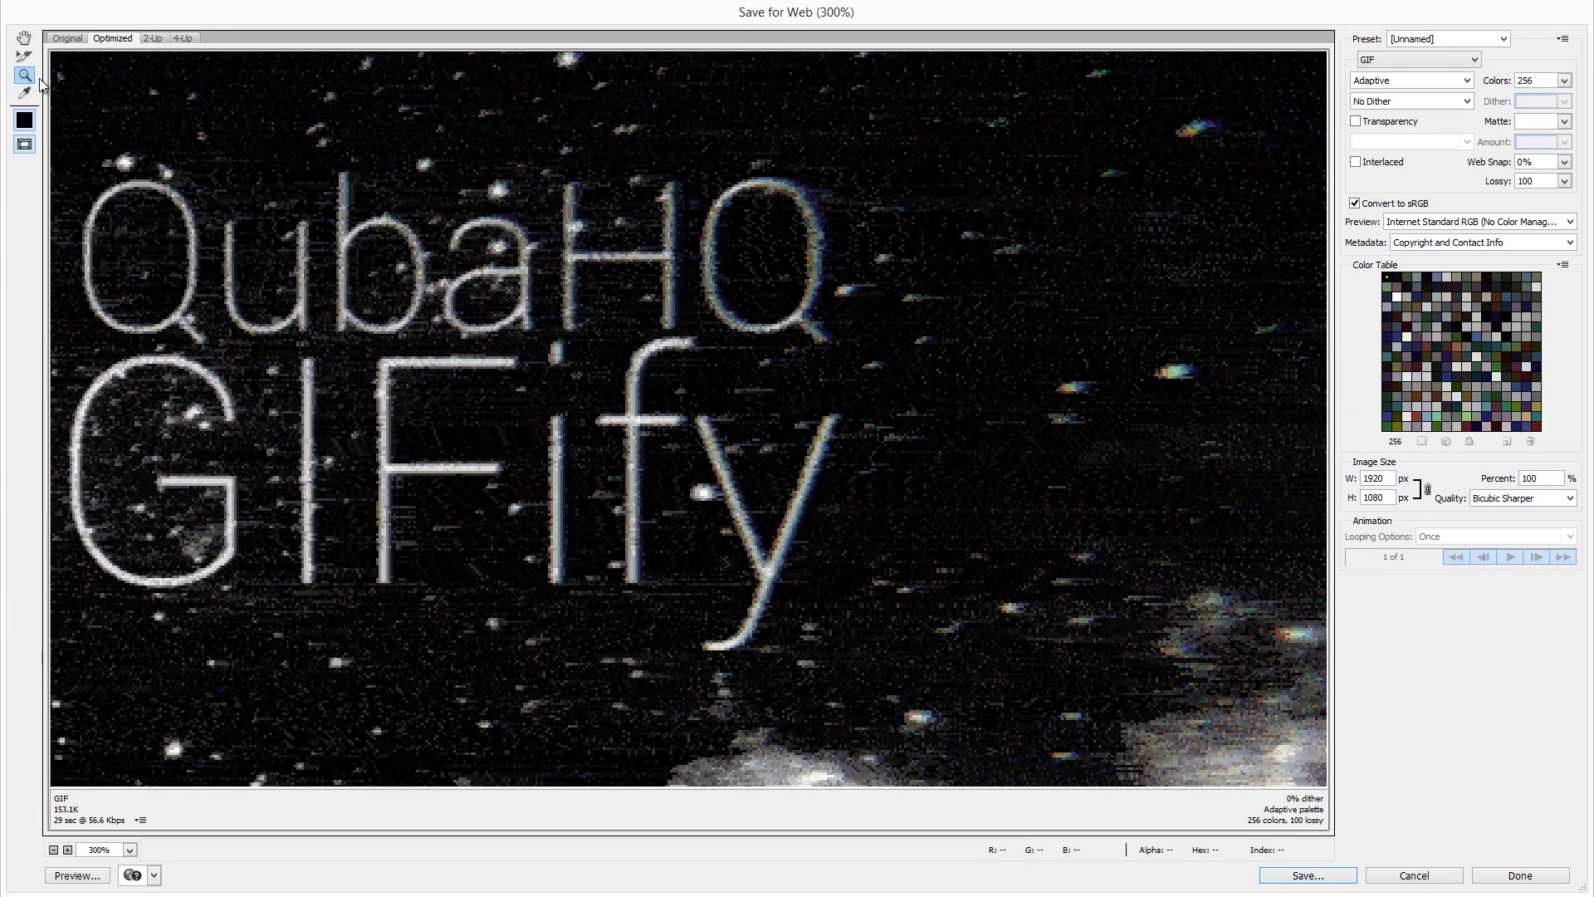
pyautogui.keyDown('alt'); pyautogui.click(731, 379); pyautogui.keyUp('alt')
pyautogui.keyDown('alt'); pyautogui.click(732, 379); pyautogui.keyUp('alt')
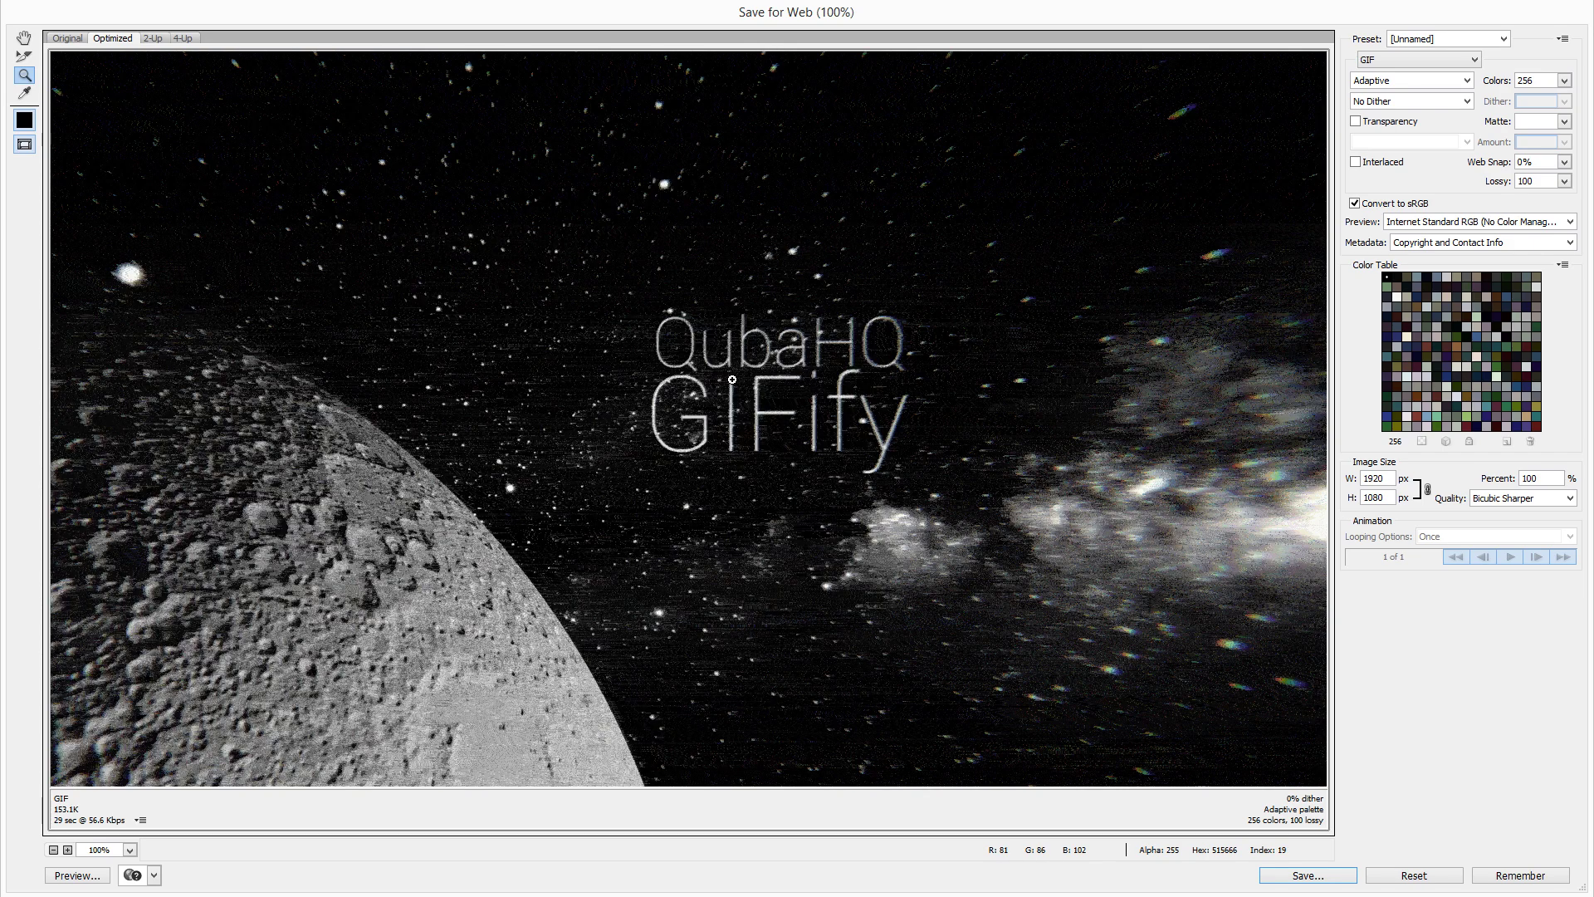
pyautogui.click(24, 39)
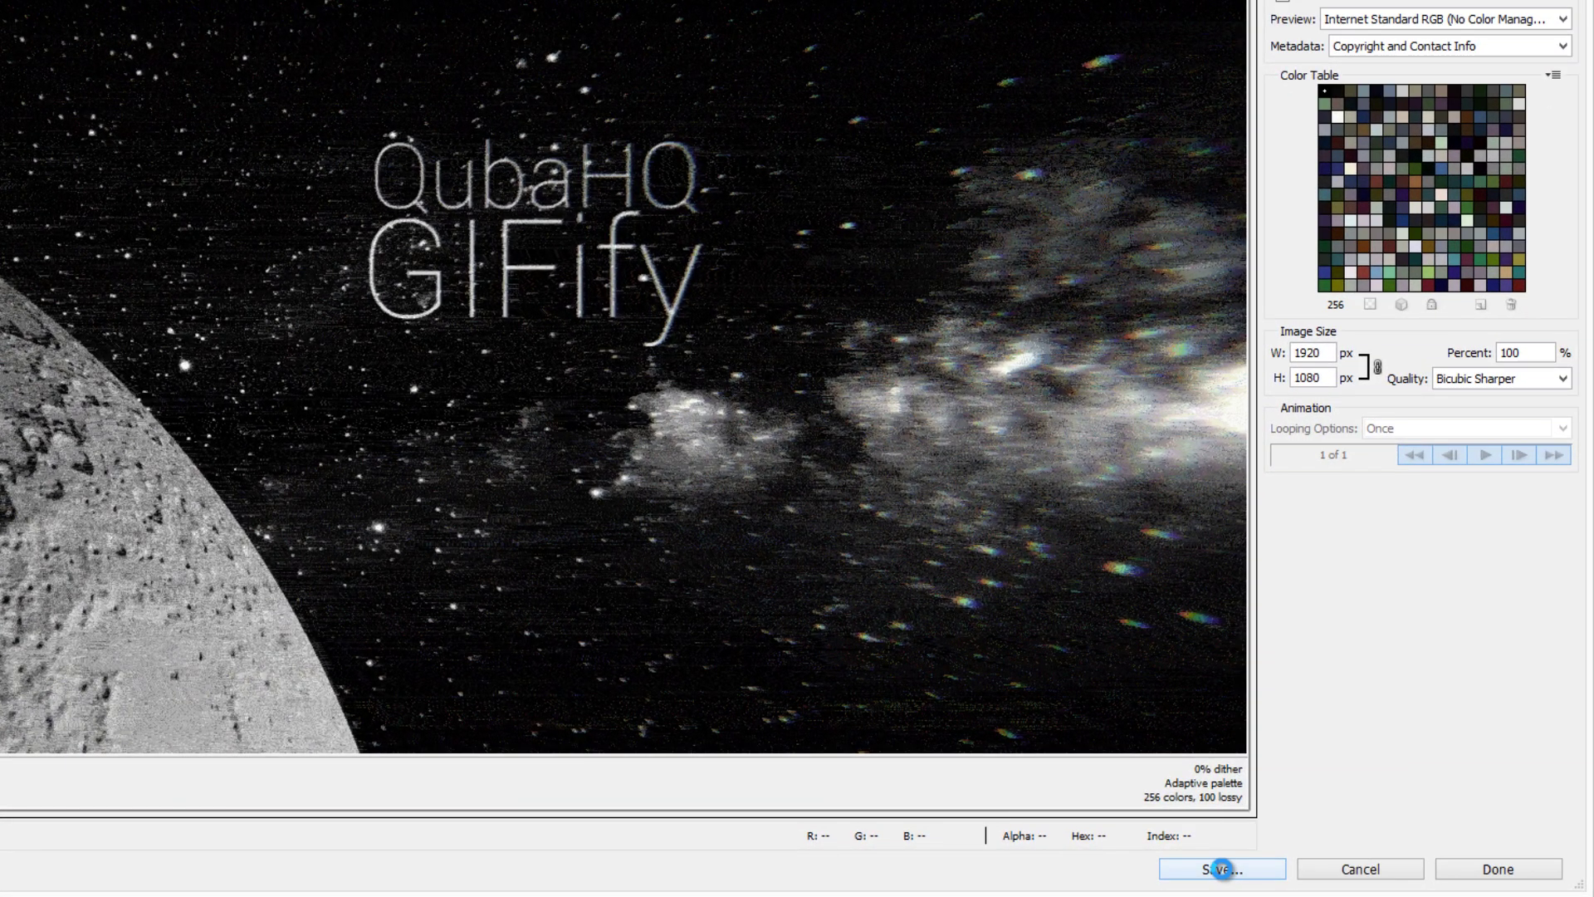
# Save the lossy GIF as MunMun_00000.gif in GIF Glitch > TutorialGlitch.
pyautogui.click(1293, 874)
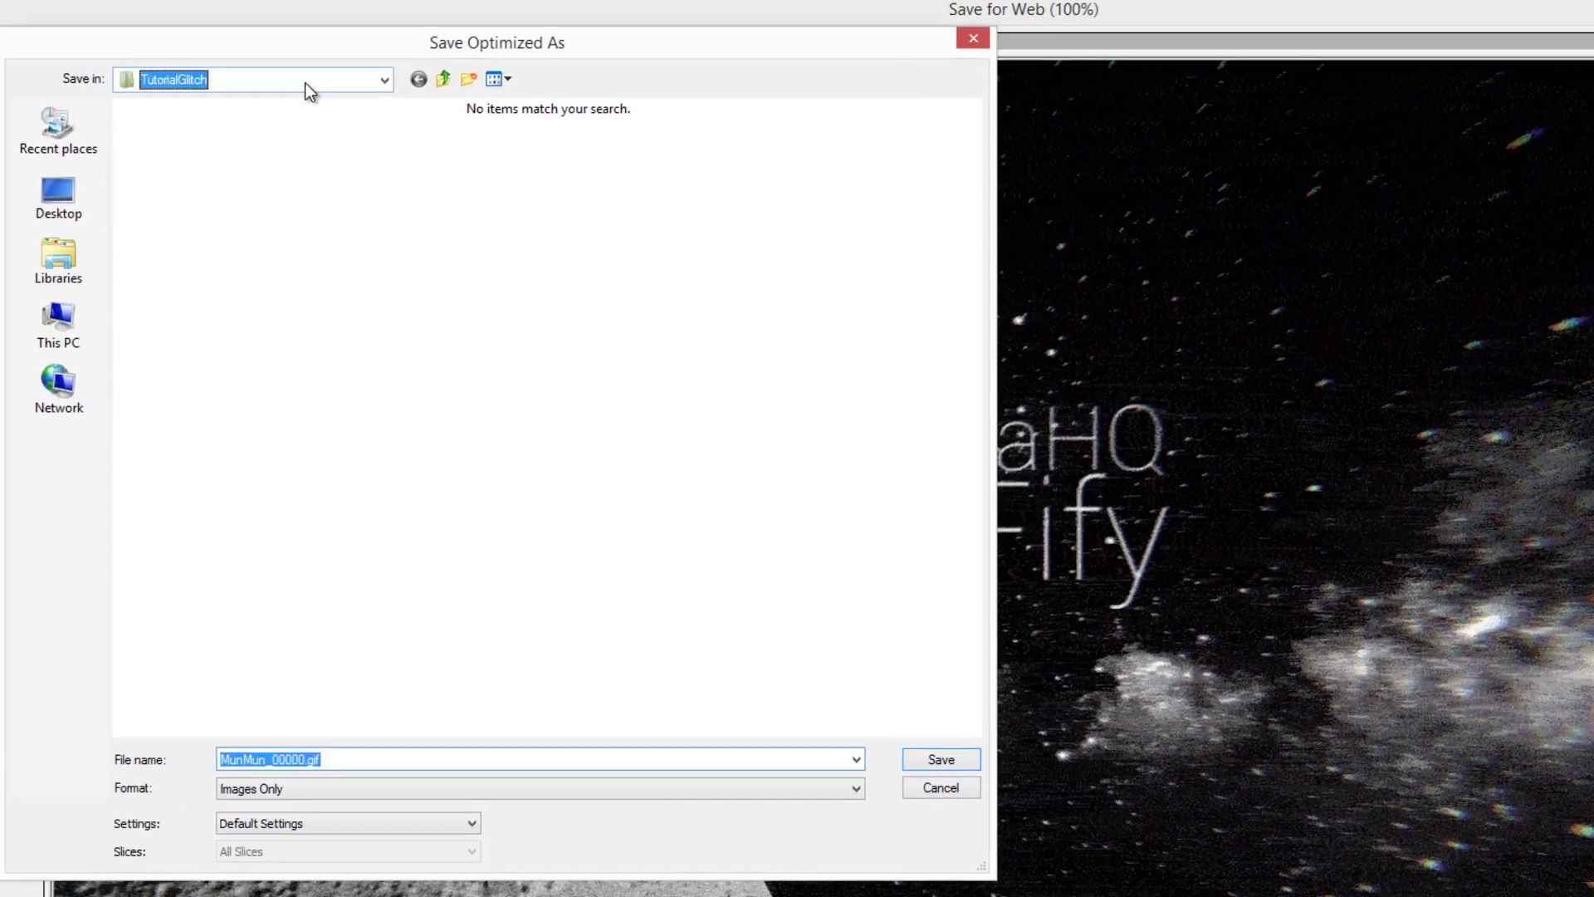
pyautogui.click(303, 83)
pyautogui.click(187, 456)
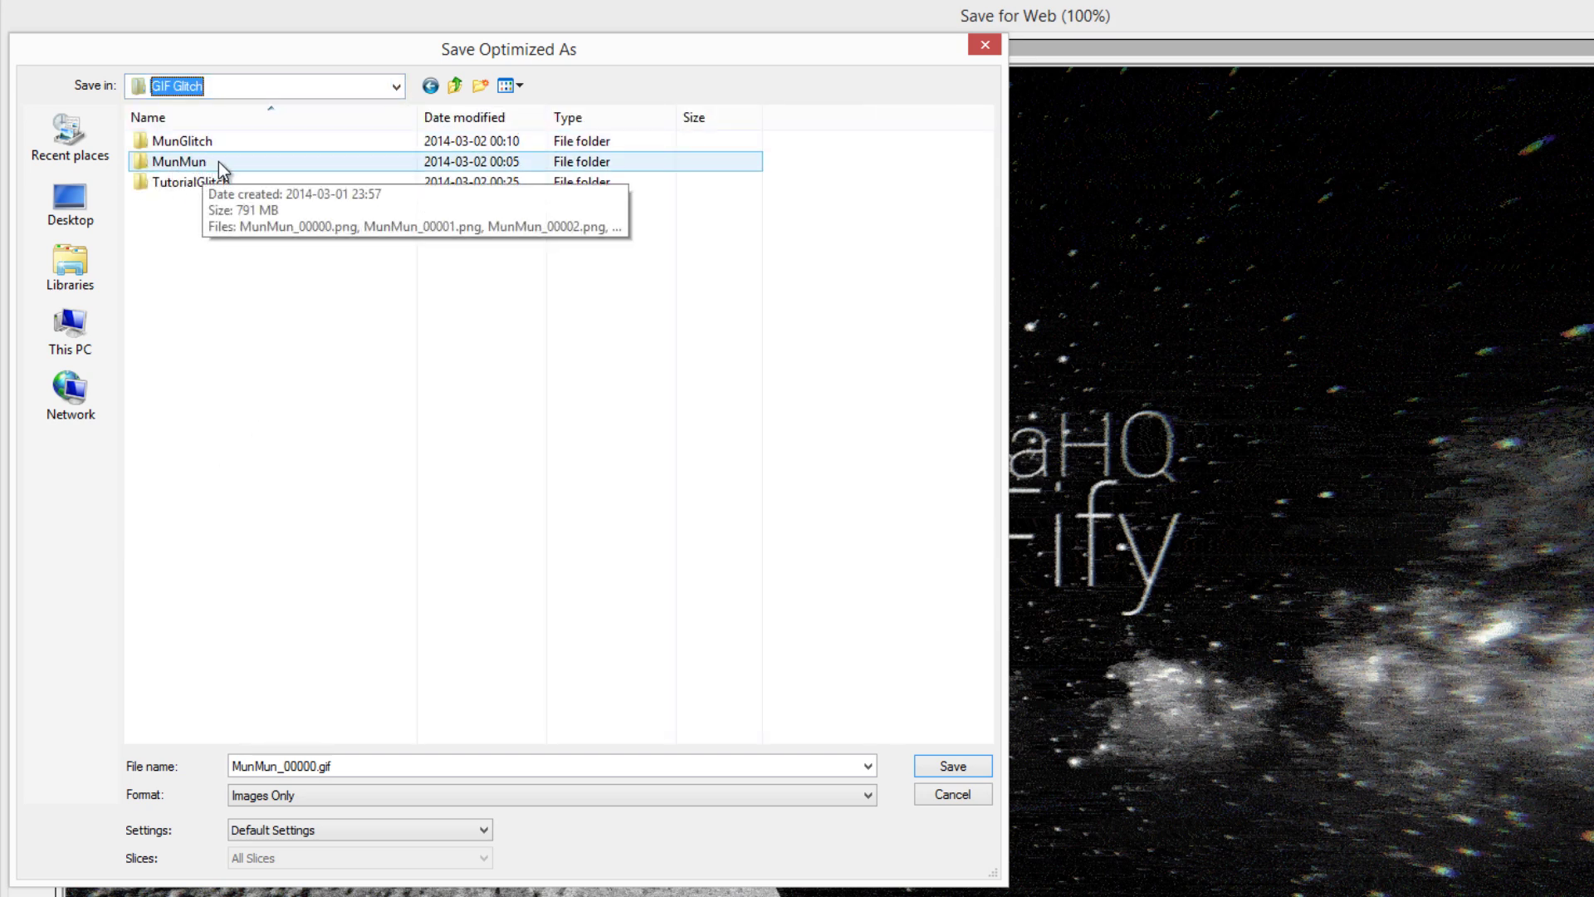
pyautogui.doubleClick(164, 182)
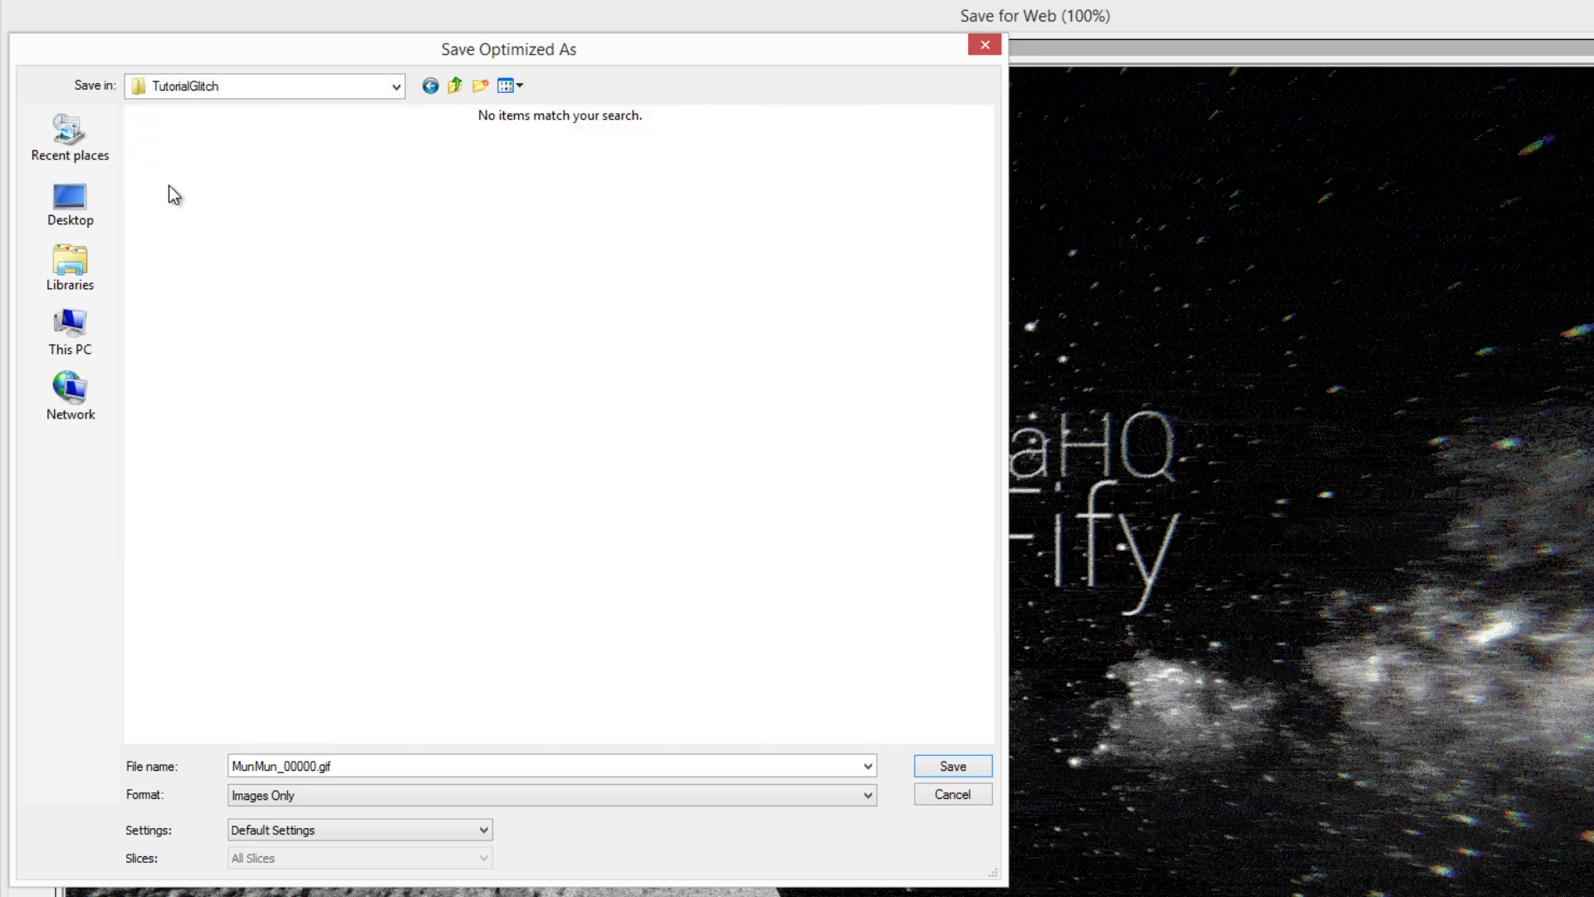
pyautogui.click(953, 765)
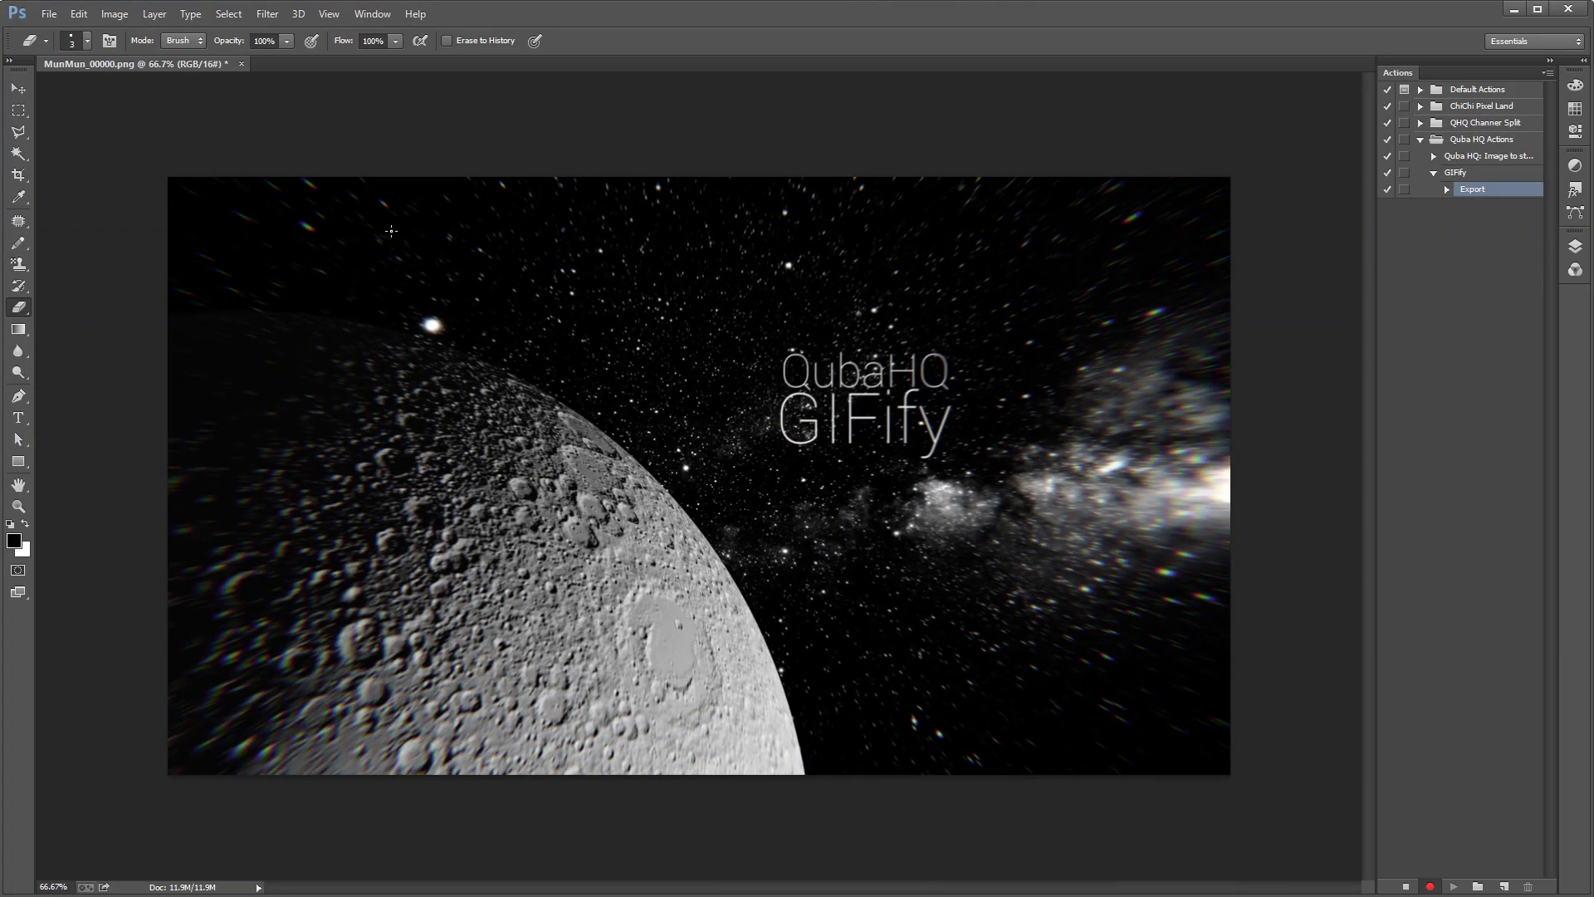
# Close MunMun_00000.png without saving and stop recording the GIFify action.
pyautogui.click(241, 65)
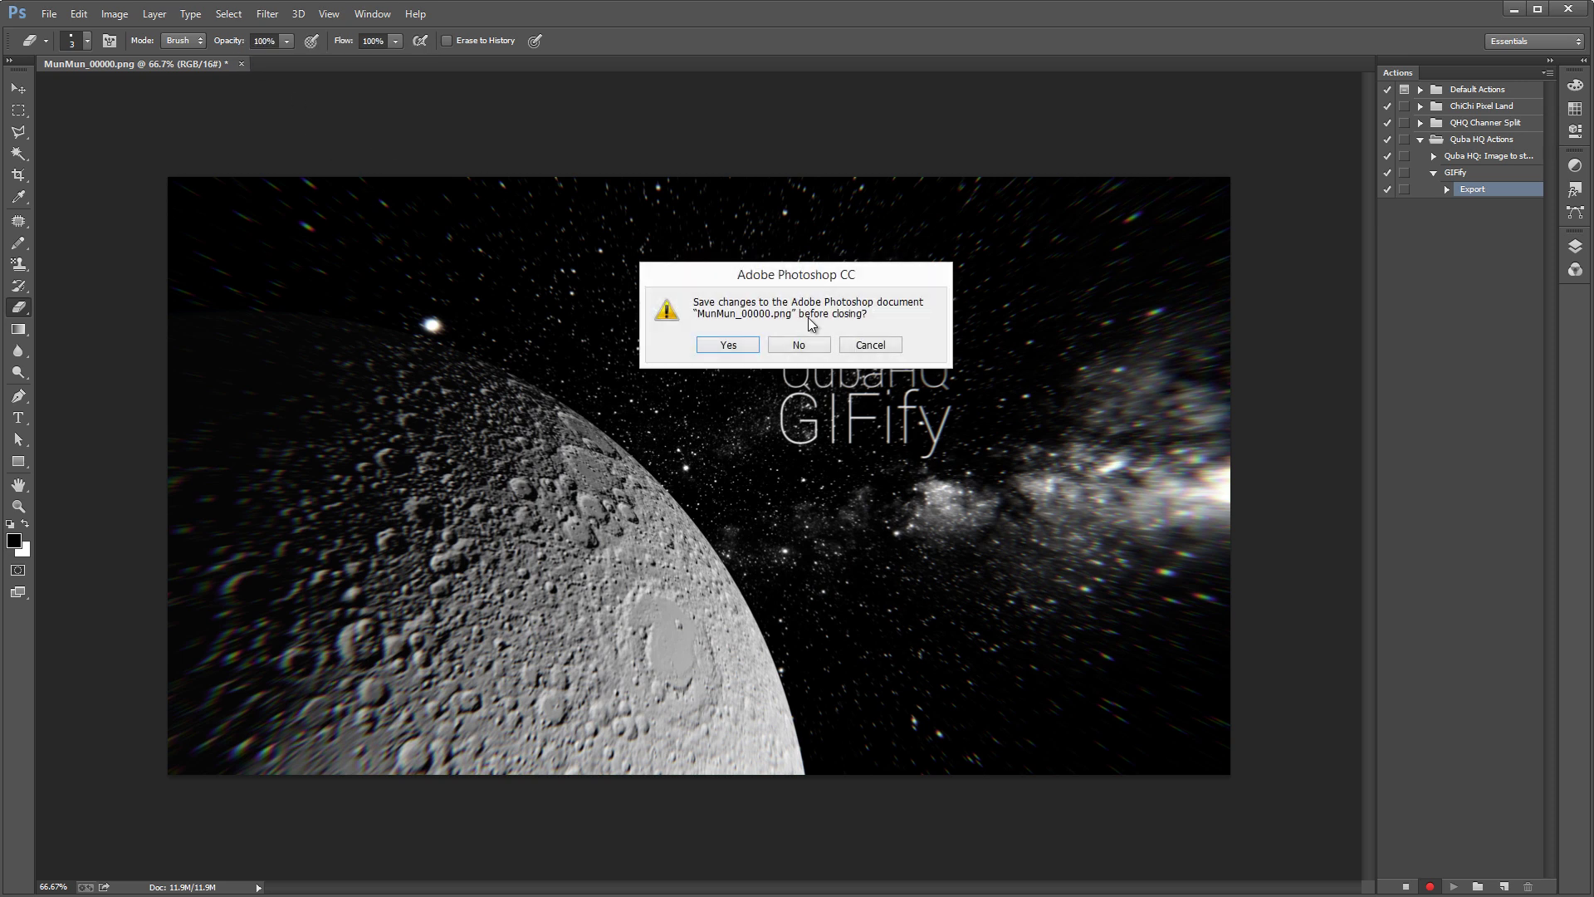
pyautogui.click(795, 353)
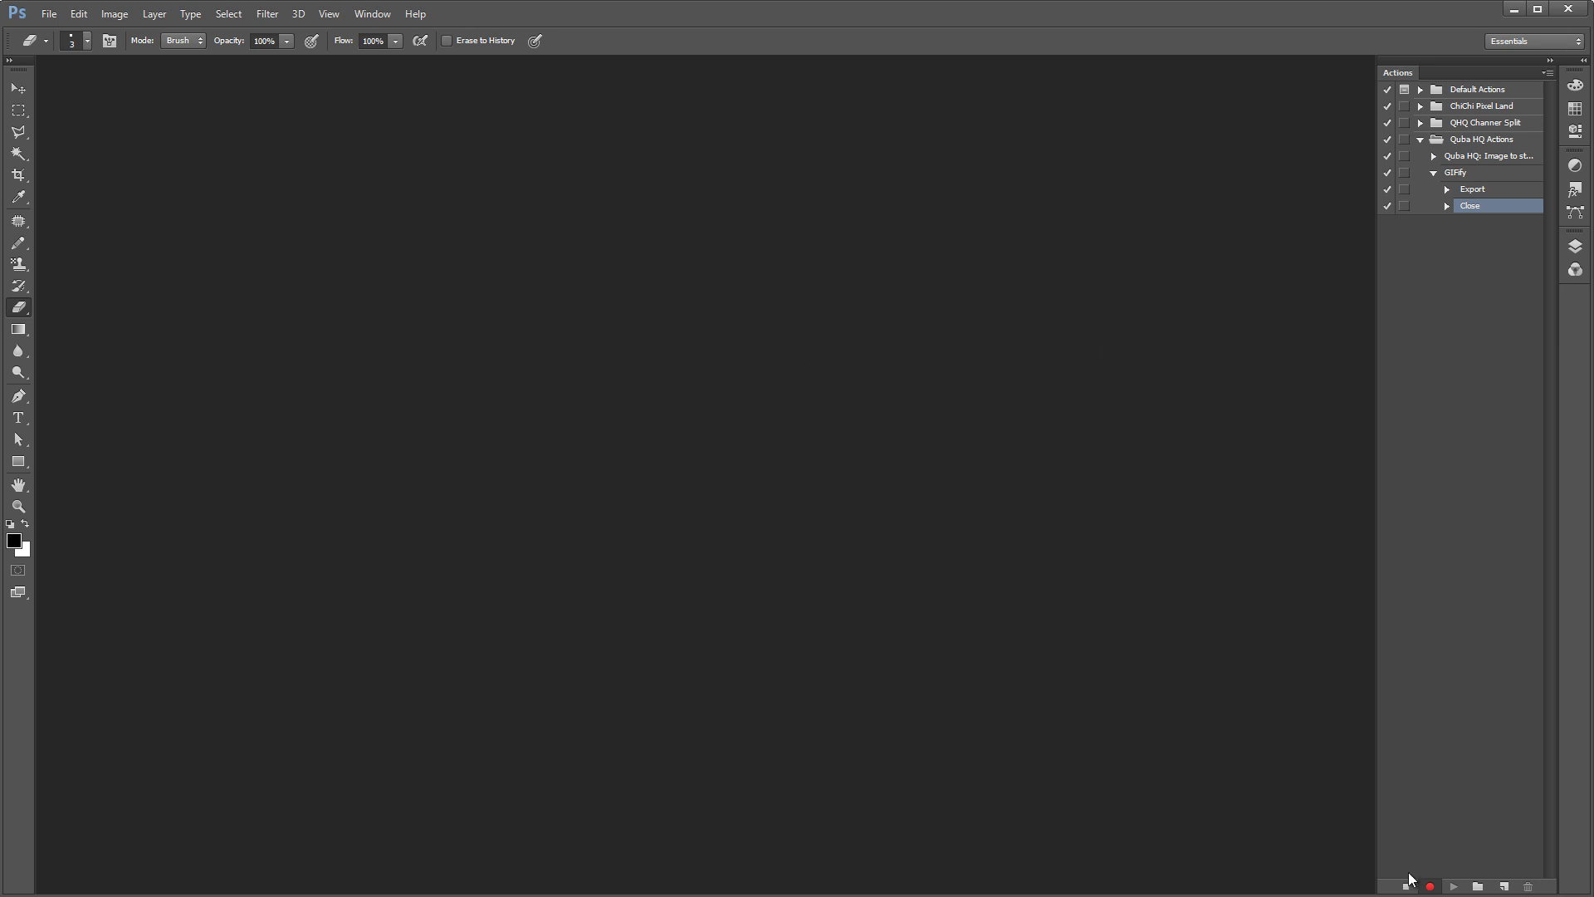
pyautogui.click(1405, 886)
# Delete the test MunMun_00000.gif from the TutorialGlitch folder and minimize File Explorer.
pyautogui.hotkey('alt', 'Tab')
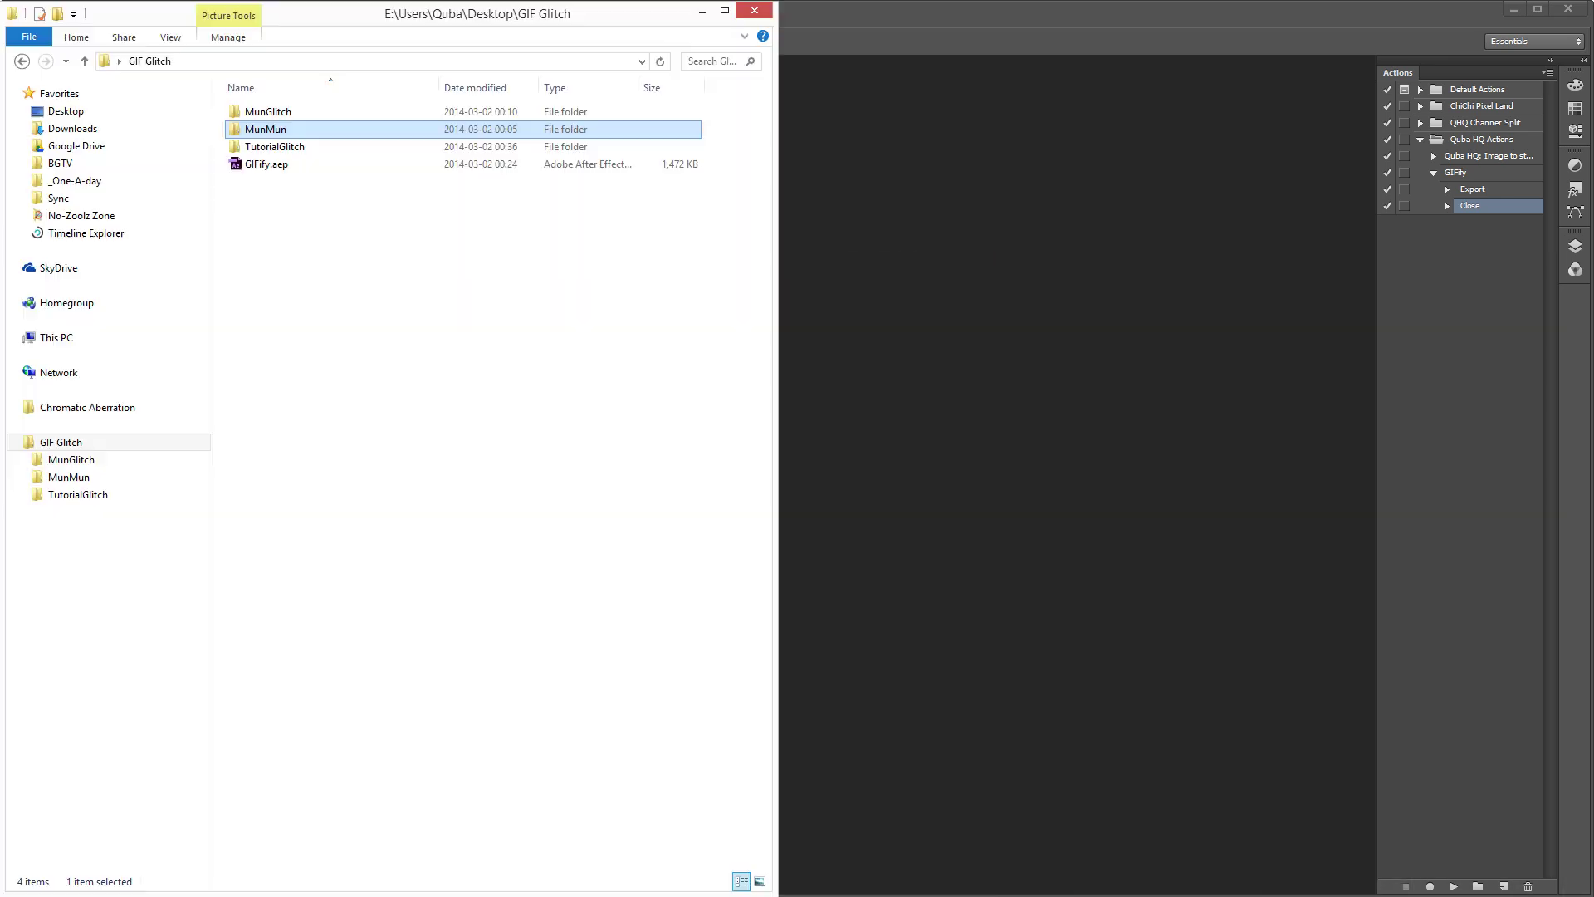
pyautogui.doubleClick(277, 147)
pyautogui.click(289, 157)
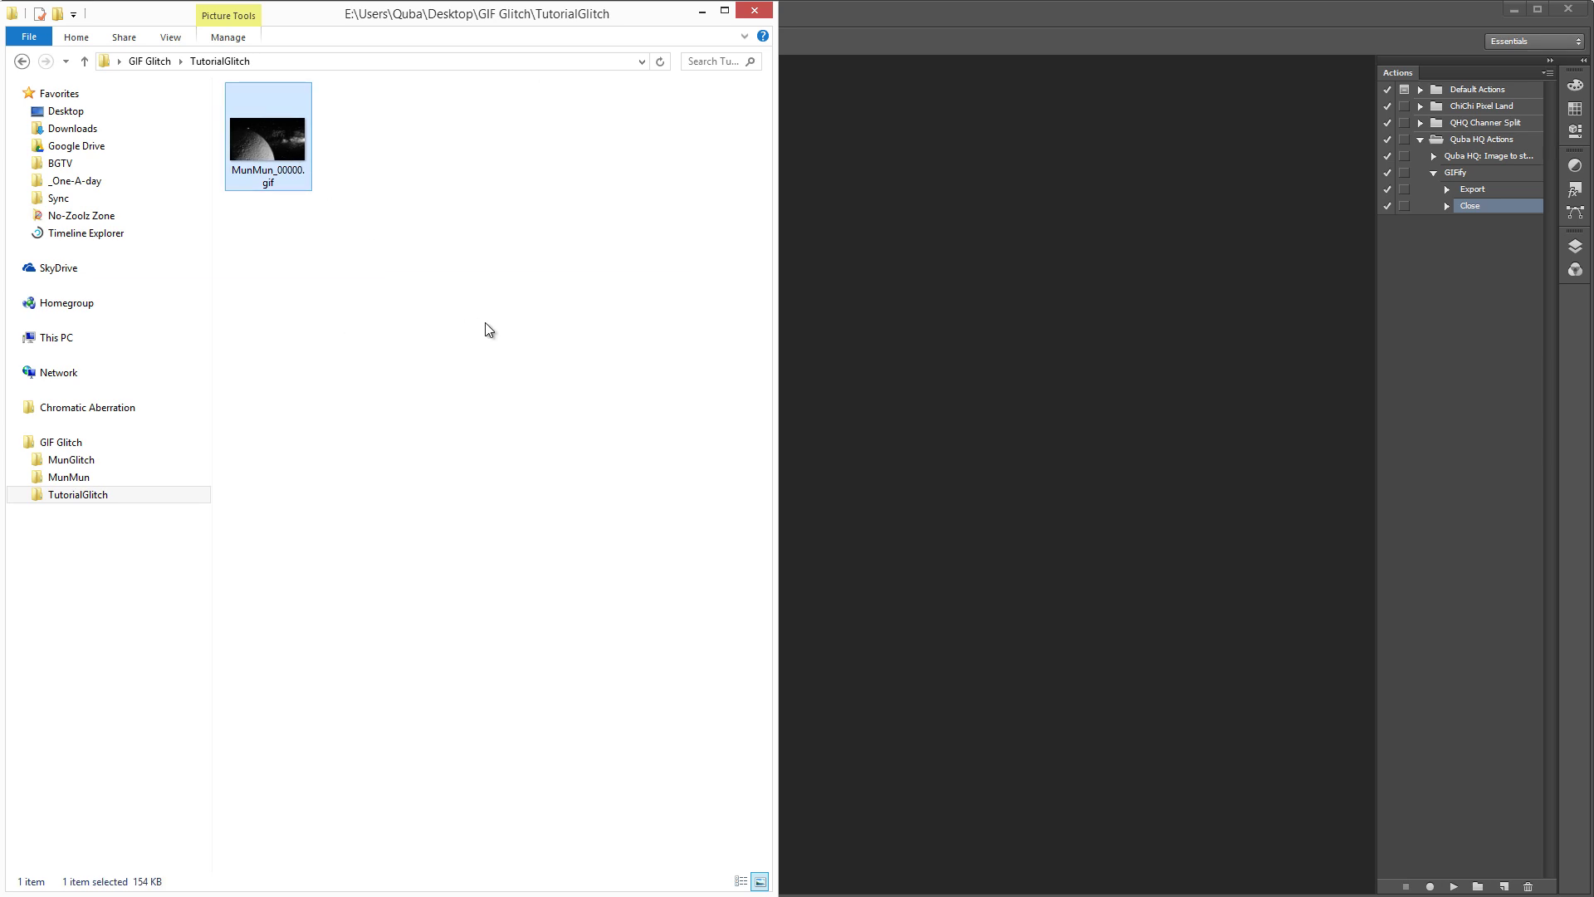
pyautogui.press('Delete')
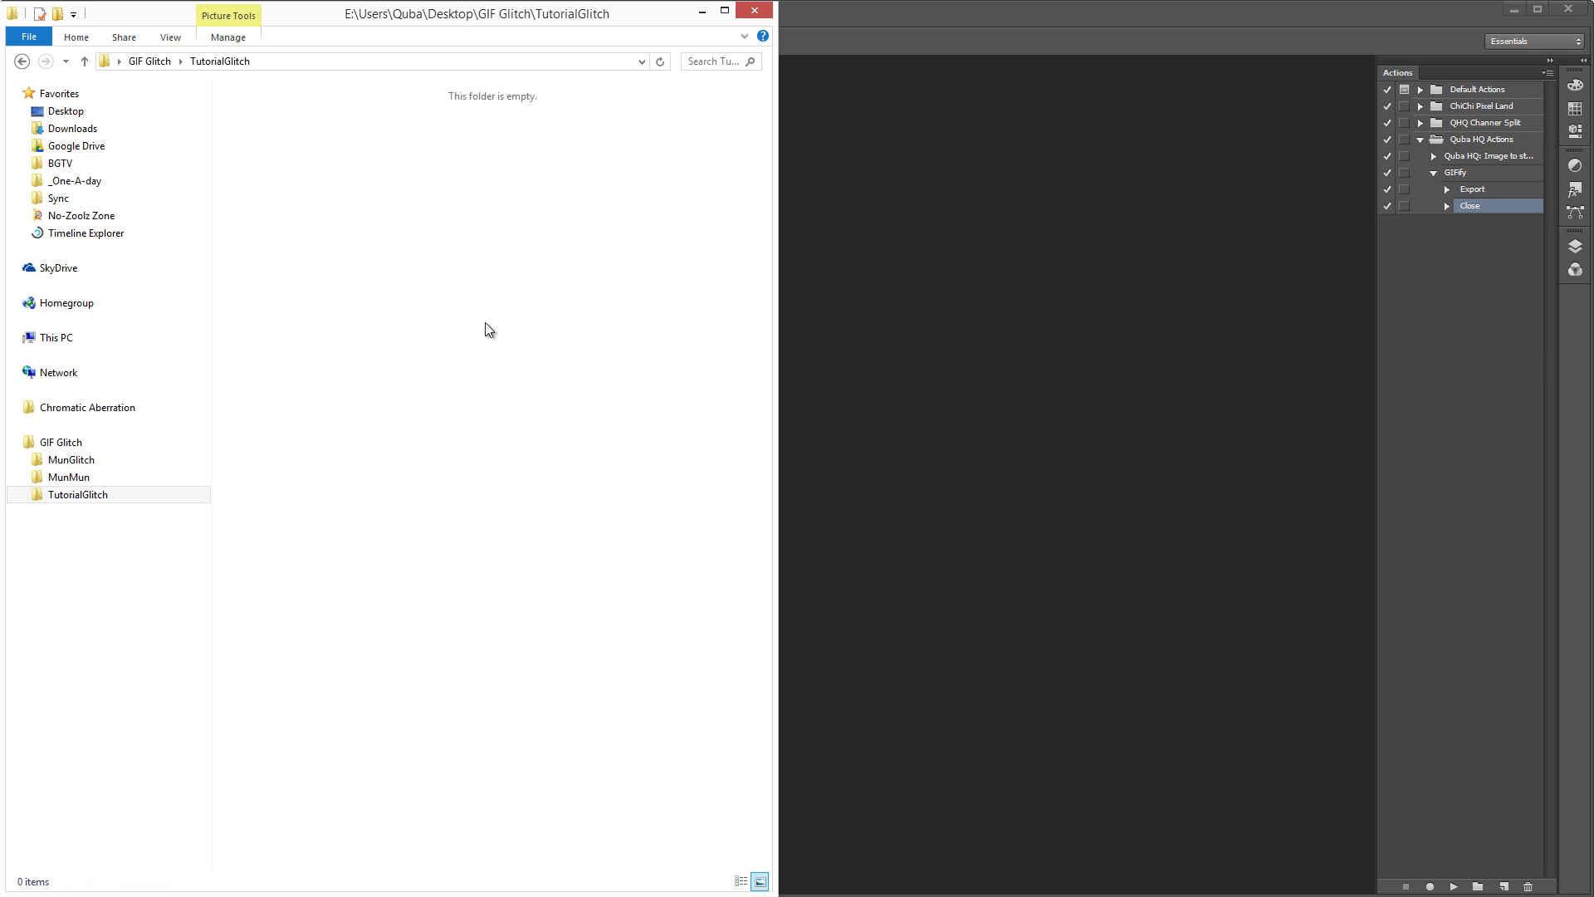
pyautogui.click(703, 11)
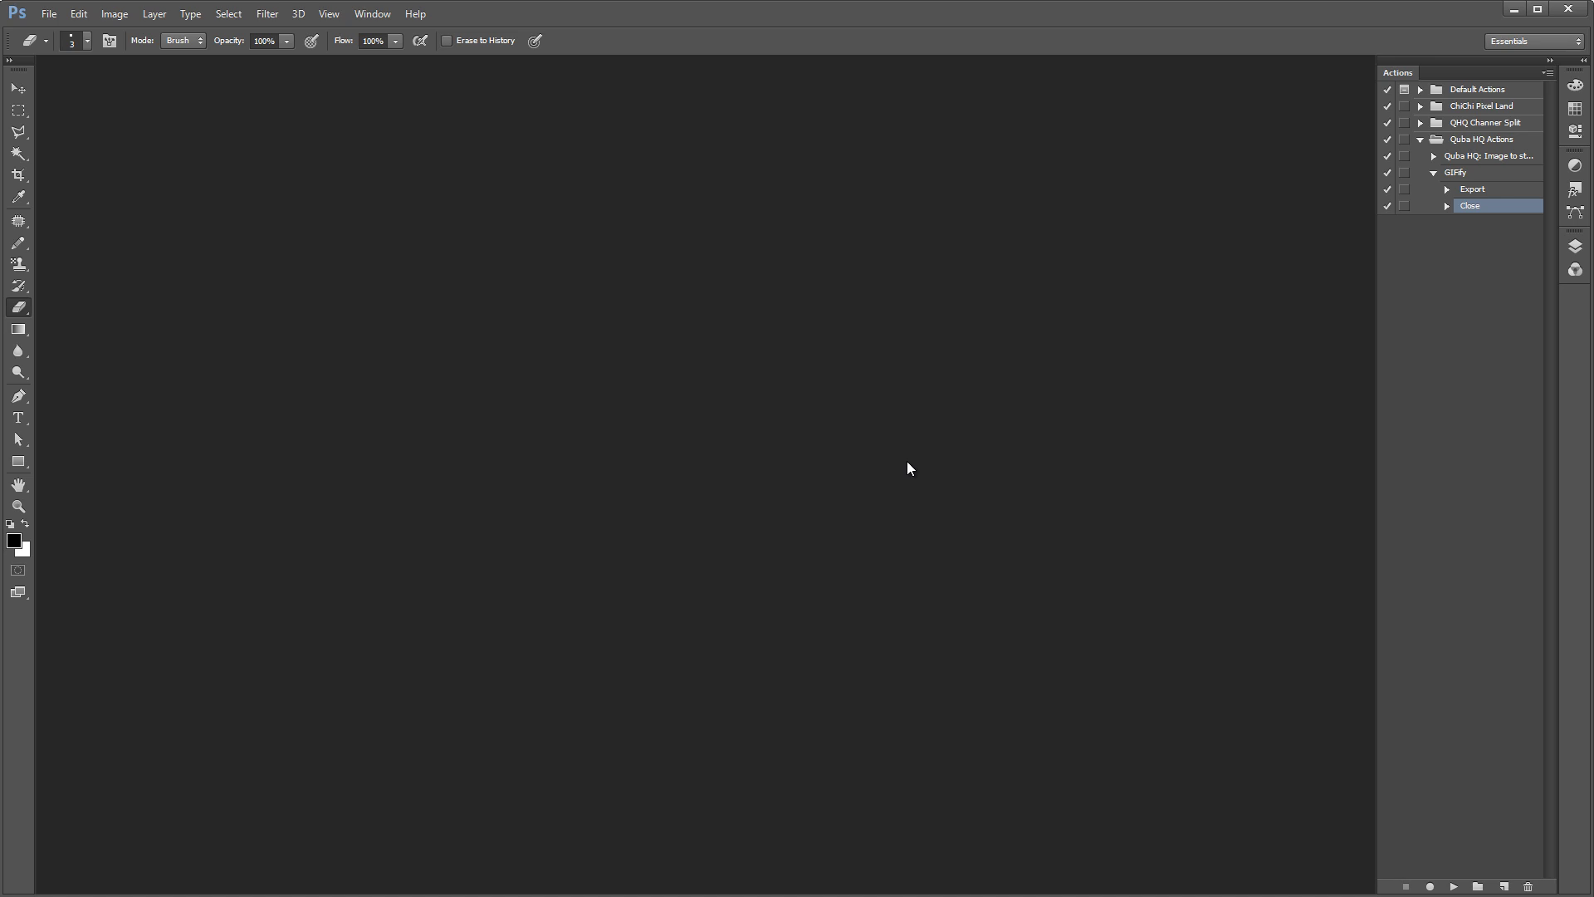
# Run Photoshop's Batch with set Quba HQ Actions, action GIFify, and the MunMun folder as source.
pyautogui.click(50, 14)
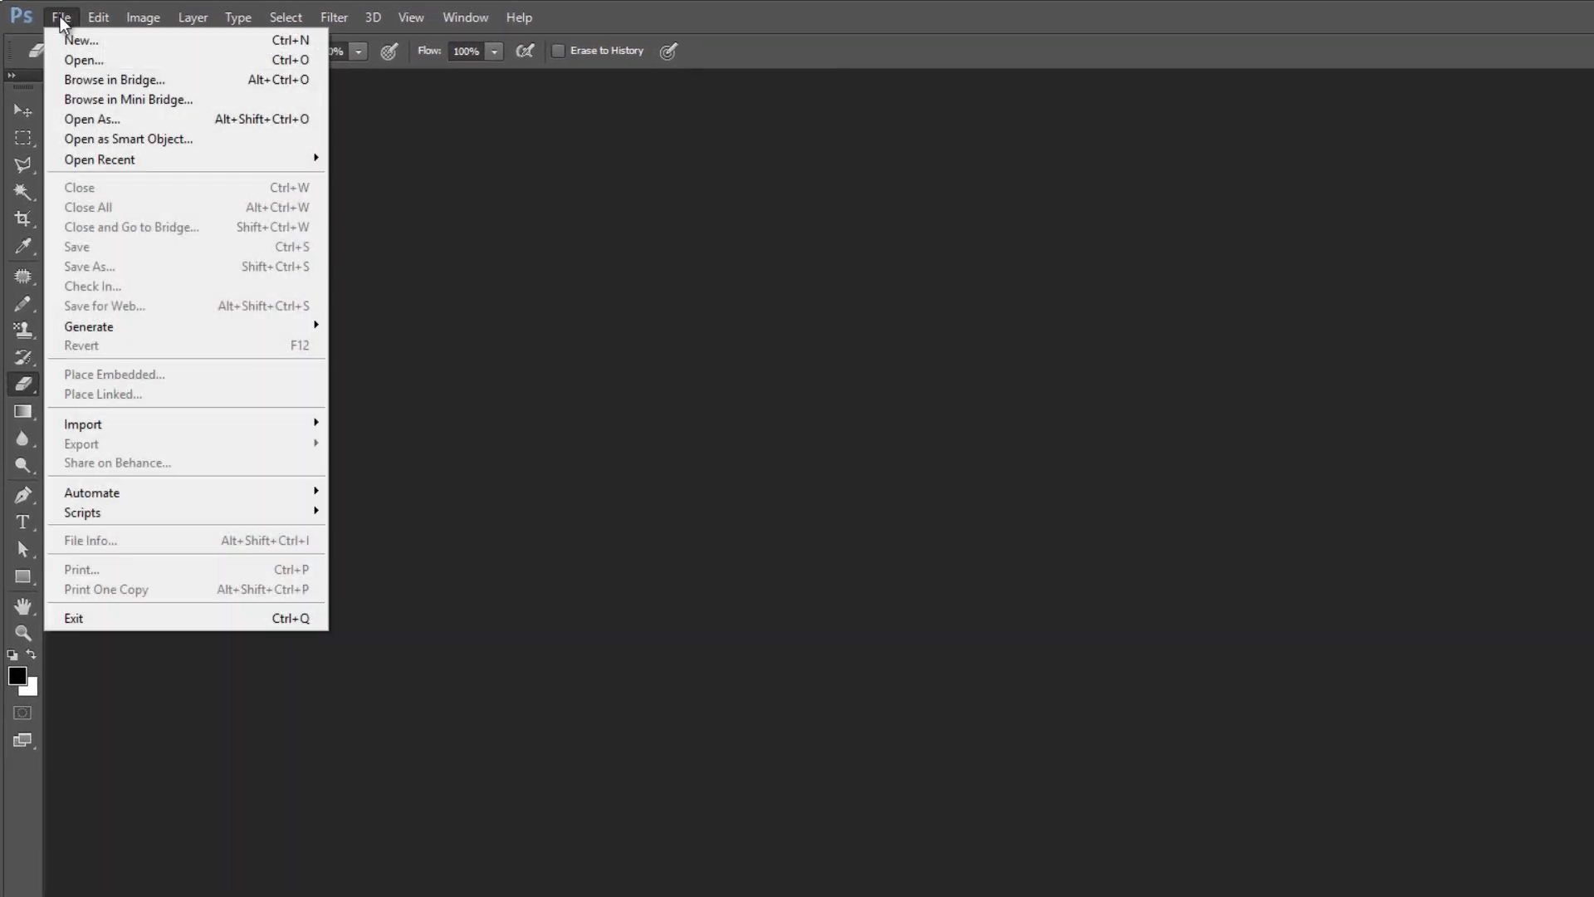
pyautogui.moveTo(118, 497)
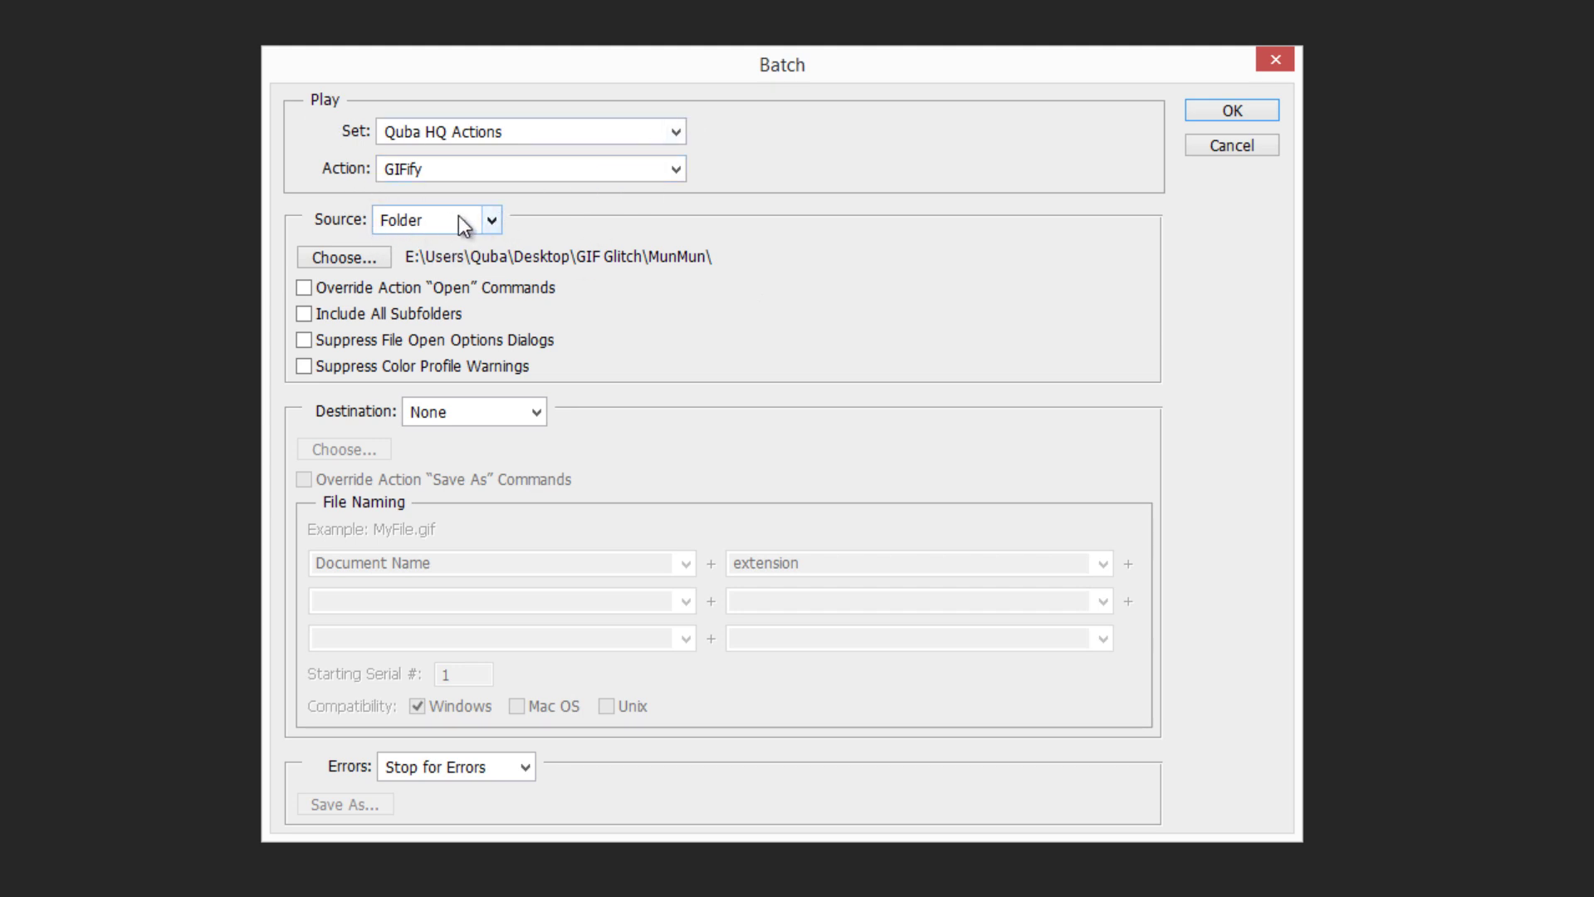
pyautogui.click(356, 256)
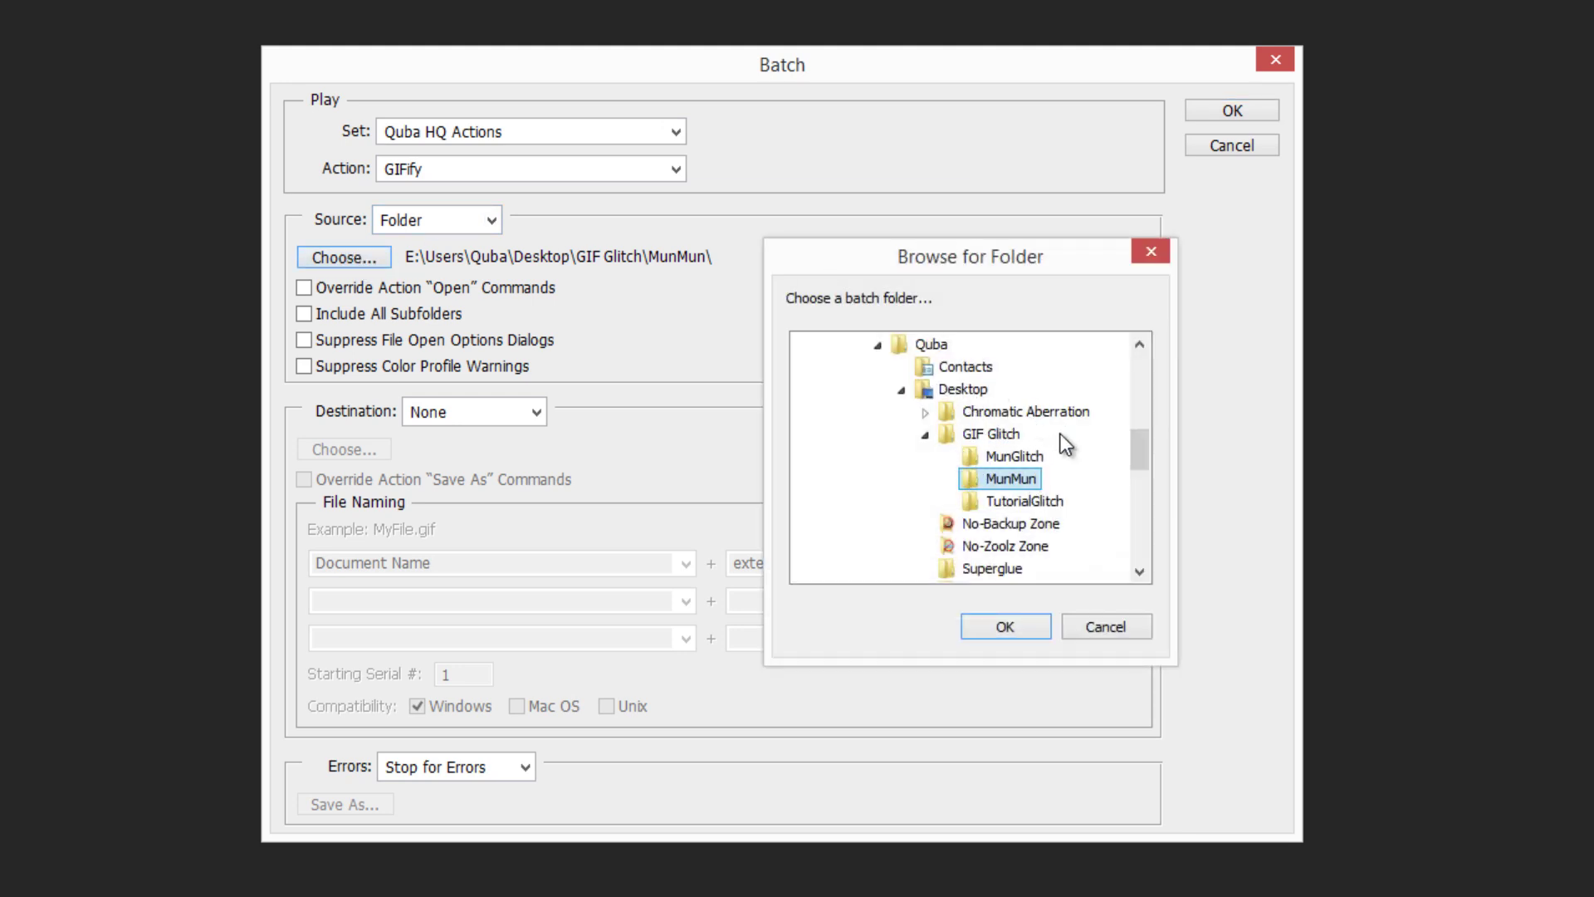
pyautogui.click(999, 627)
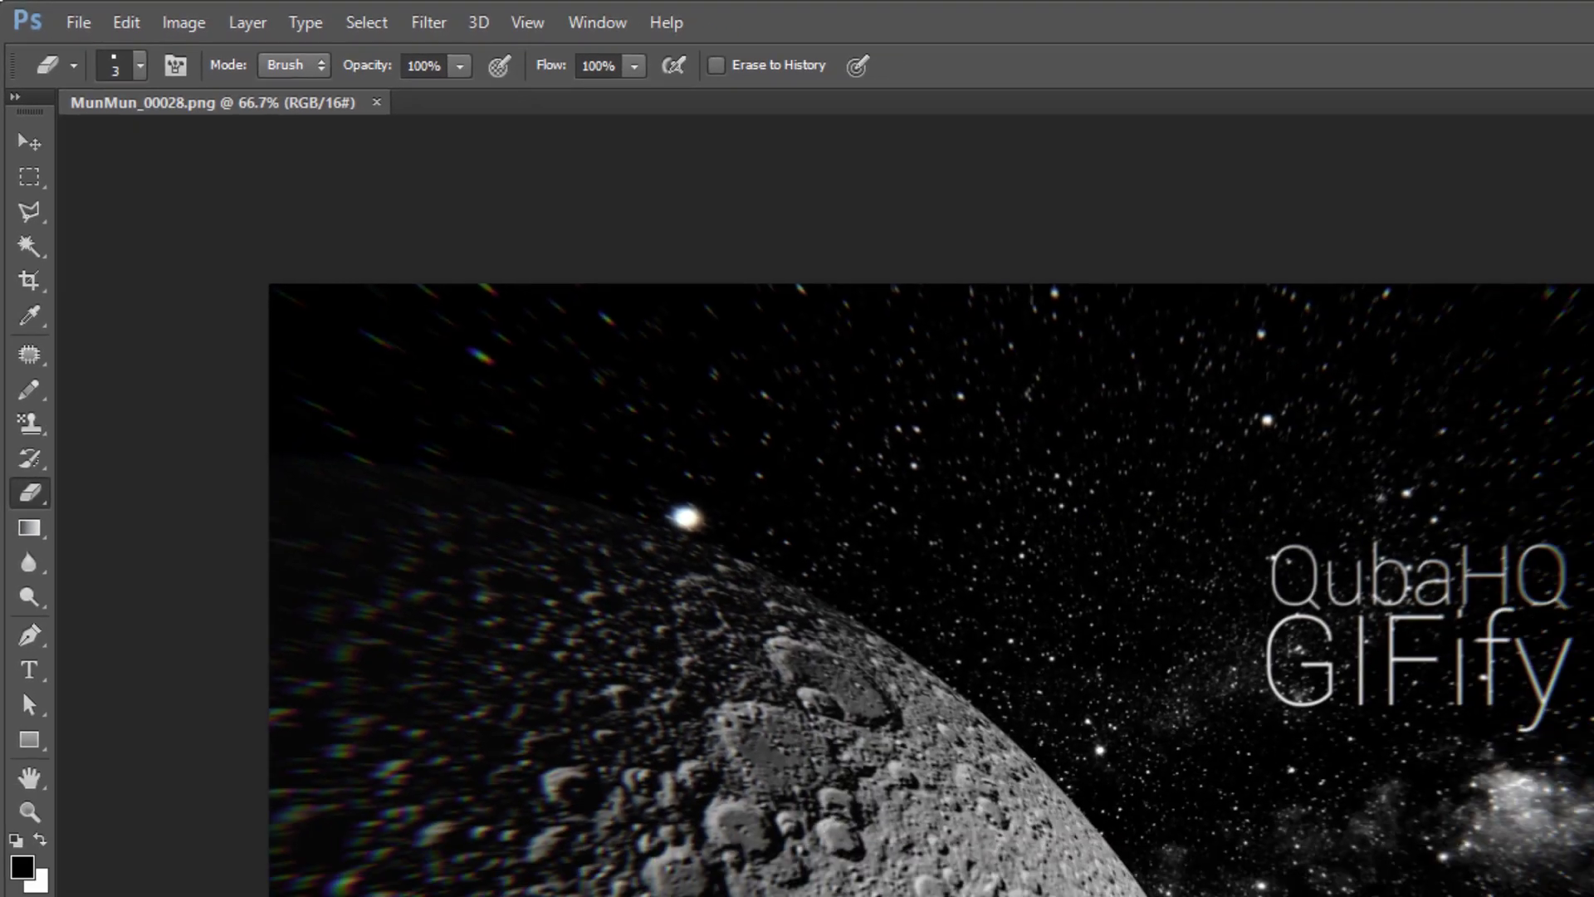
# Check that the TutorialGlitch folder holds the exported GIF frames, then close the Explorer window.
pyautogui.hotkey('alt', 'Tab')
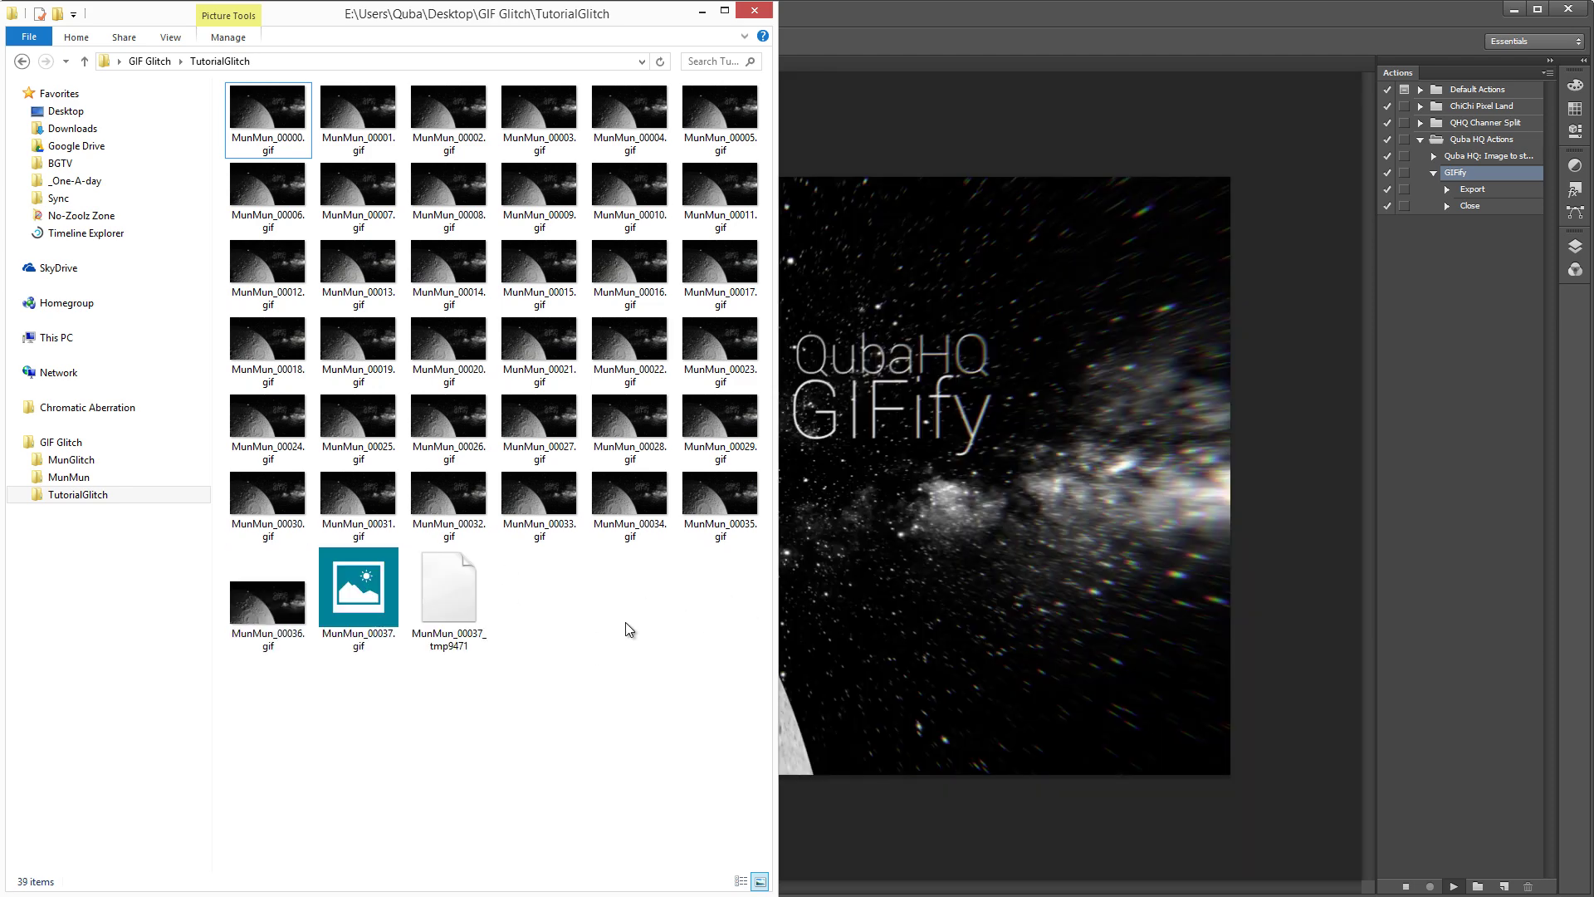
pyautogui.click(754, 11)
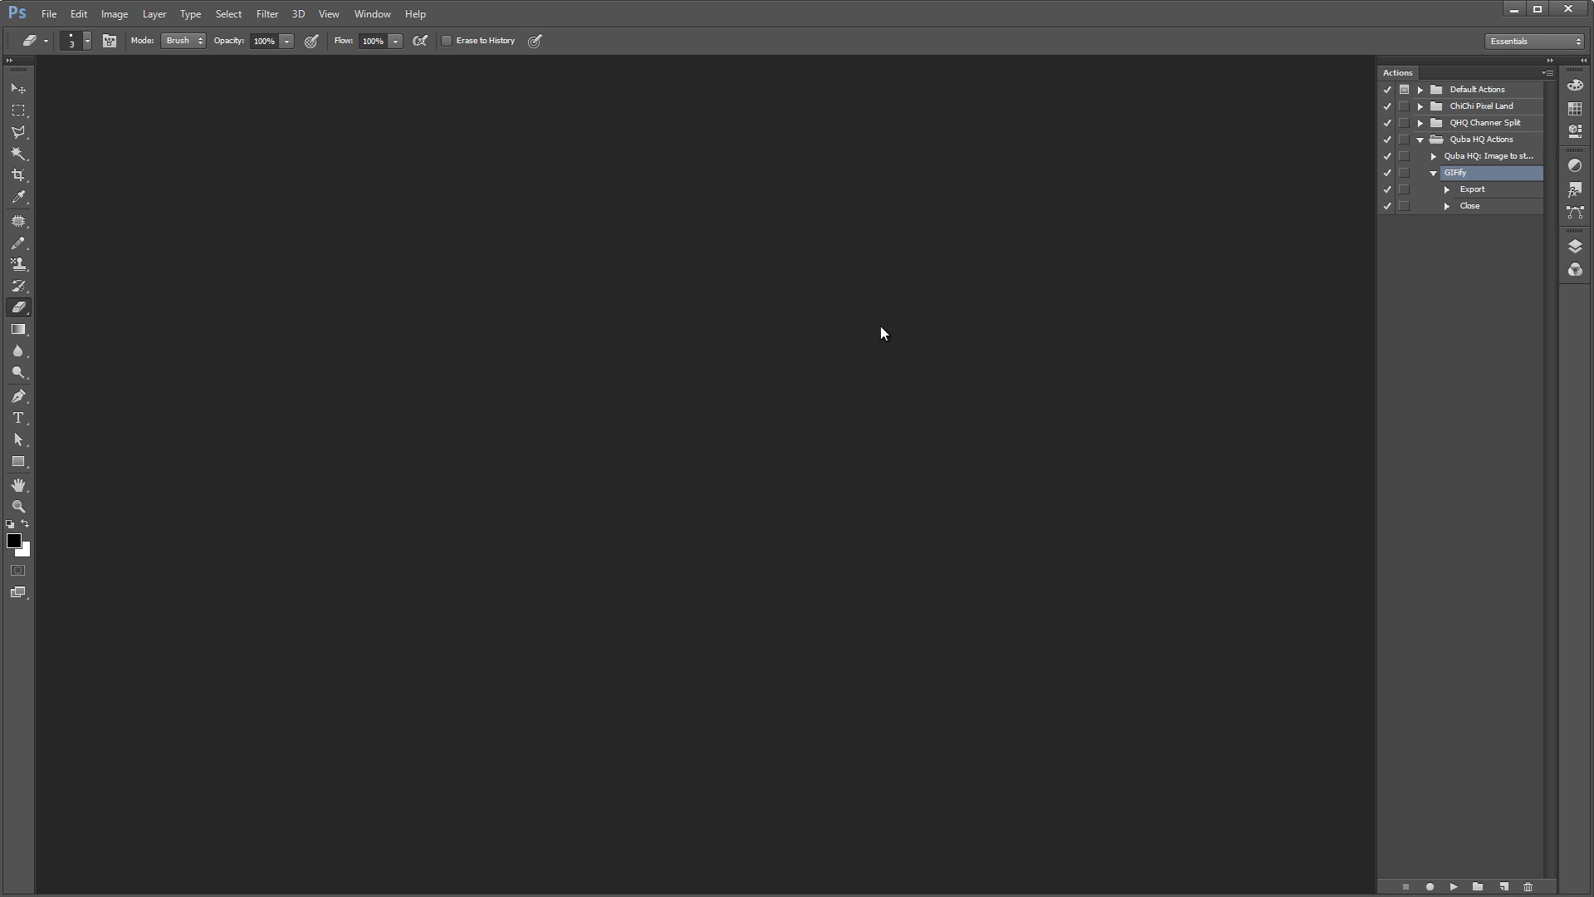
# Quit Photoshop and focus the After Effects Project panel's item list.
pyautogui.click(1568, 12)
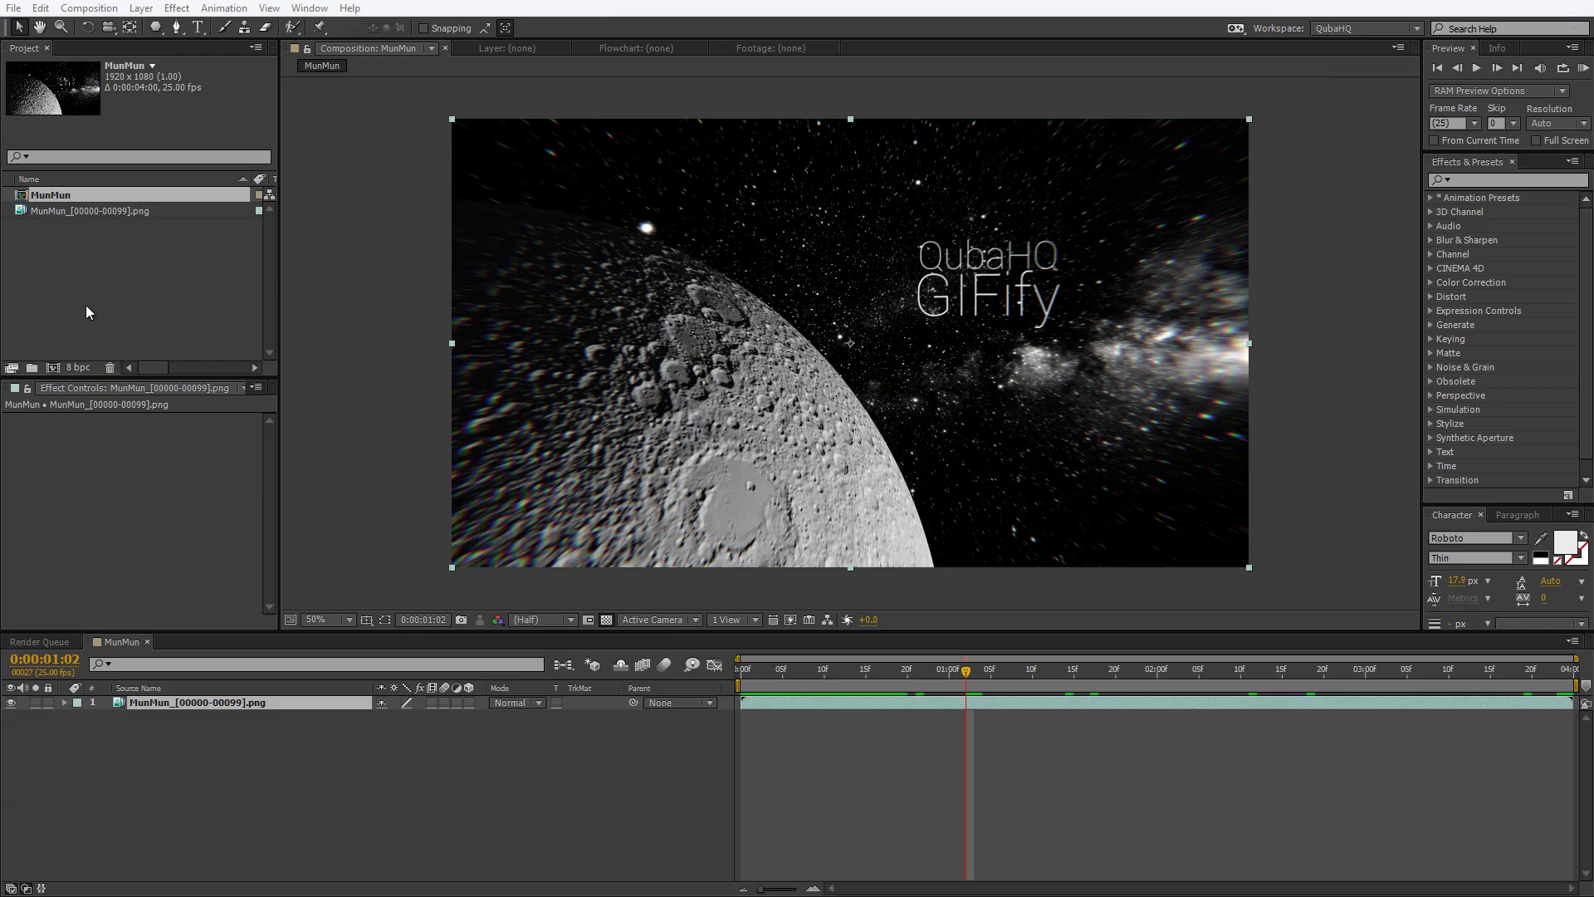
pyautogui.click(86, 306)
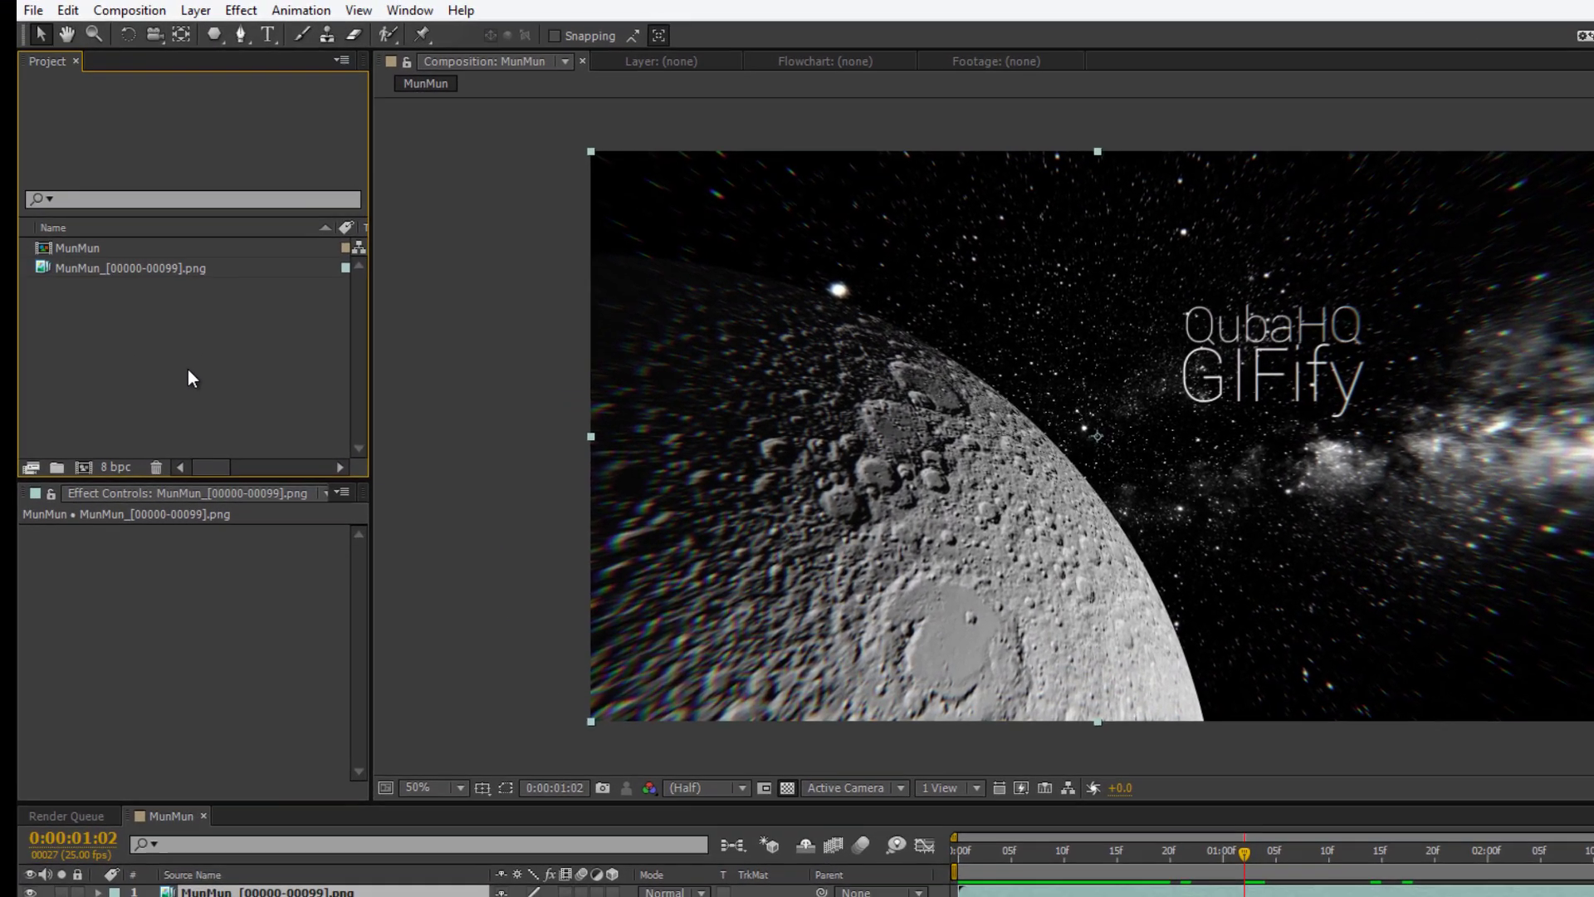
# From the Import File dialog, select the TutorialGlitch folder and import it with Import Folder.
pyautogui.doubleClick(136, 291)
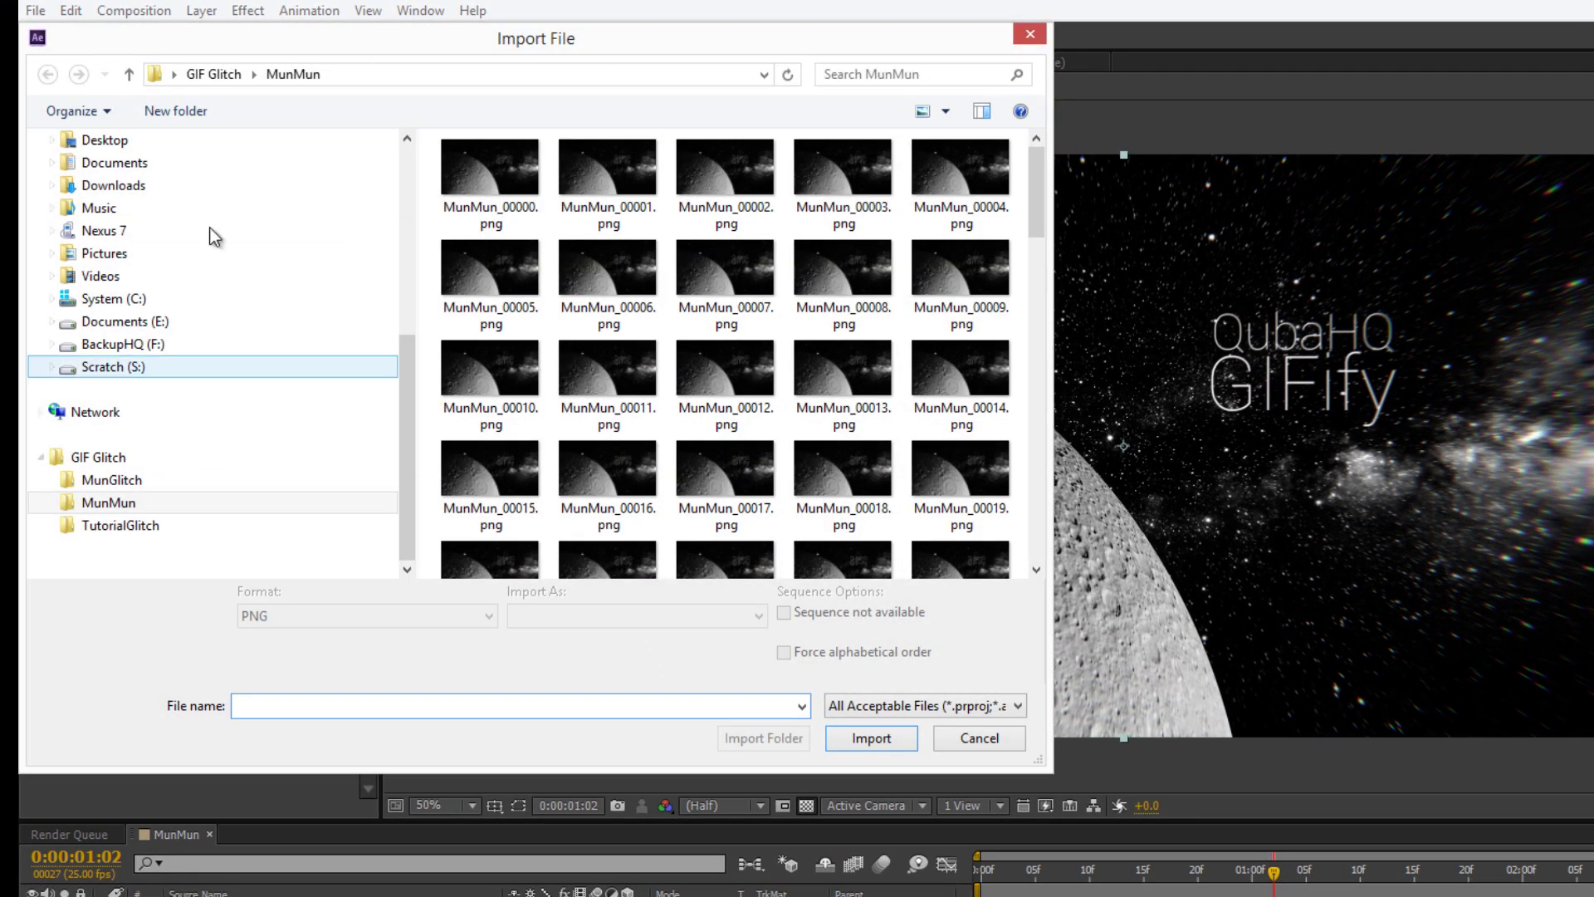
pyautogui.click(127, 531)
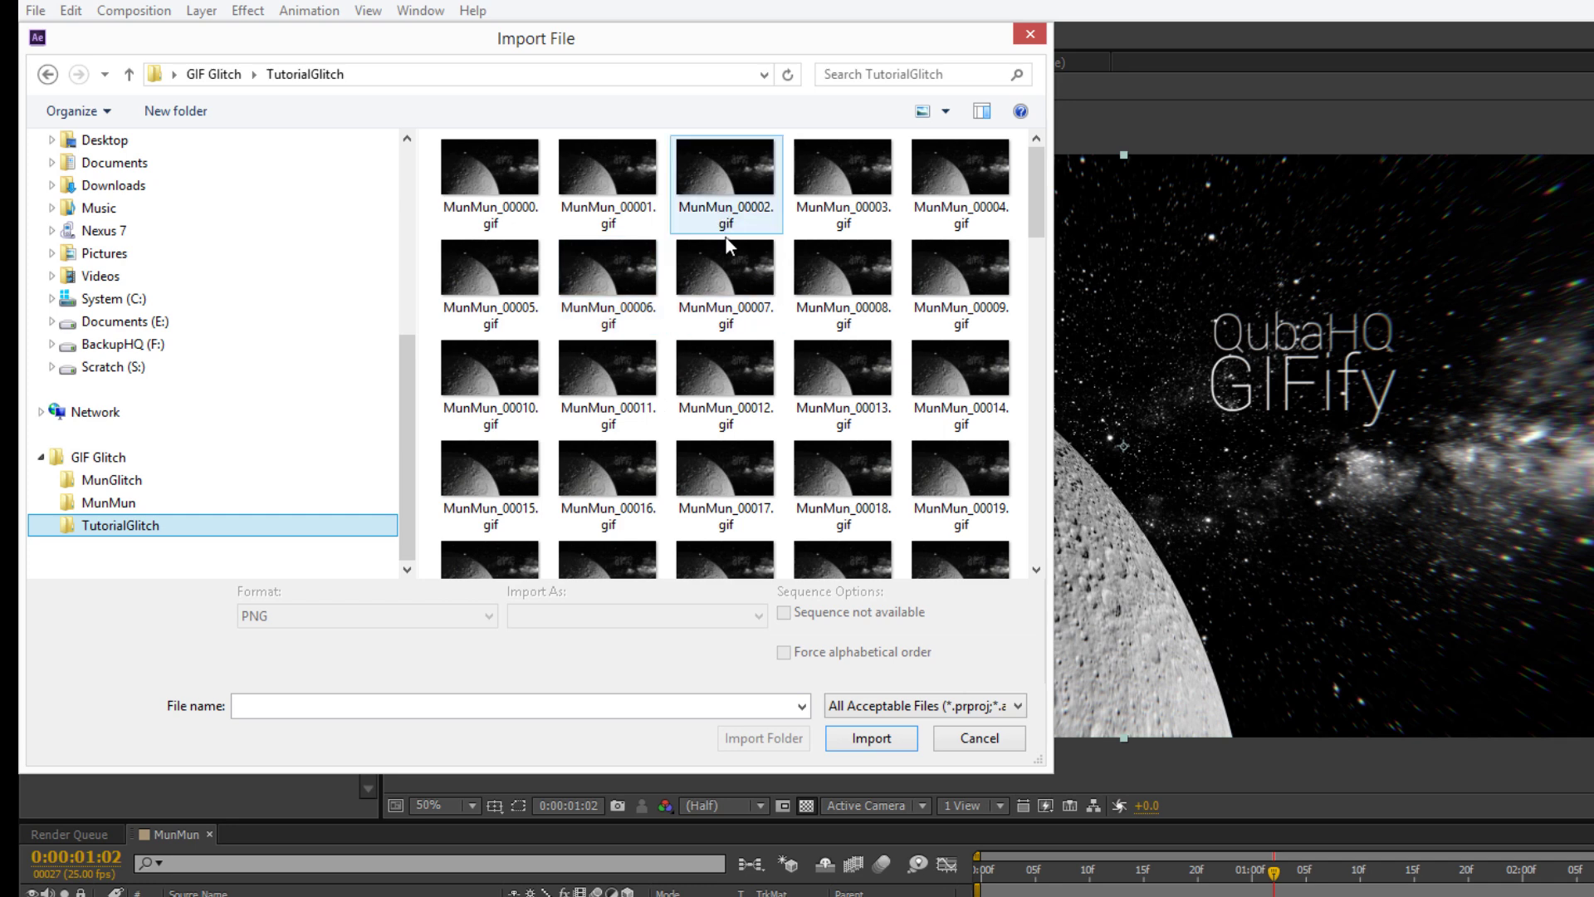
pyautogui.click(890, 742)
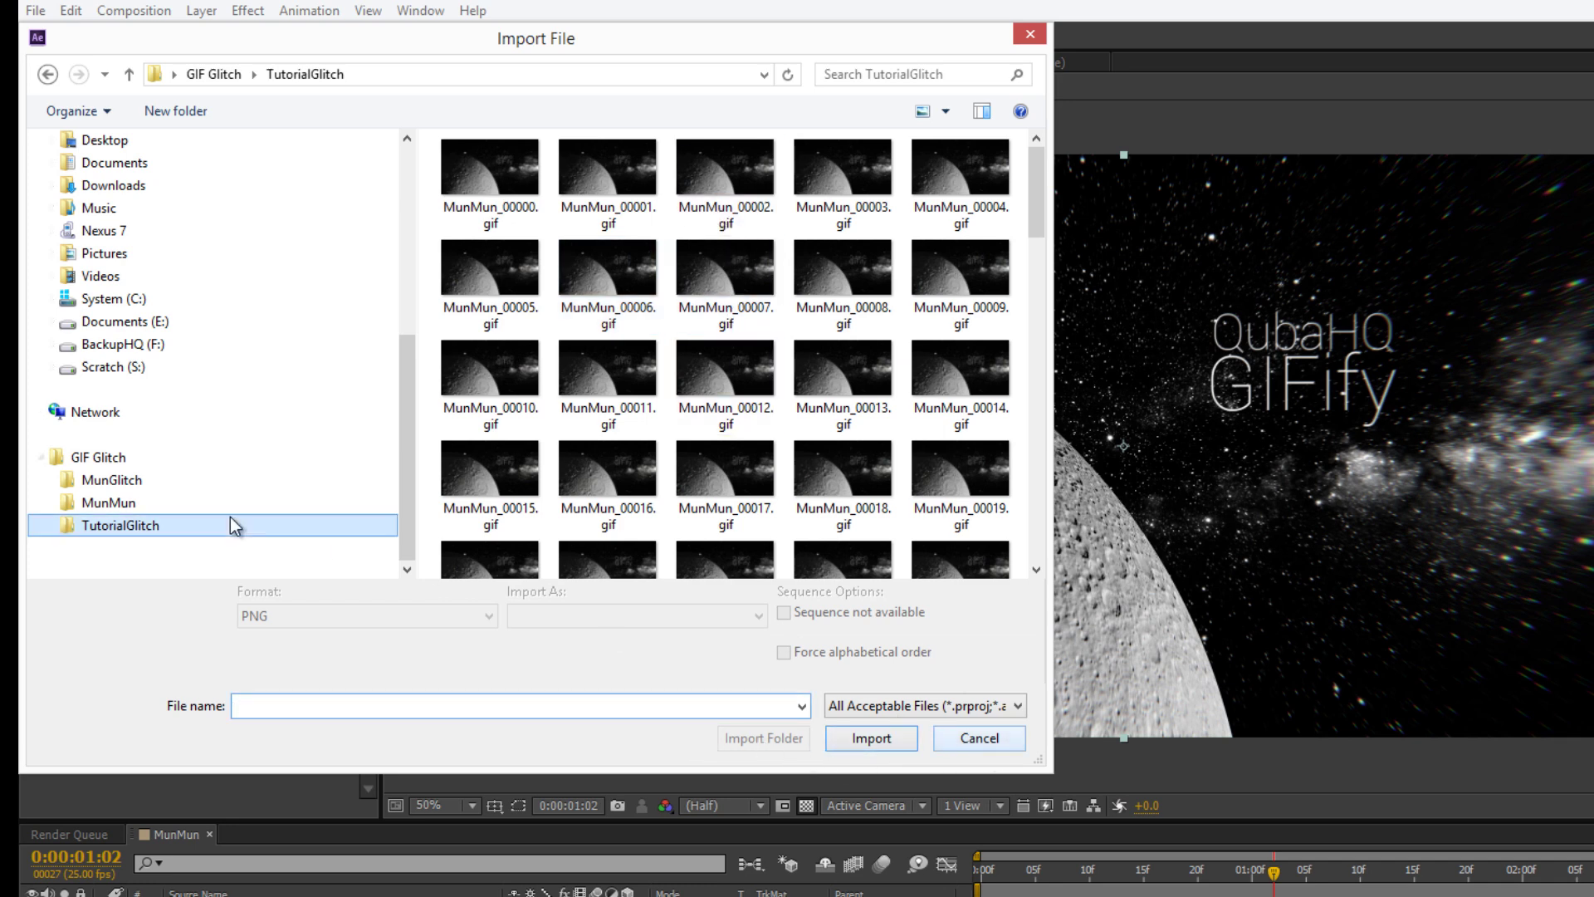
pyautogui.click(116, 525)
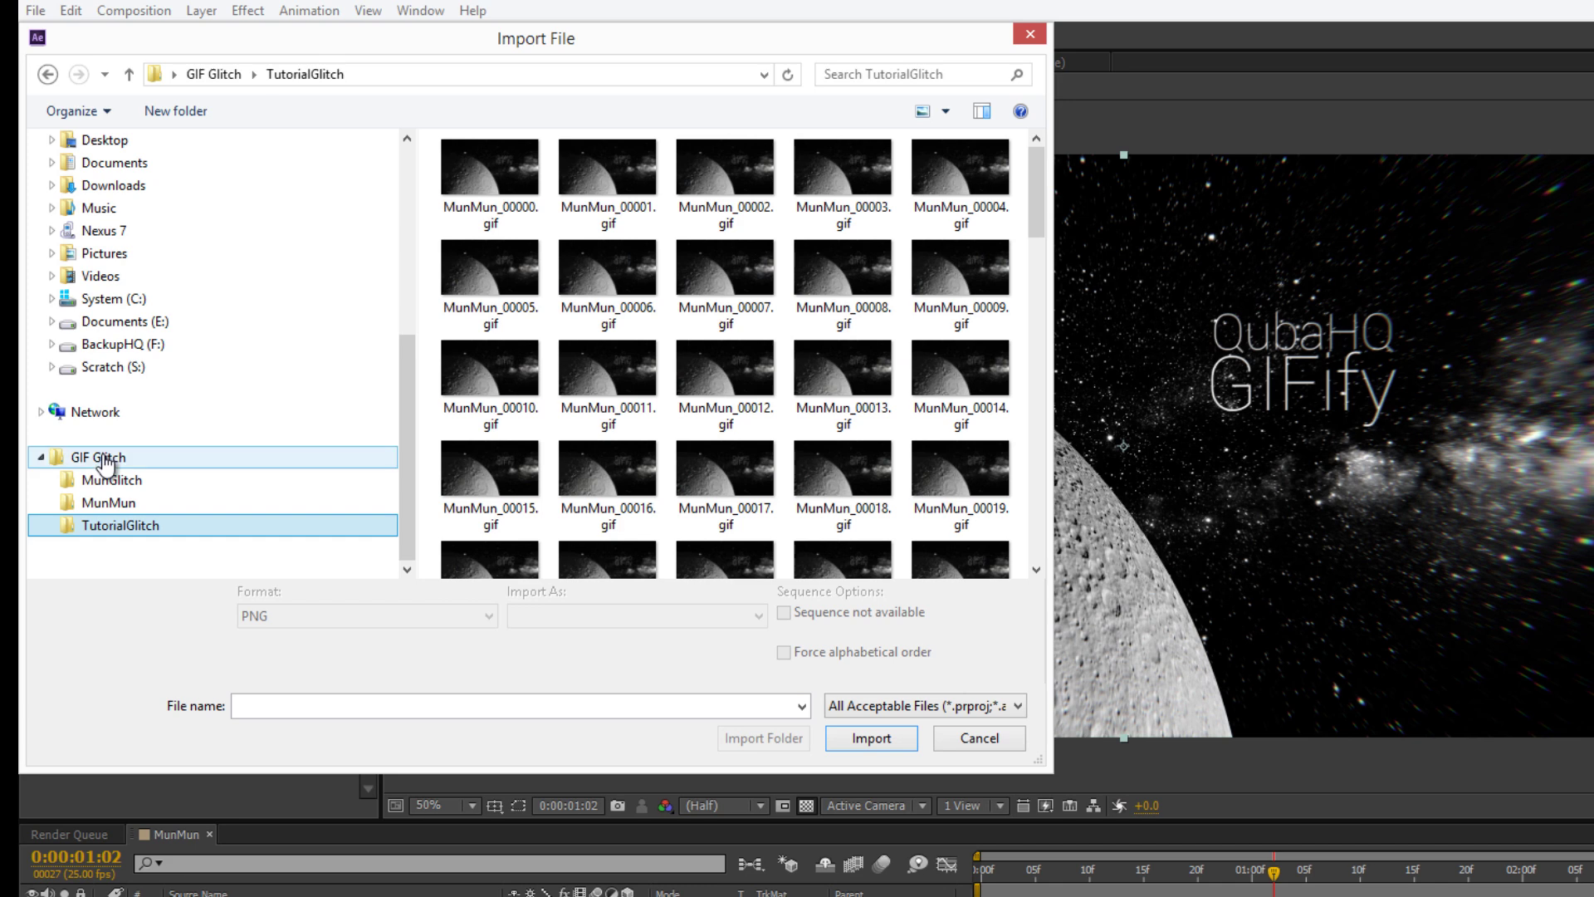
pyautogui.click(103, 457)
pyautogui.click(511, 218)
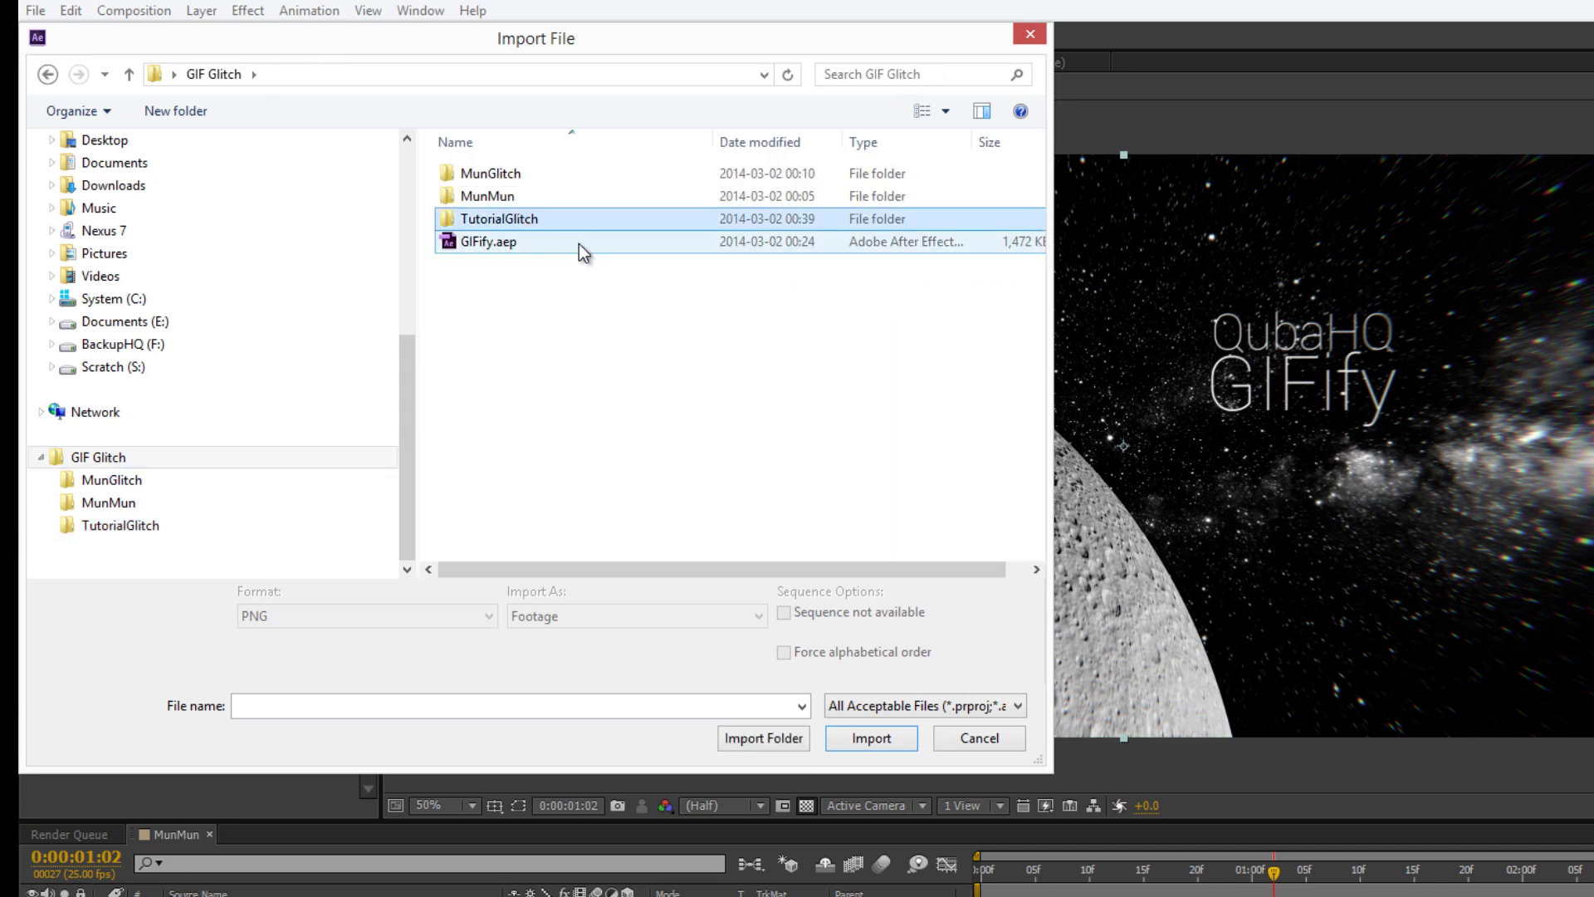
pyautogui.click(769, 738)
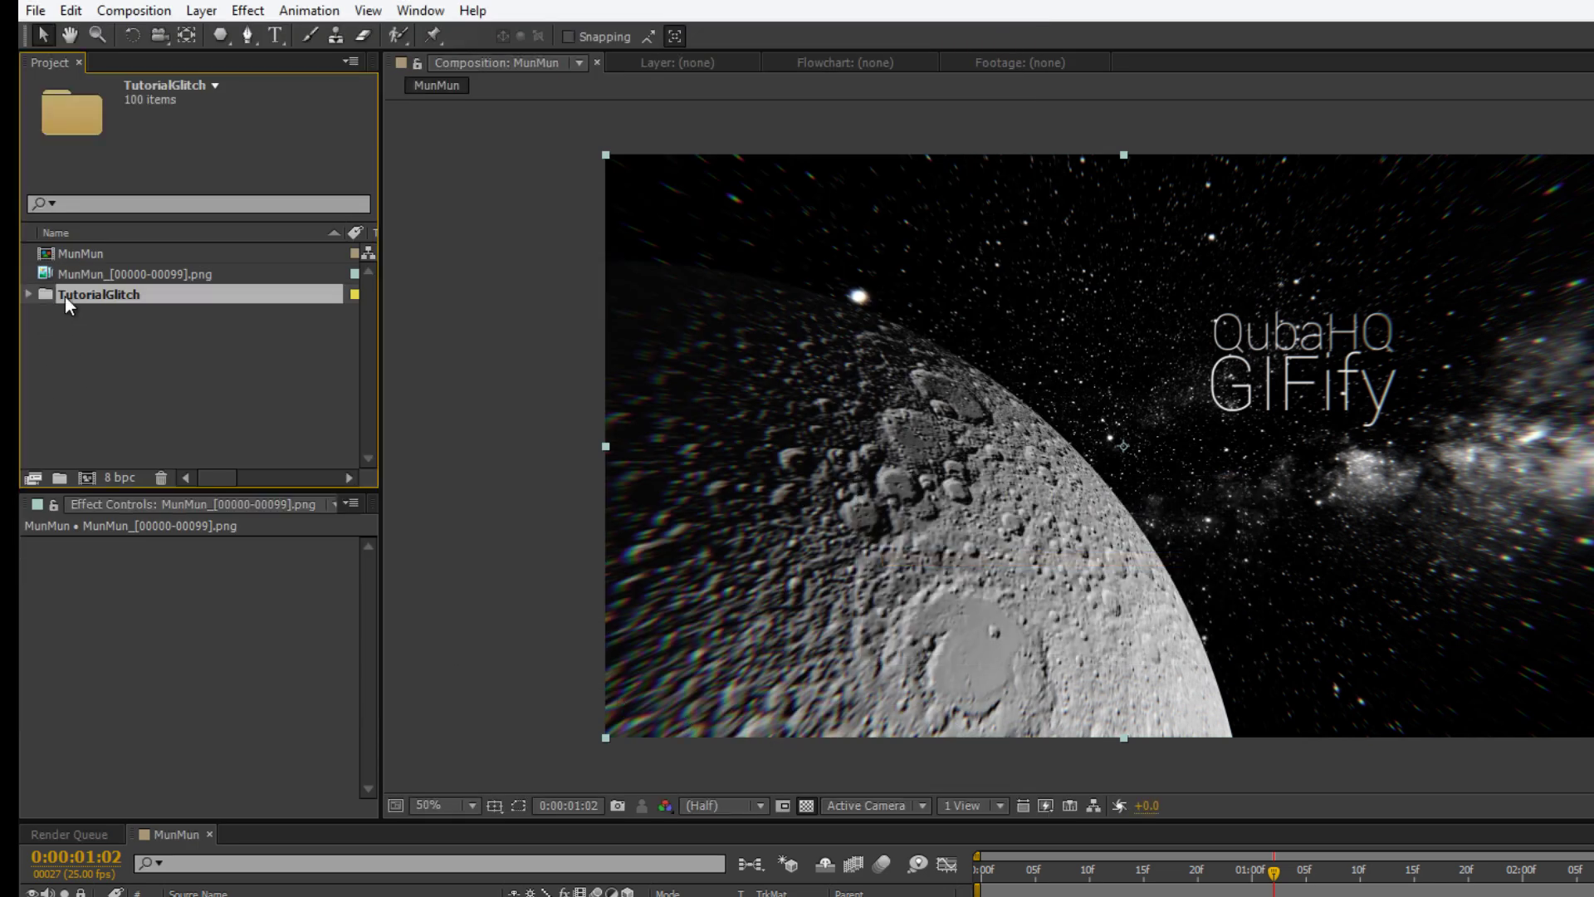
# Select MunMun_00000.gif through MunMun_00099.gif in TutorialGlitch and drop them into the MunMun timeline.
pyautogui.click(28, 294)
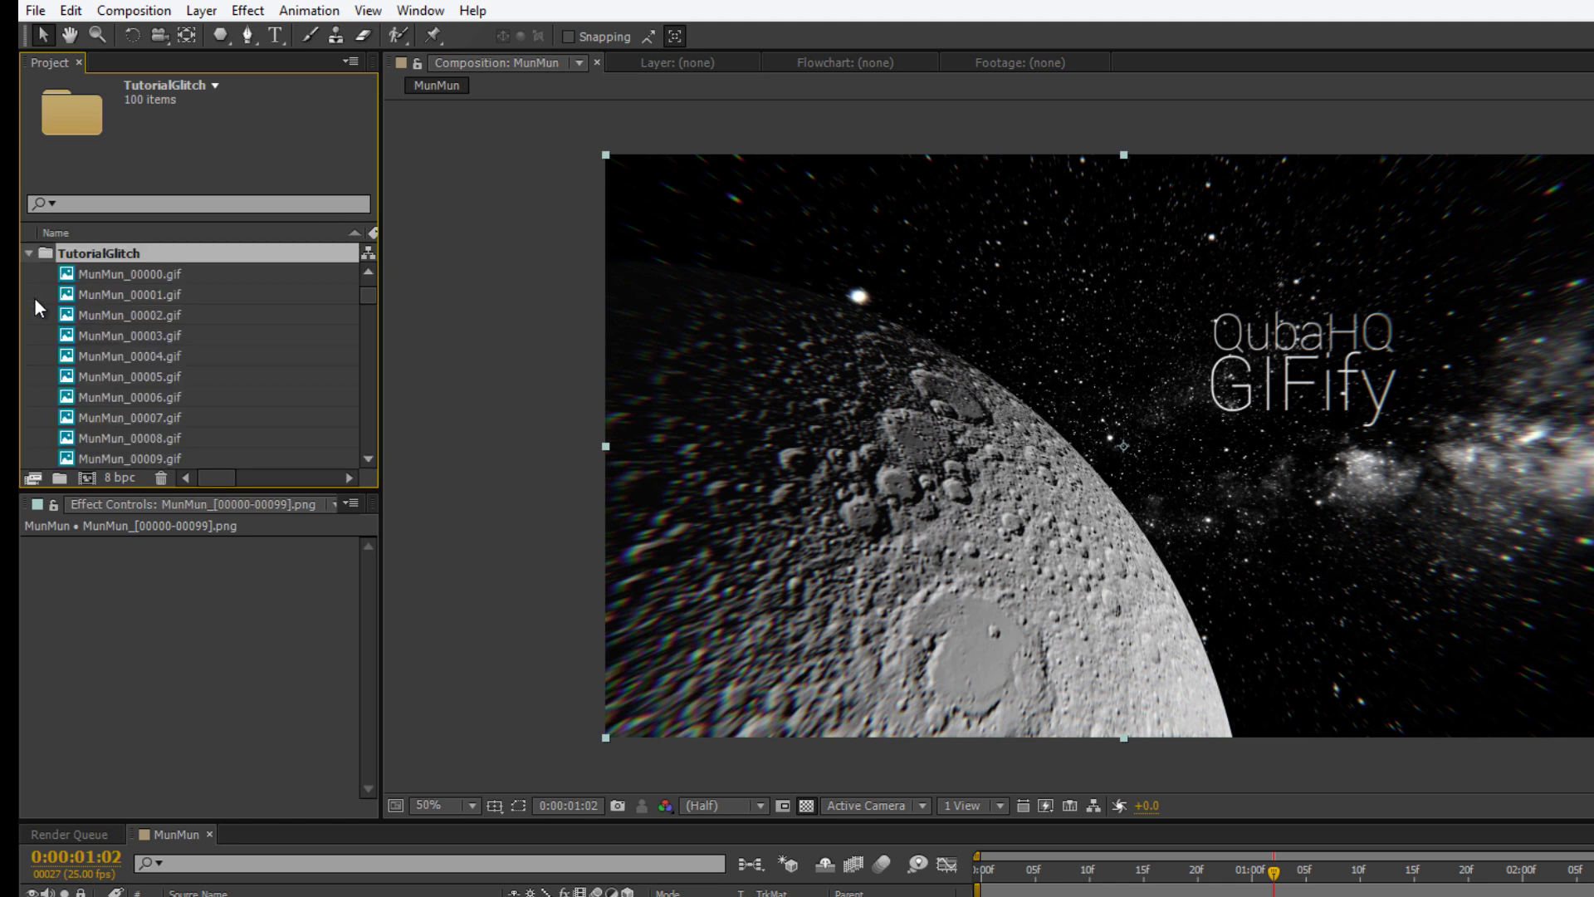
pyautogui.click(167, 272)
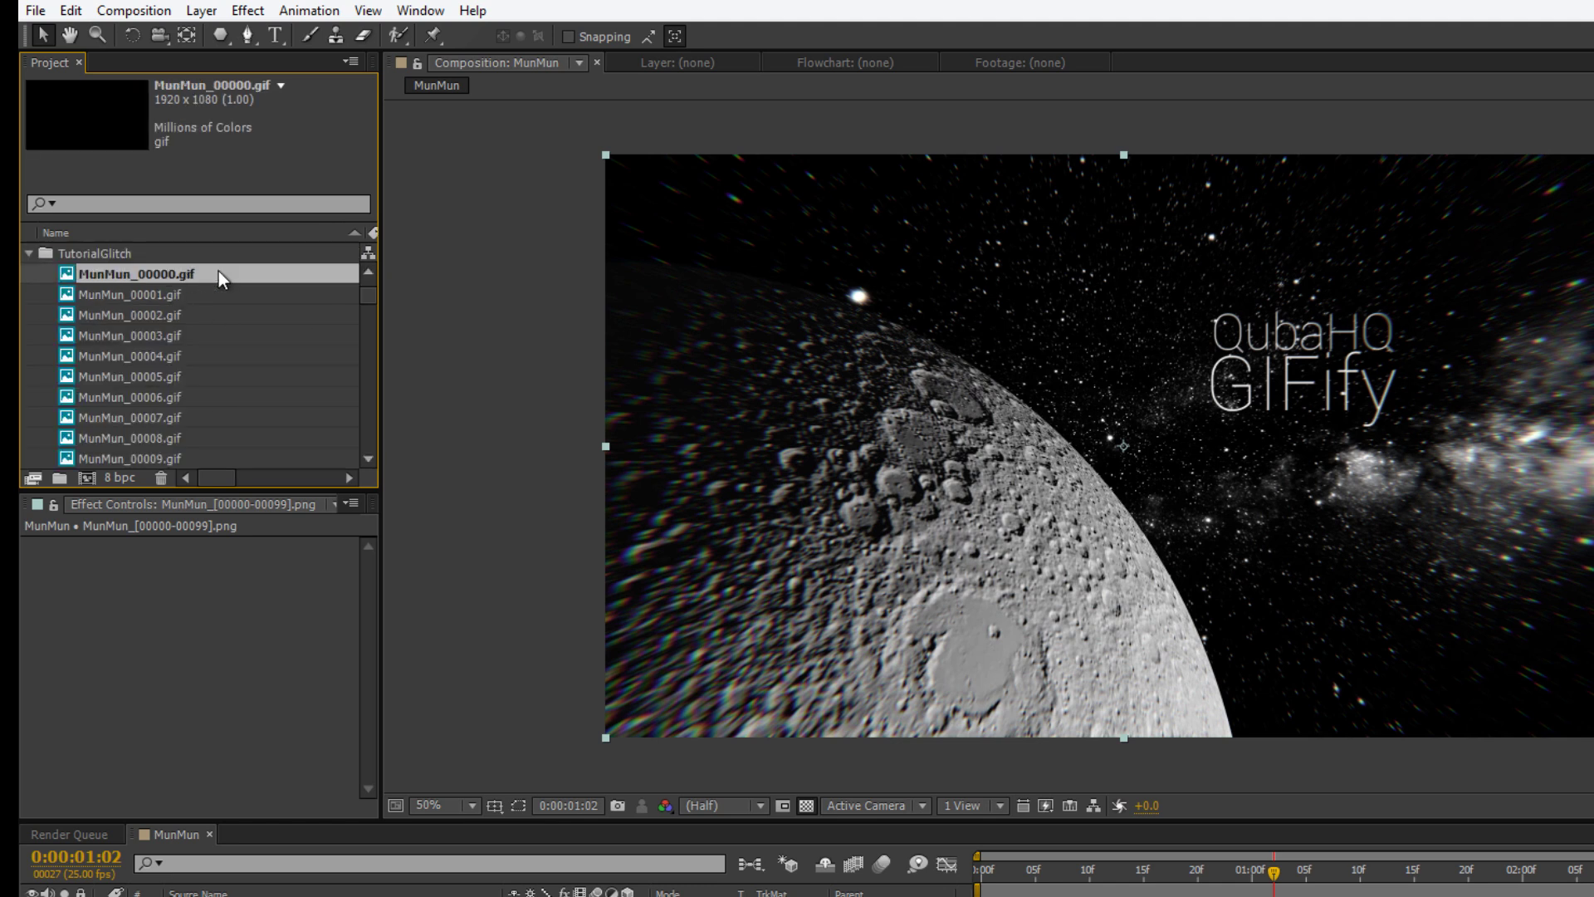
pyautogui.moveTo(370, 297); pyautogui.dragTo(360, 453)
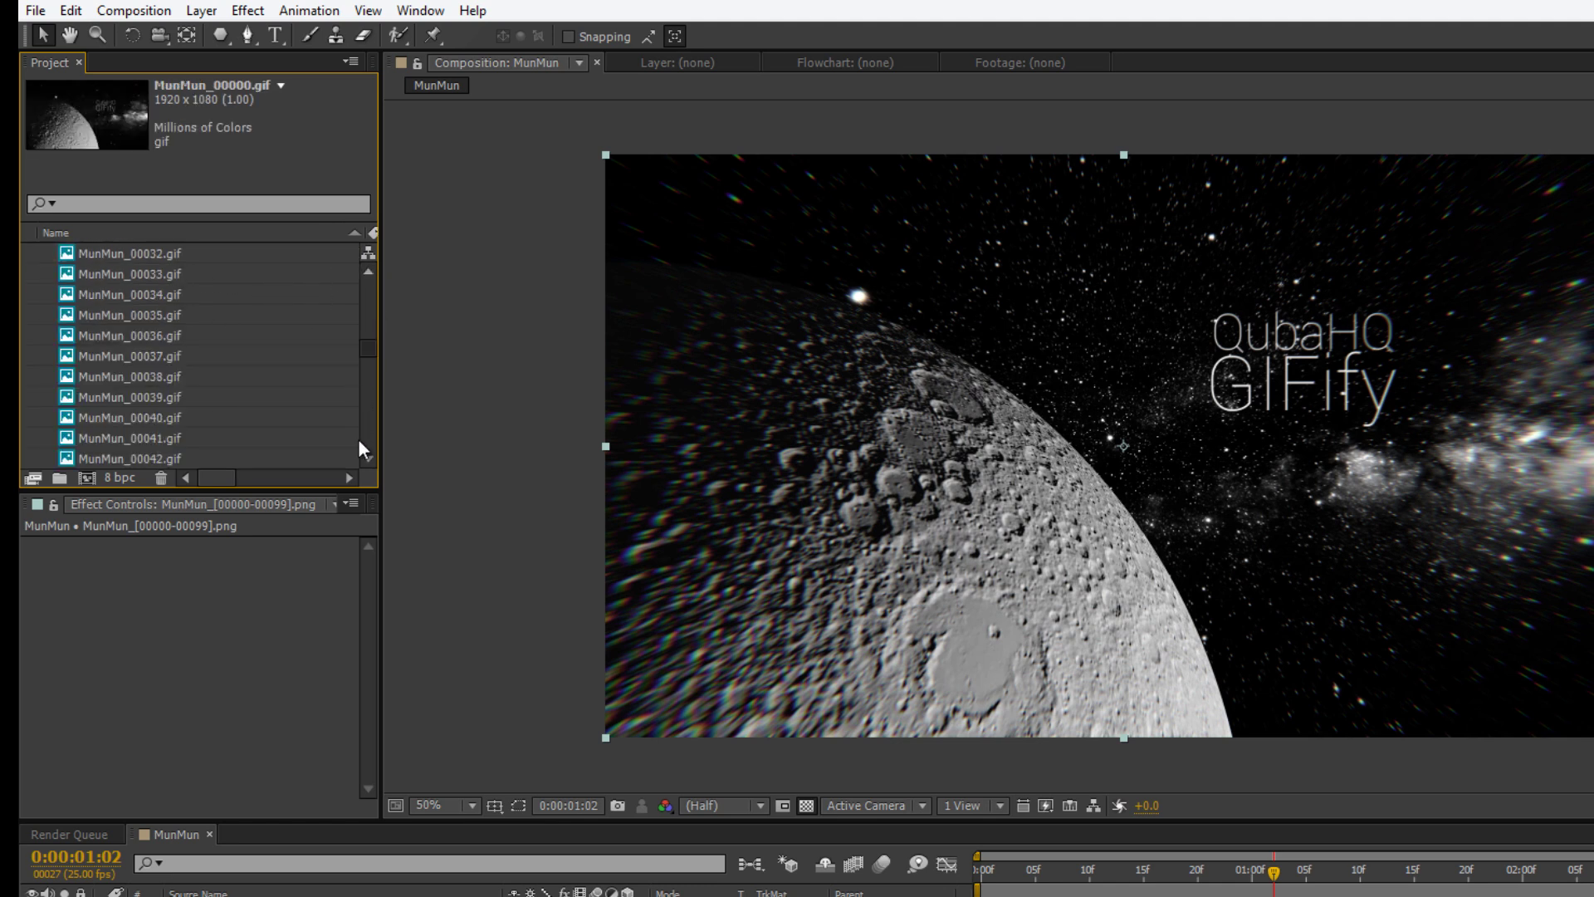
pyautogui.keyDown('shift'); pyautogui.click(126, 455); pyautogui.keyUp('shift')
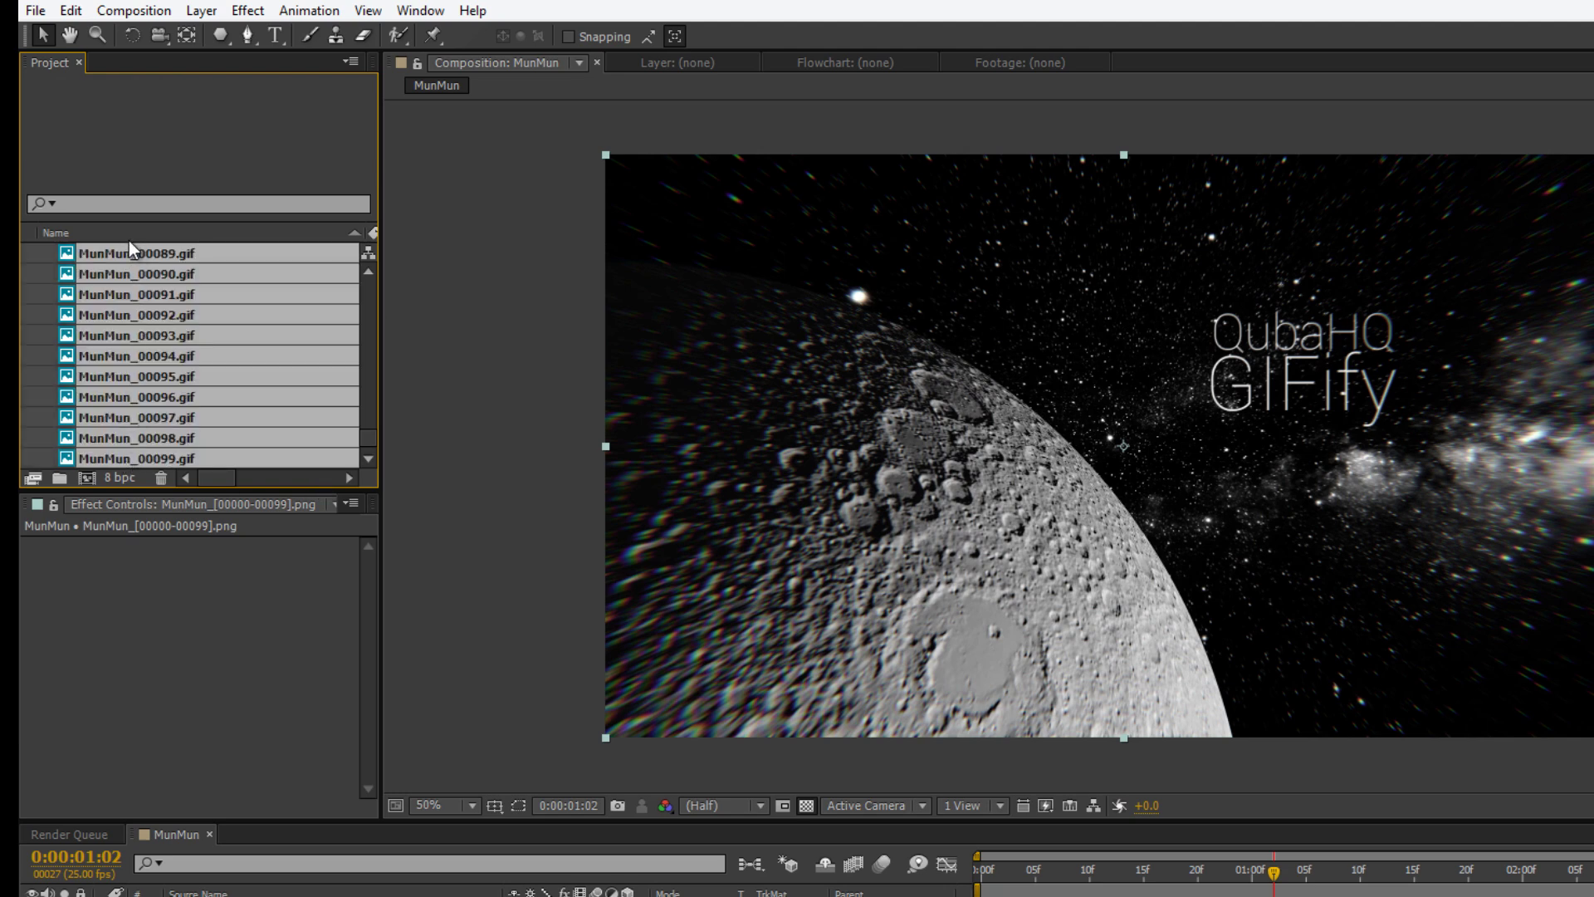
pyautogui.moveTo(126, 253); pyautogui.dragTo(276, 896)
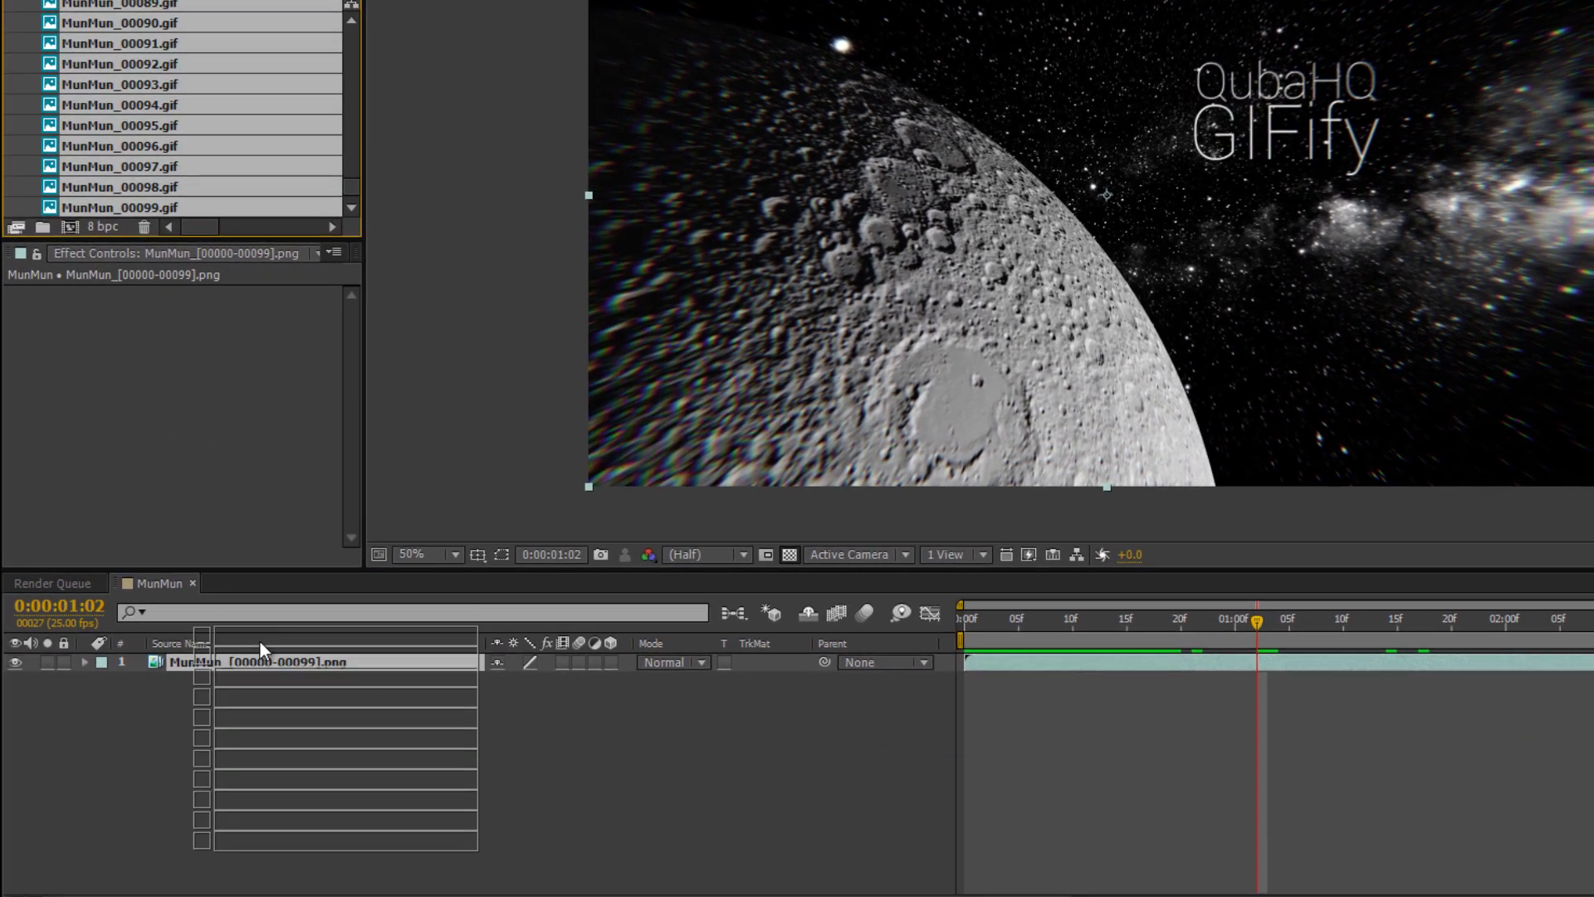
pyautogui.moveTo(260, 650); pyautogui.dragTo(299, 635)
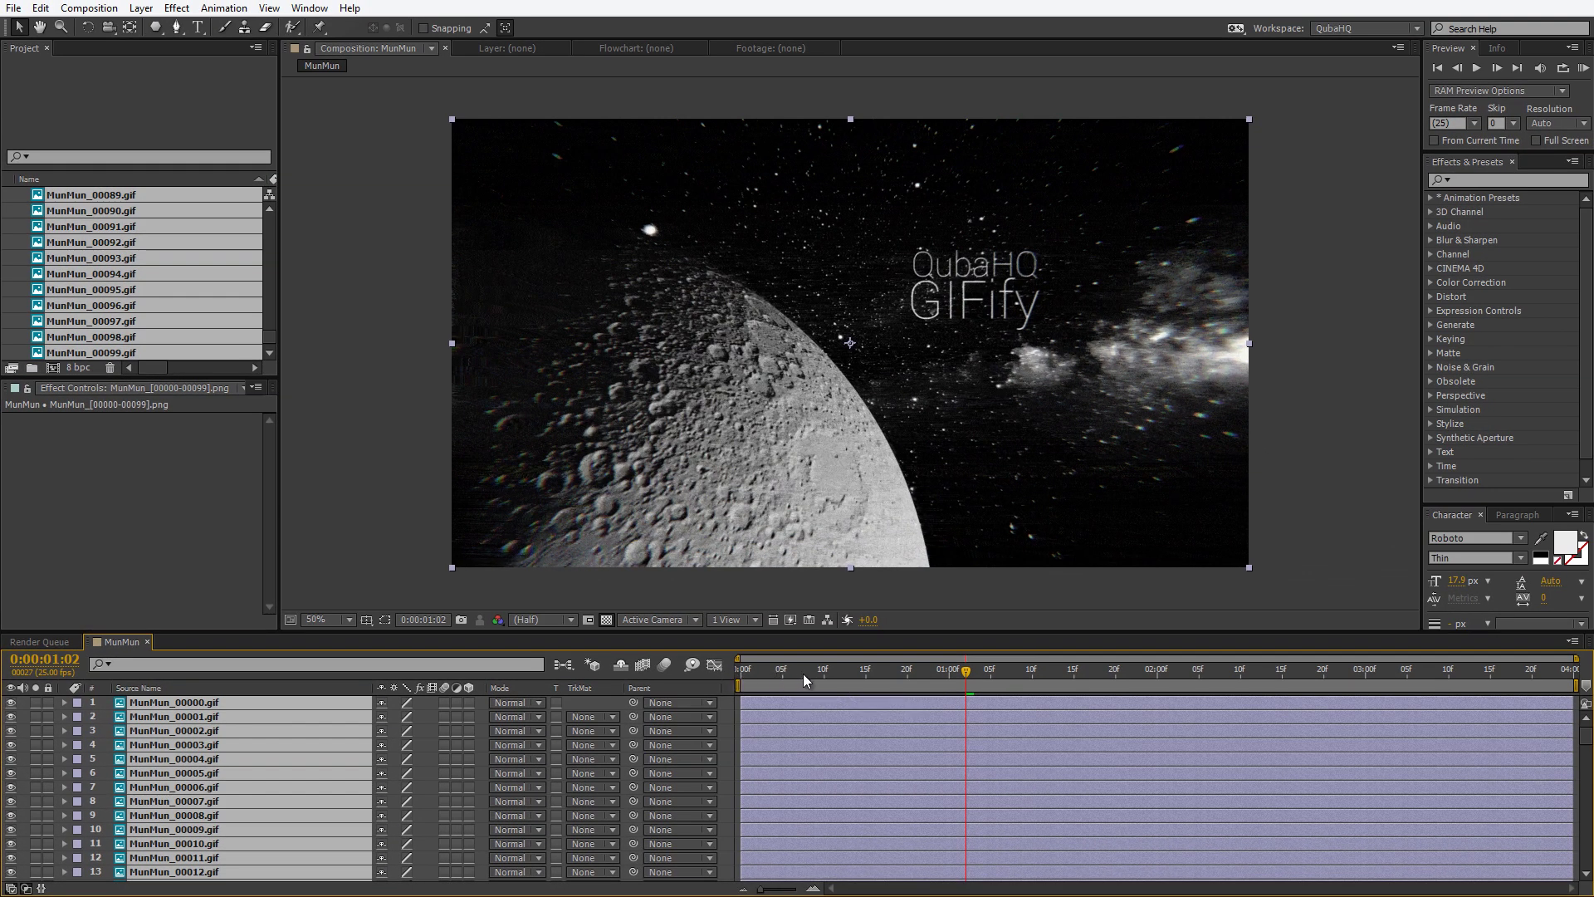
# Trim every GIF layer to one frame at time 0 and call up Keyframe Assistant > Sequence Layers.
pyautogui.moveTo(803, 674); pyautogui.dragTo(680, 674)
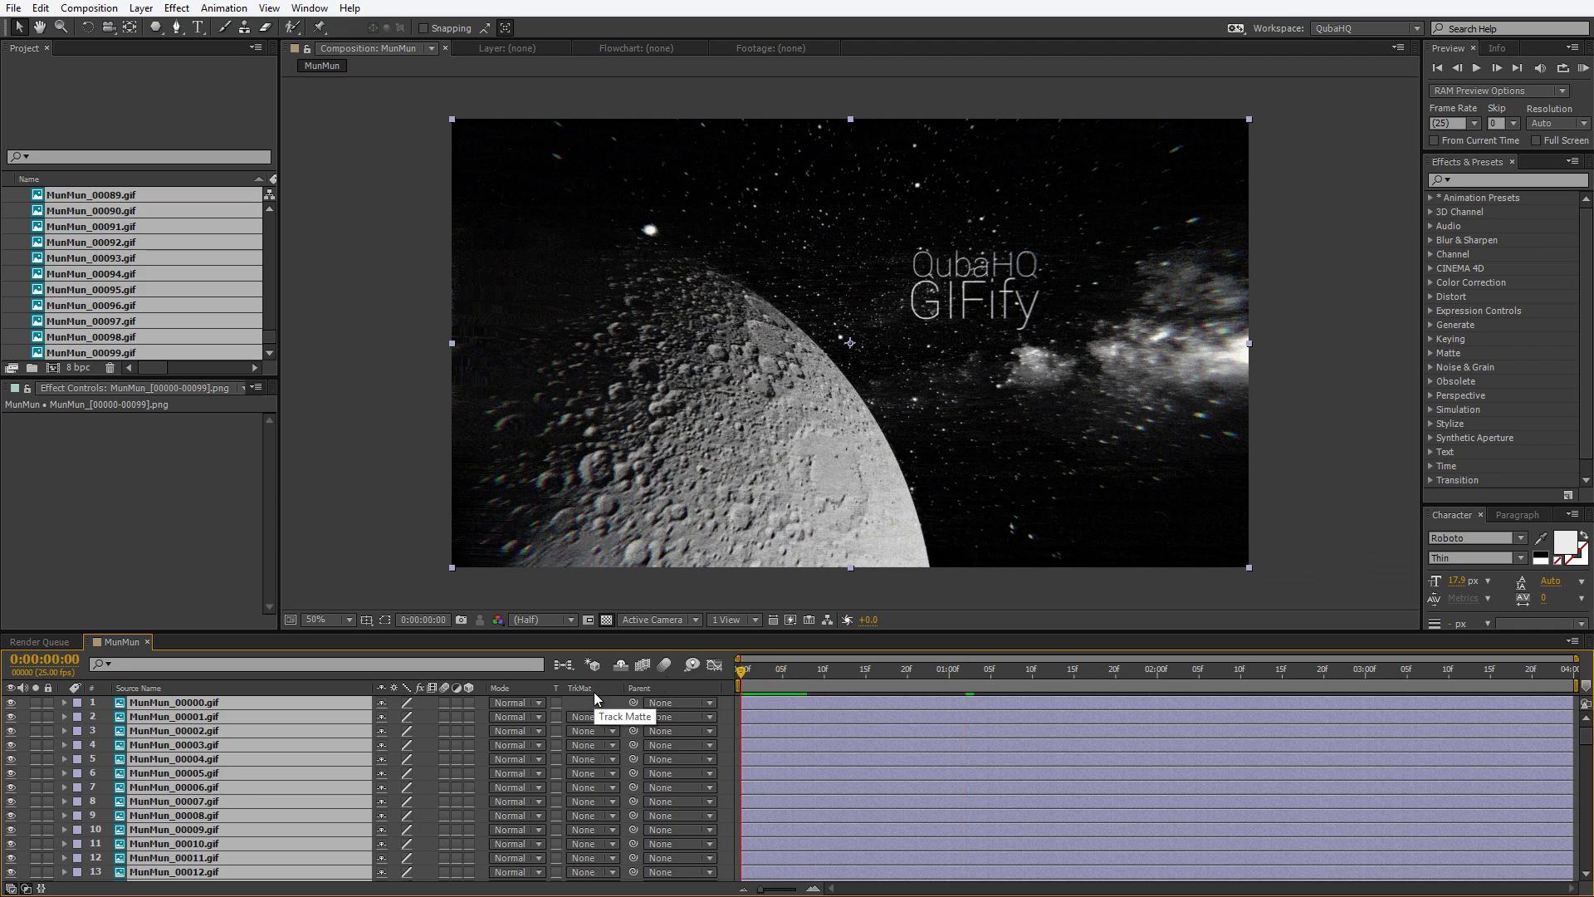
pyautogui.hotkey('alt', ']')
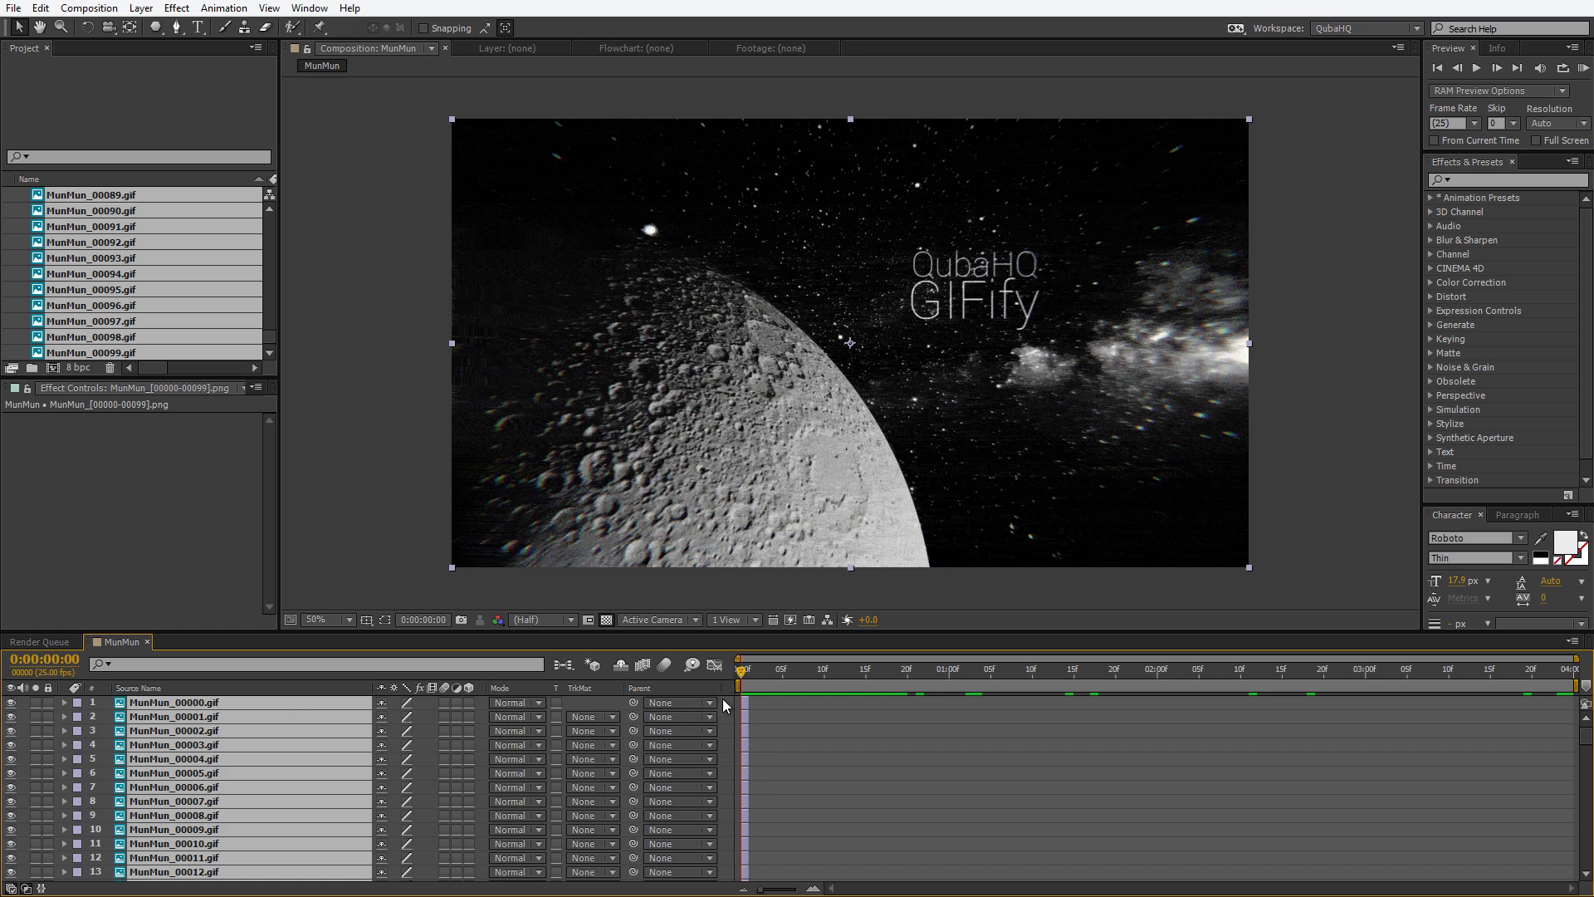
pyautogui.rightClick(211, 701)
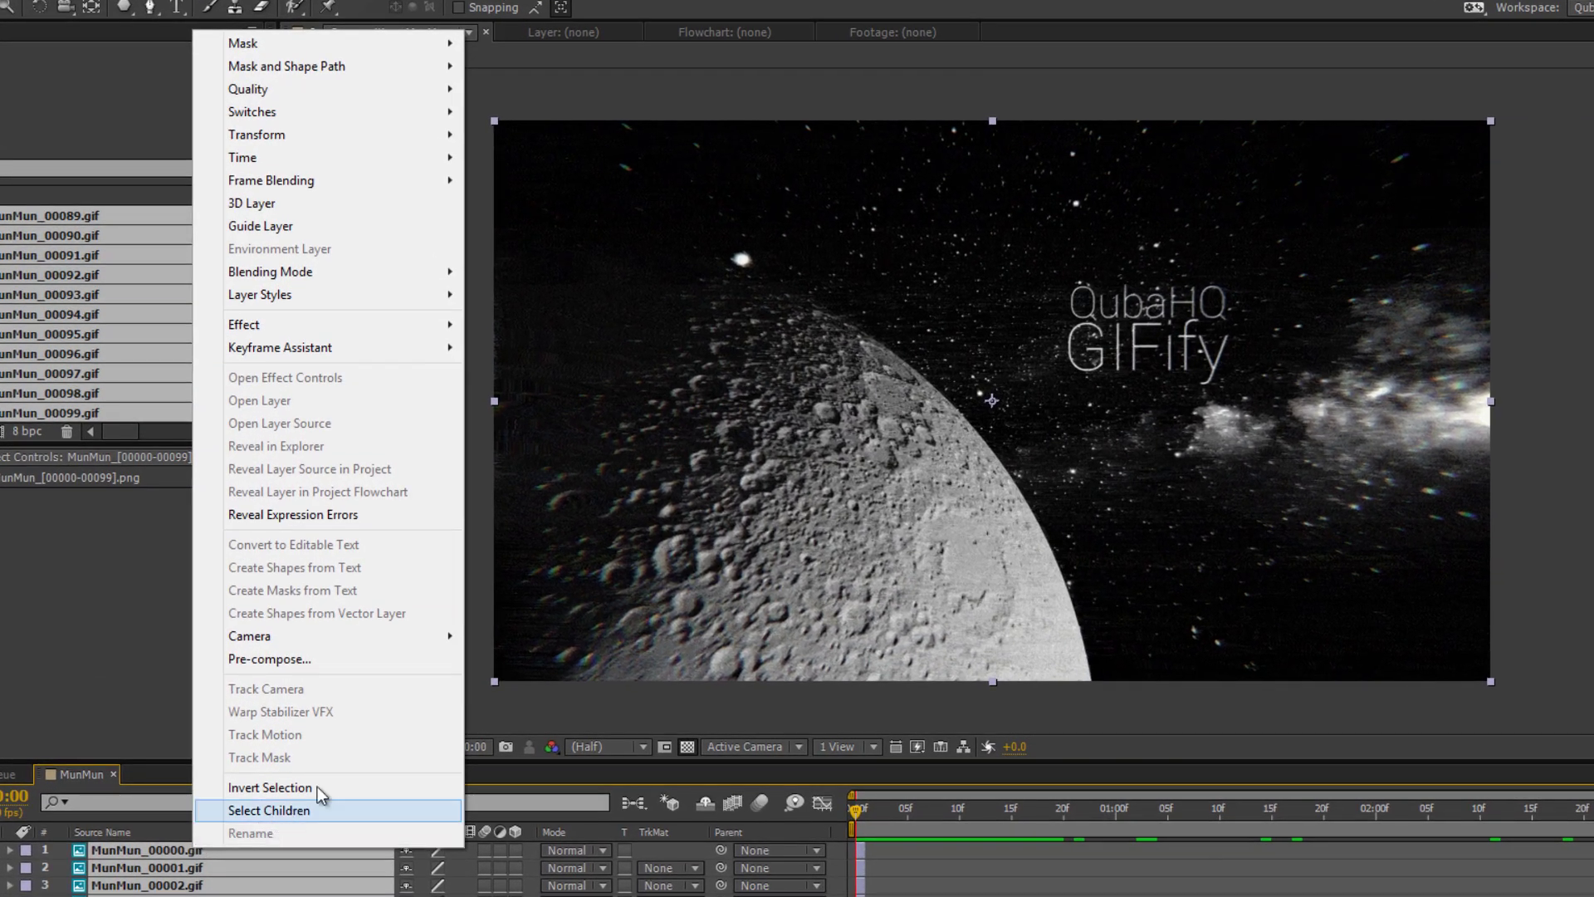
pyautogui.moveTo(346, 351)
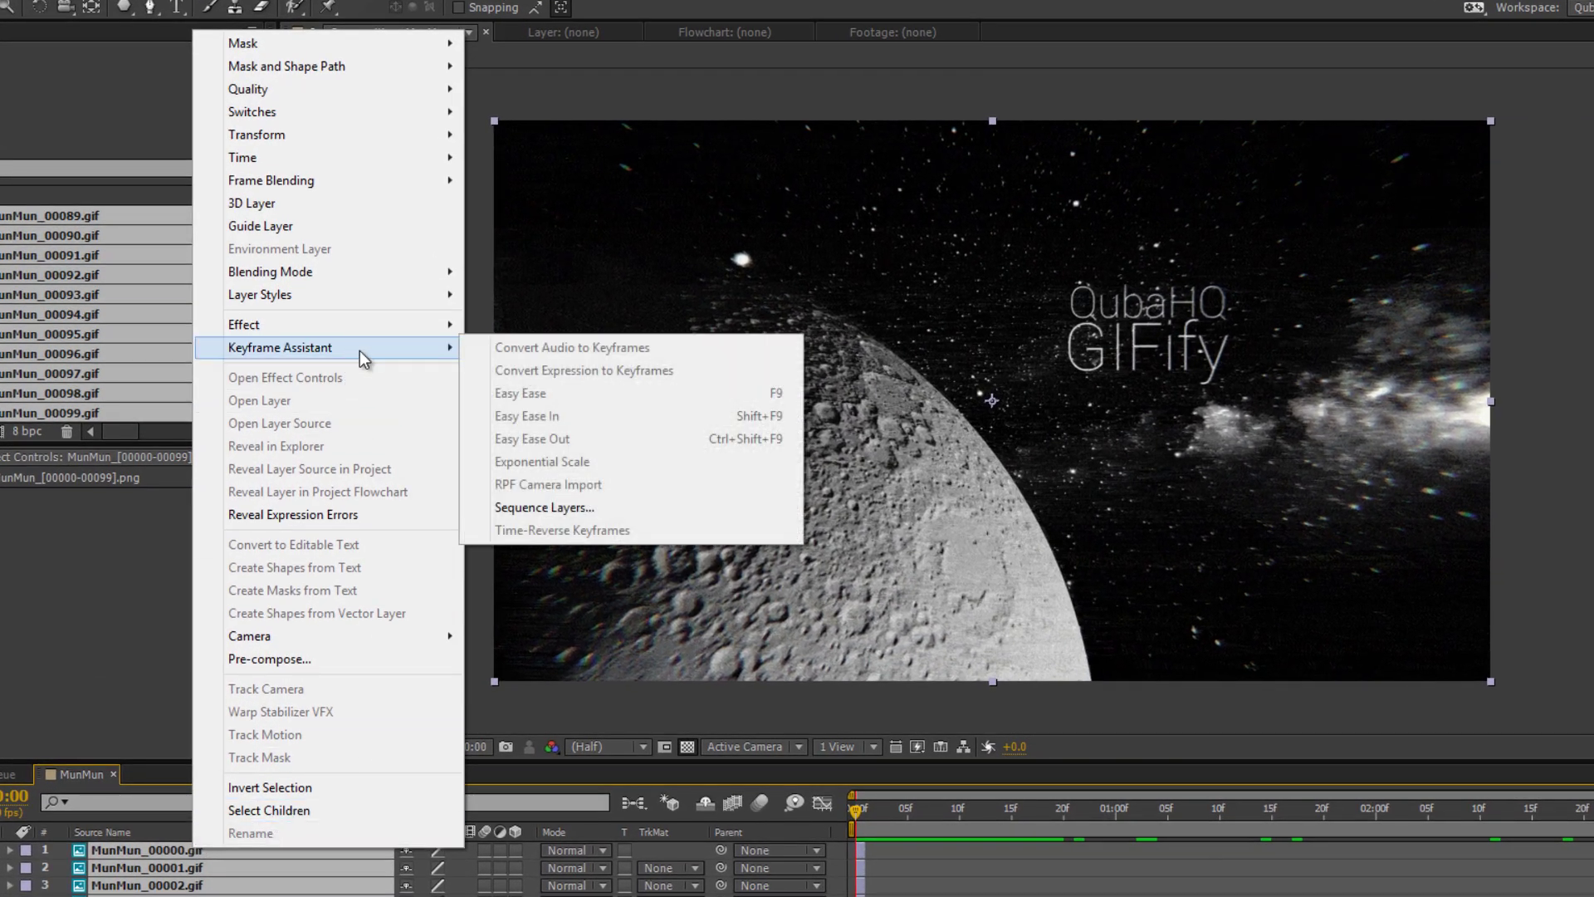
pyautogui.click(565, 507)
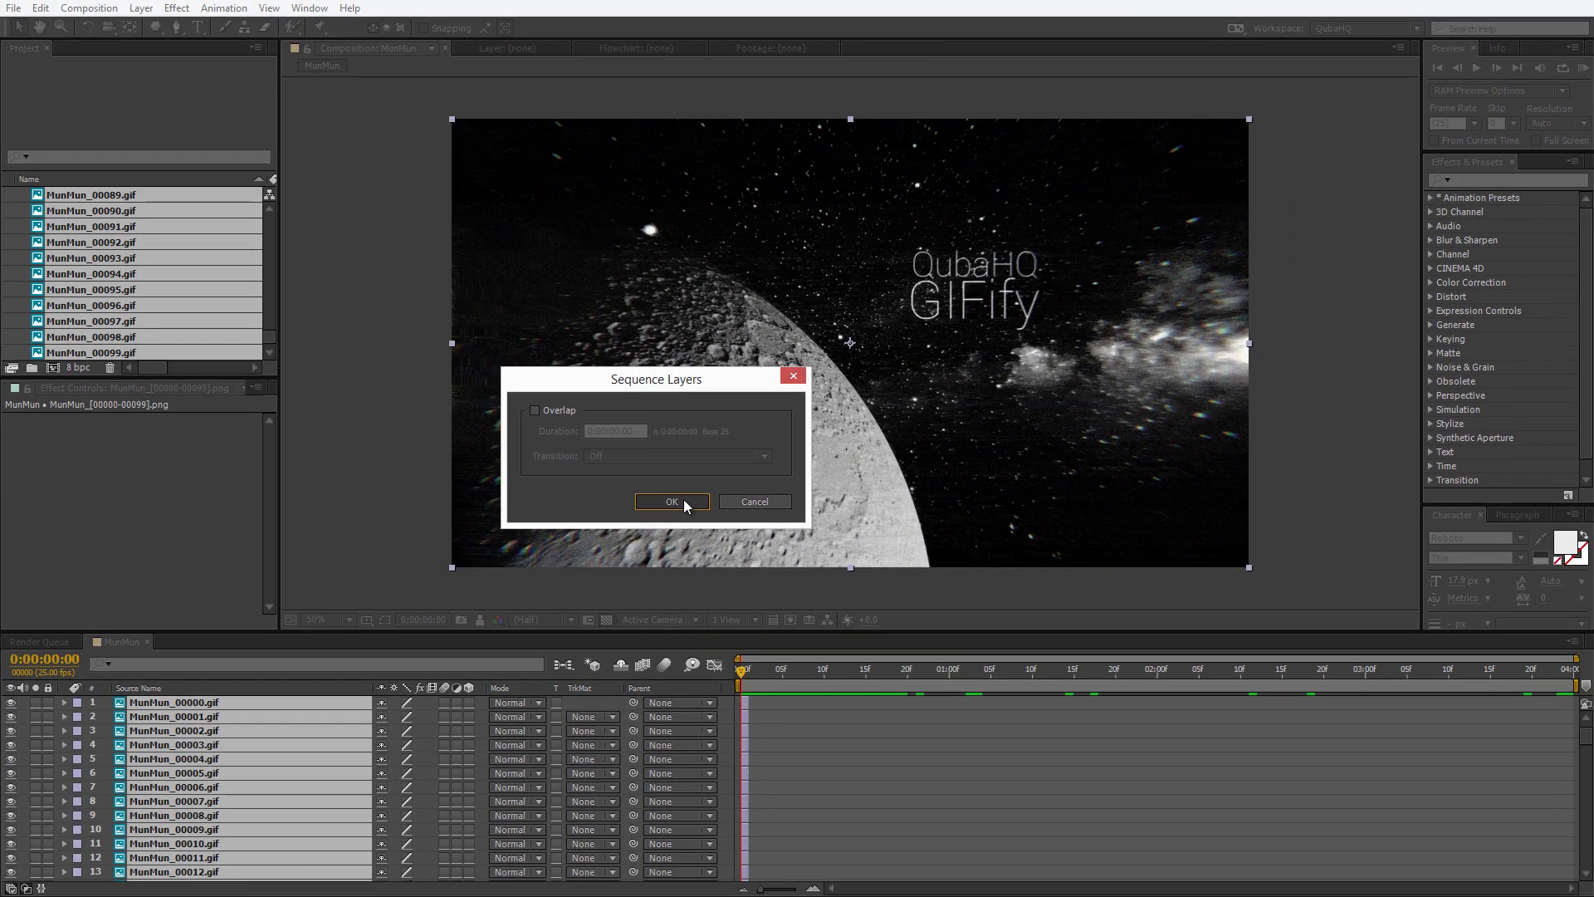
# Sequence the GIF layers one after another with Overlap left off.
pyautogui.click(781, 597)
pyautogui.scroll(-14, 892, 753)
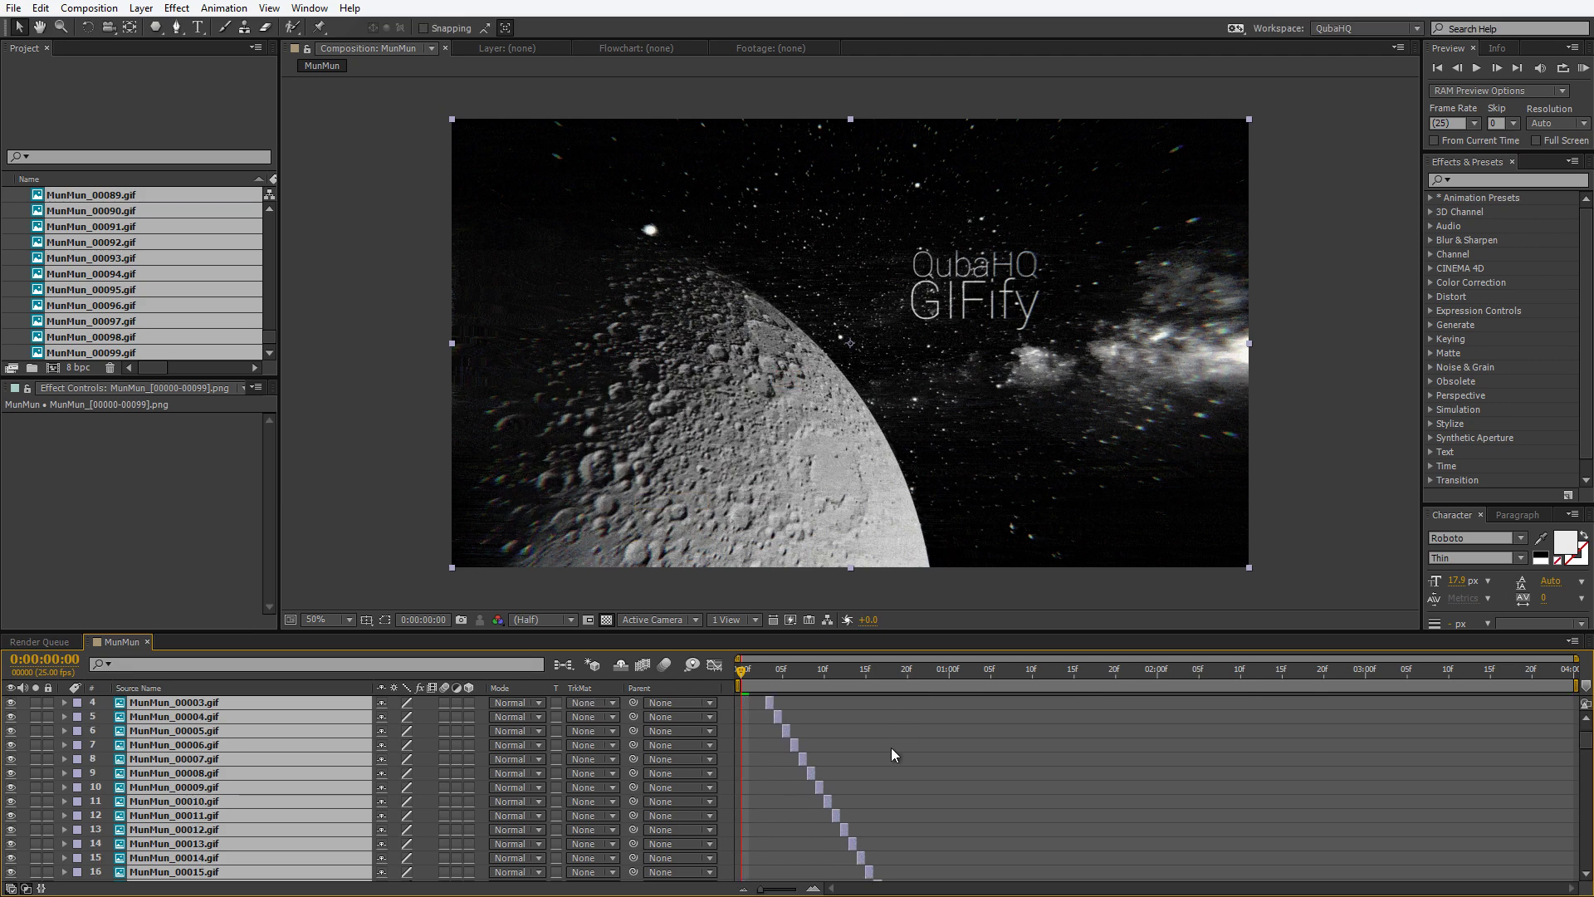
pyautogui.scroll(-15, 890, 752)
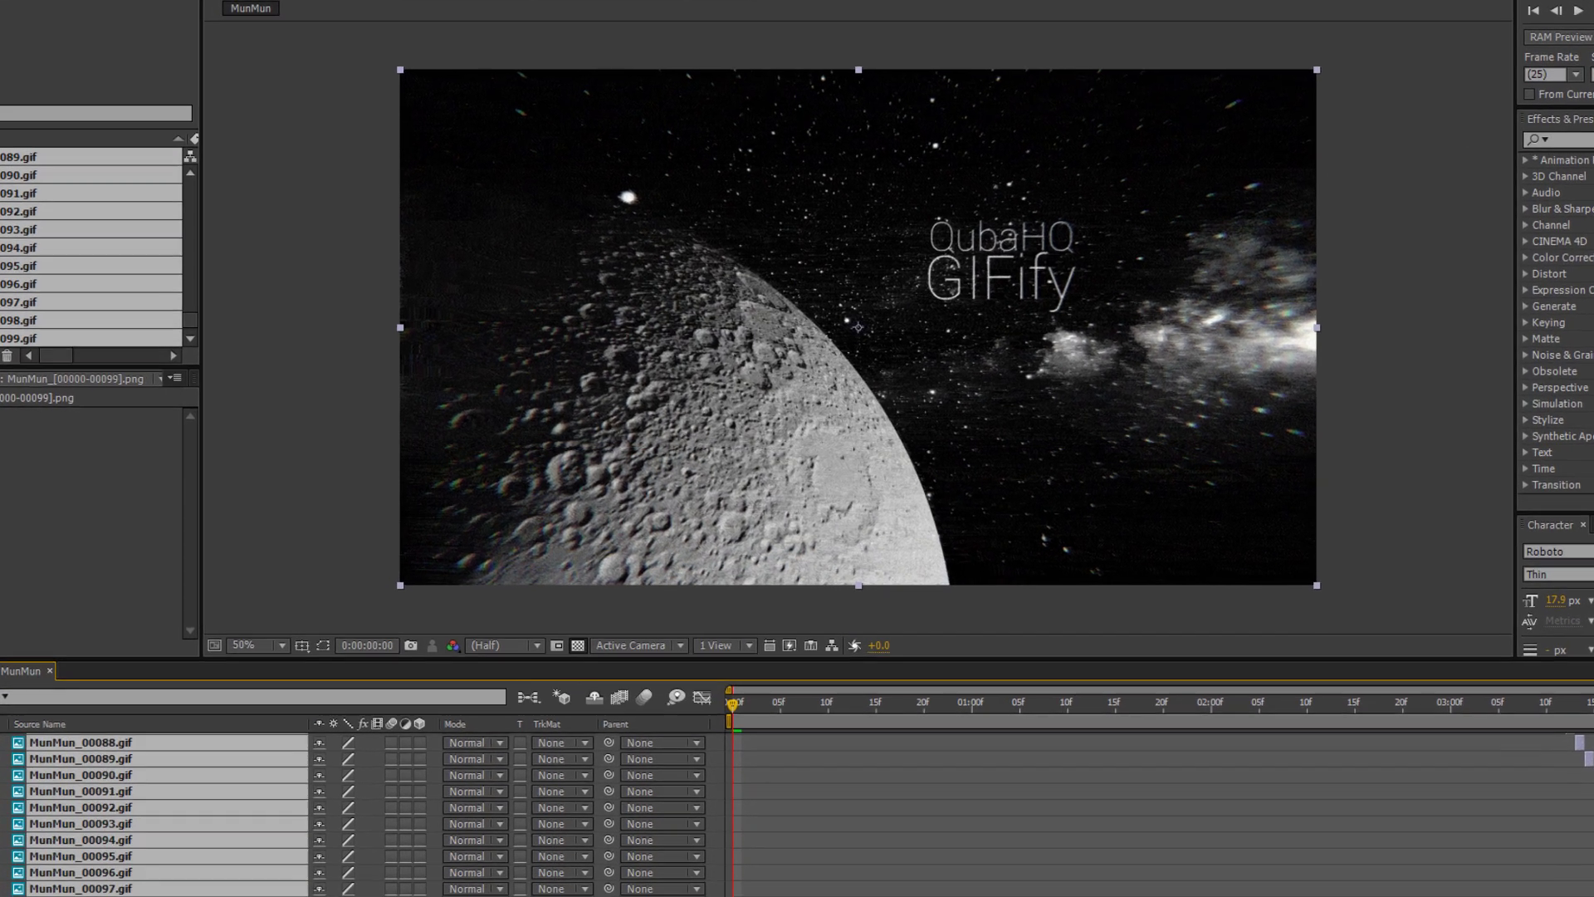
# Pre-compose the sequenced GIF layers into a comp named 'Glitched Footage'.
pyautogui.hotkey('ctrl', 'shift', 'c')
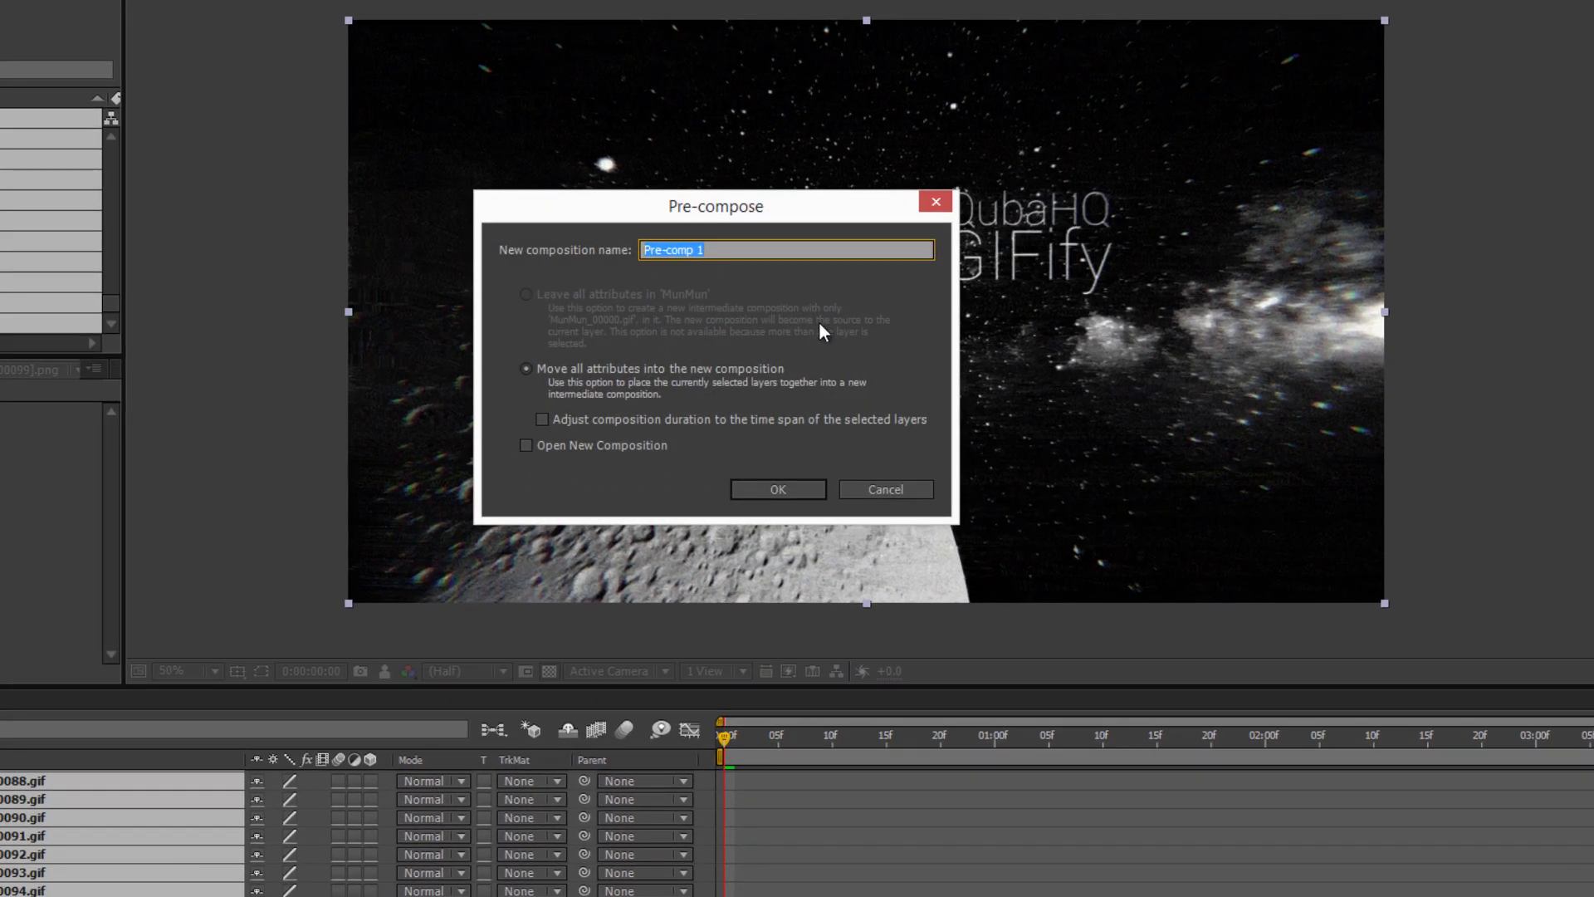
pyautogui.write('Glitched Footage')
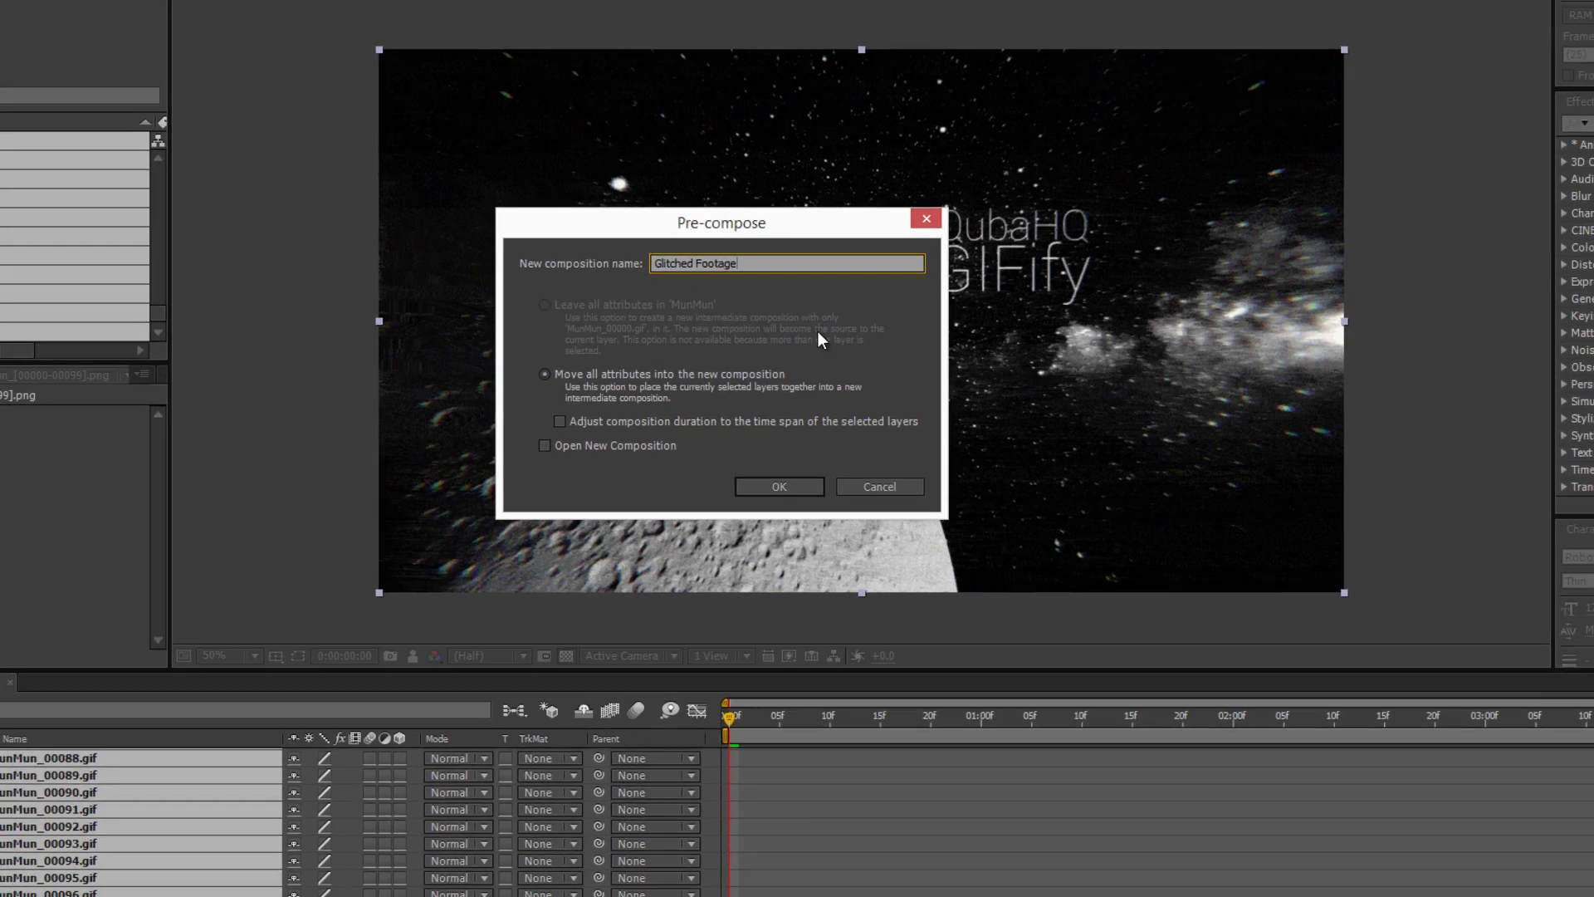
pyautogui.press('Return')
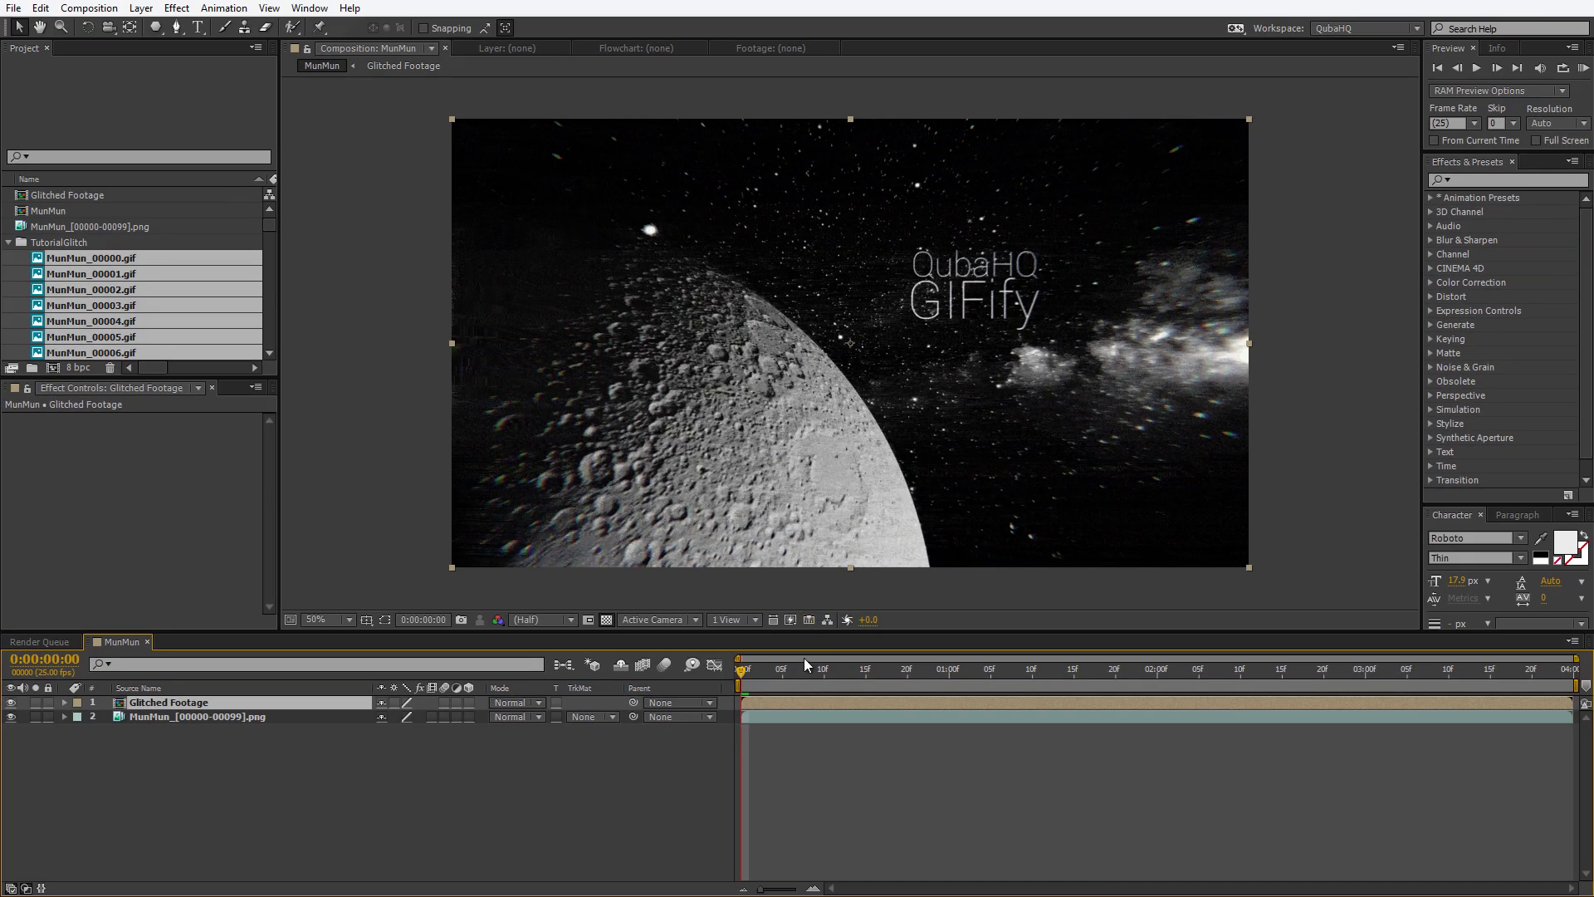
# Scrub to 0:00:01:03, enlarge the viewer, and zoom to 200% on the GIFify title.
pyautogui.moveTo(819, 664); pyautogui.dragTo(974, 671)
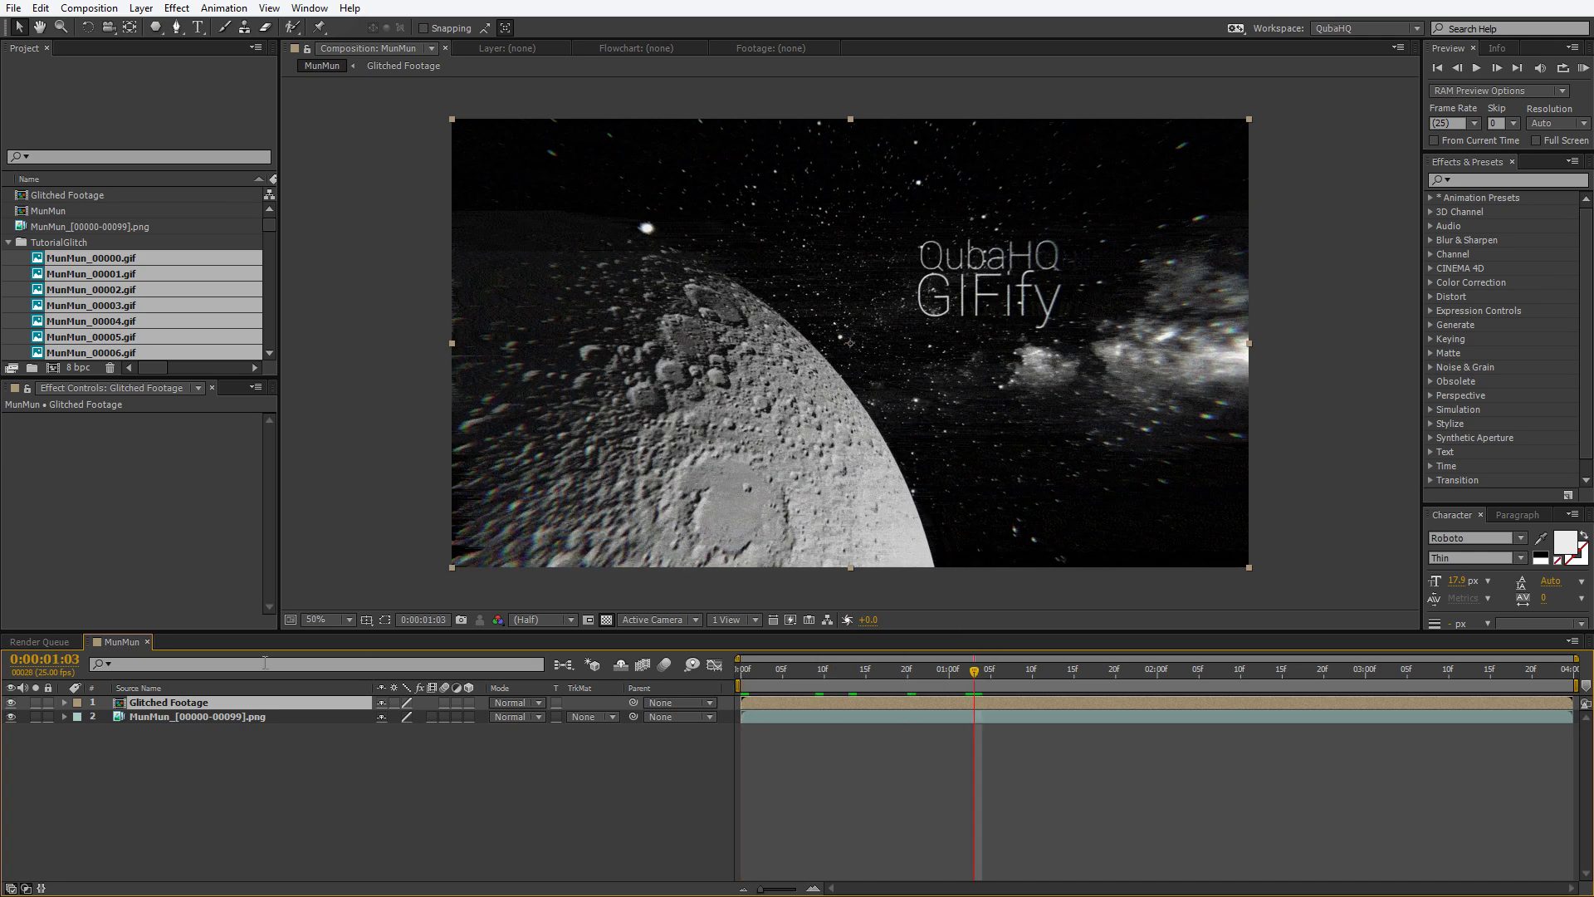
pyautogui.moveTo(297, 630); pyautogui.dragTo(297, 724)
pyautogui.scroll(2, 852, 425)
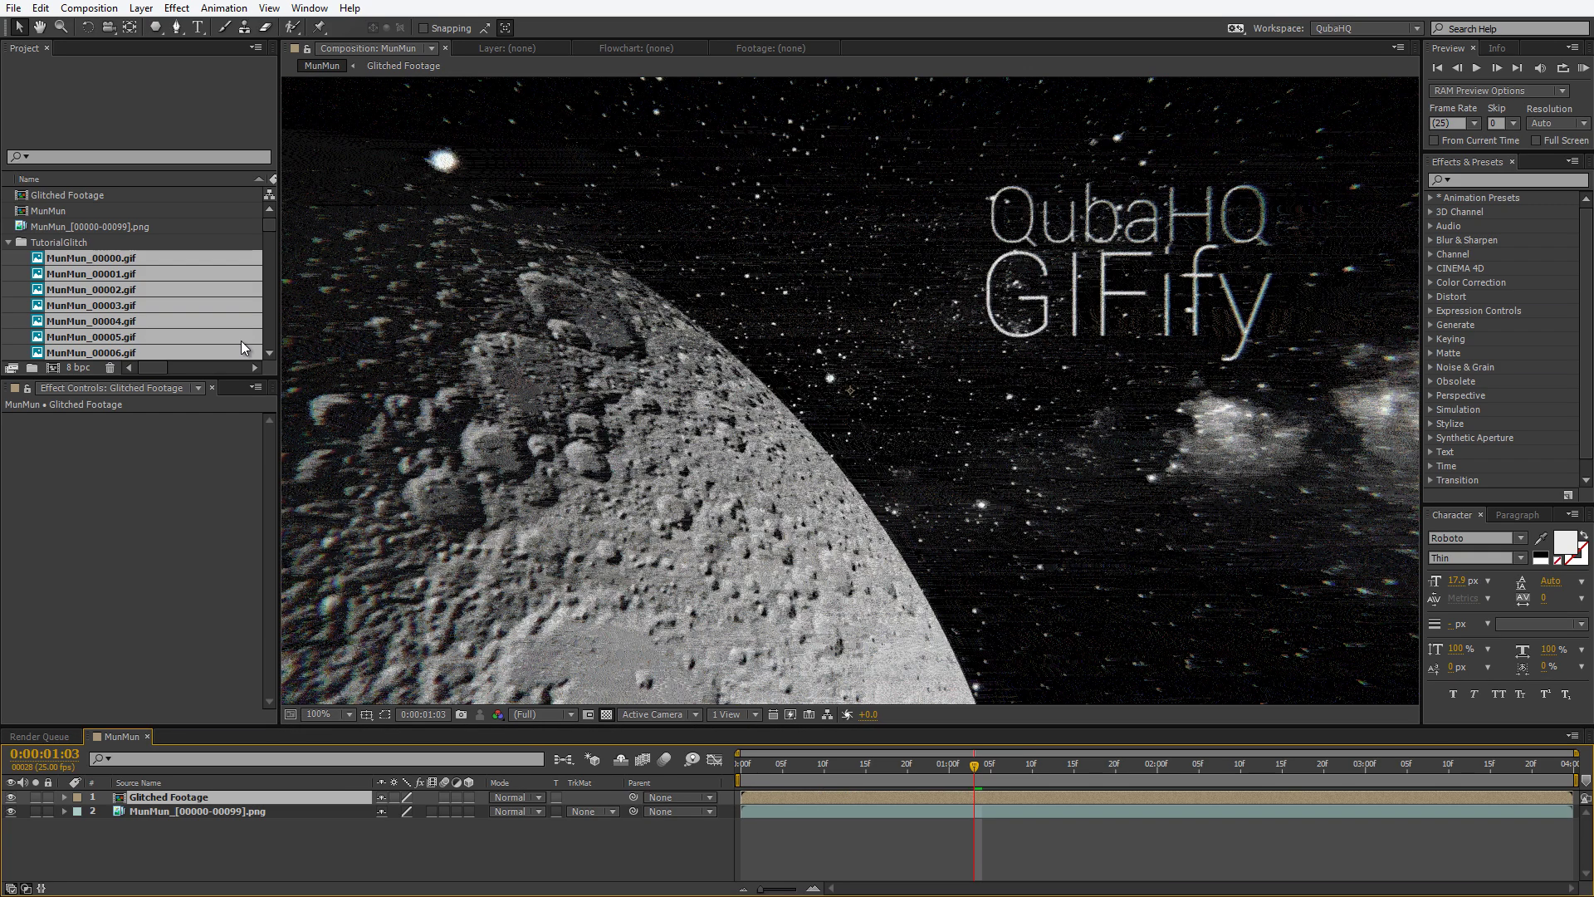
pyautogui.moveTo(278, 337); pyautogui.dragTo(149, 340)
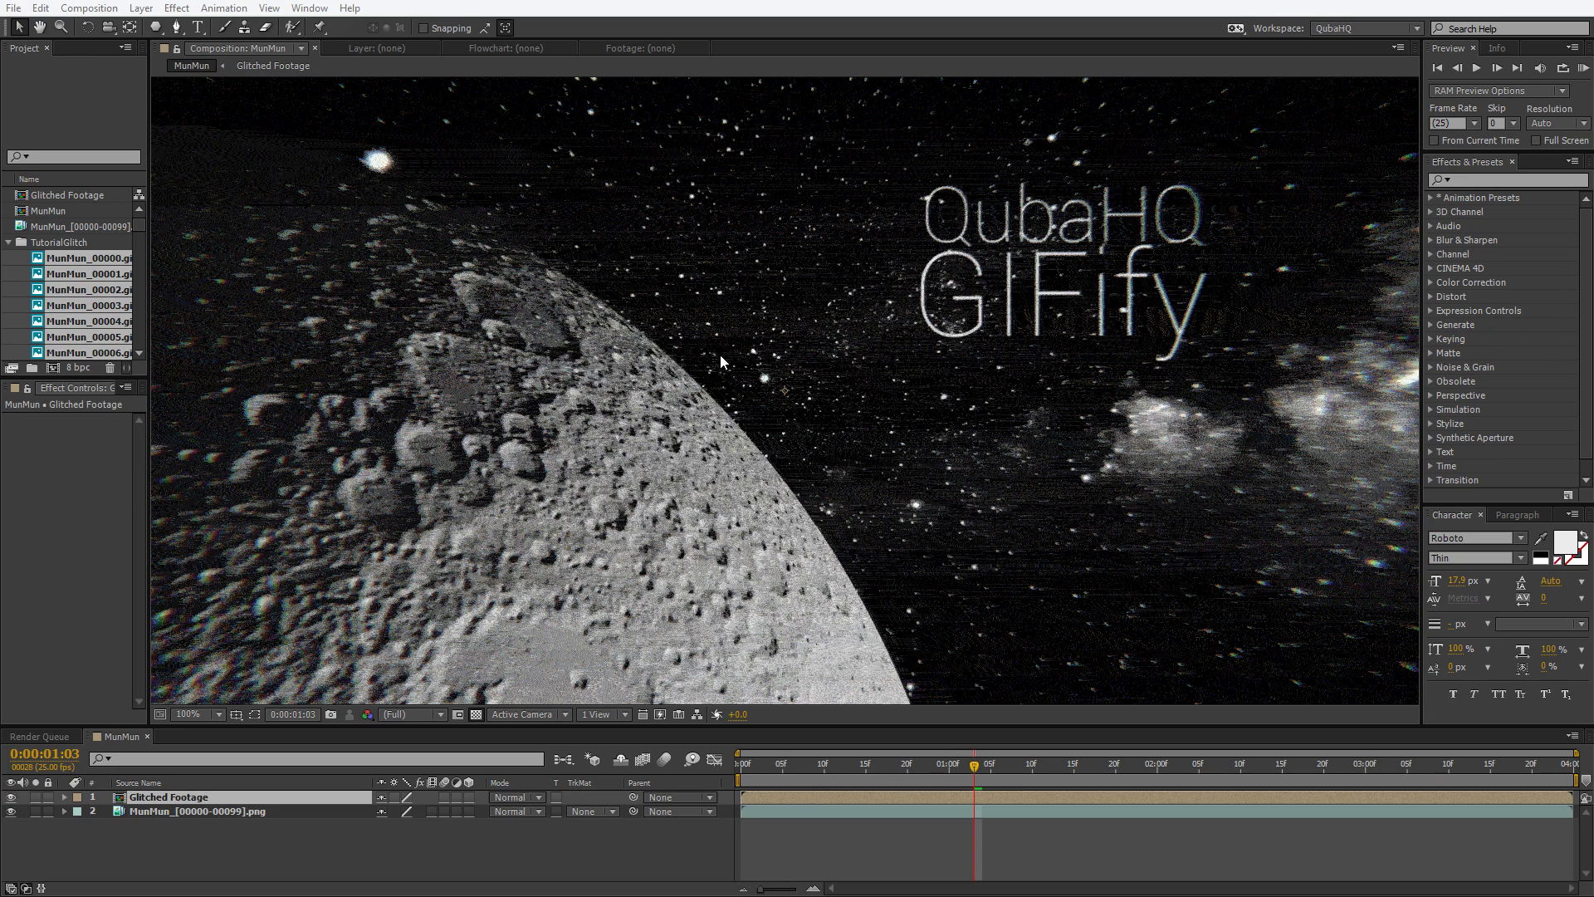
pyautogui.scroll(2, 729, 332)
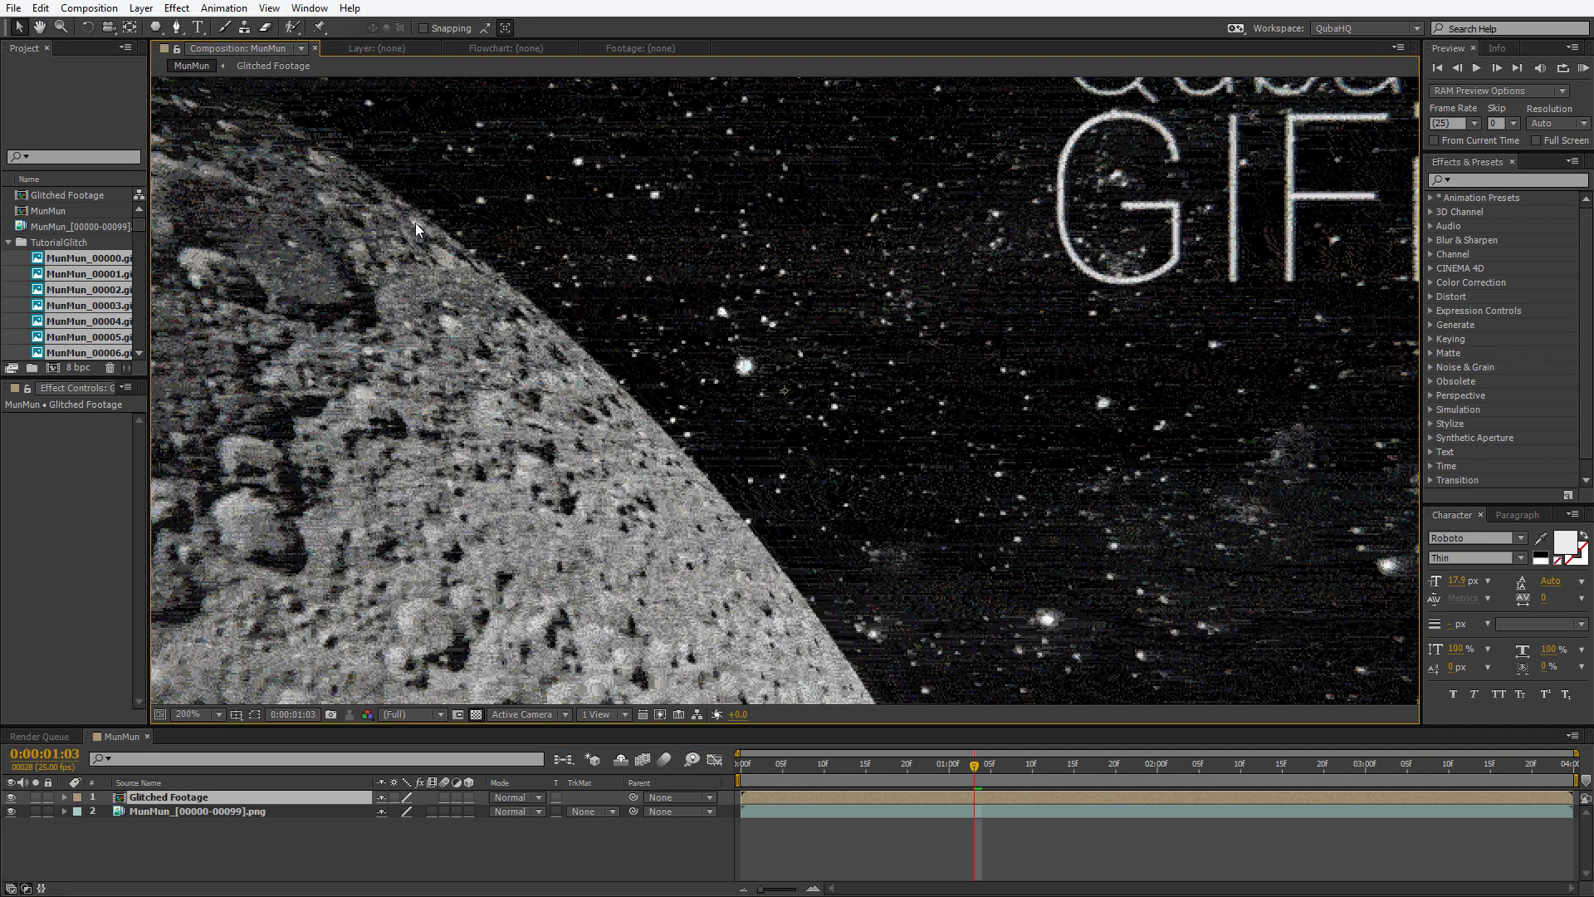
pyautogui.moveTo(406, 218); pyautogui.dragTo(347, 179)
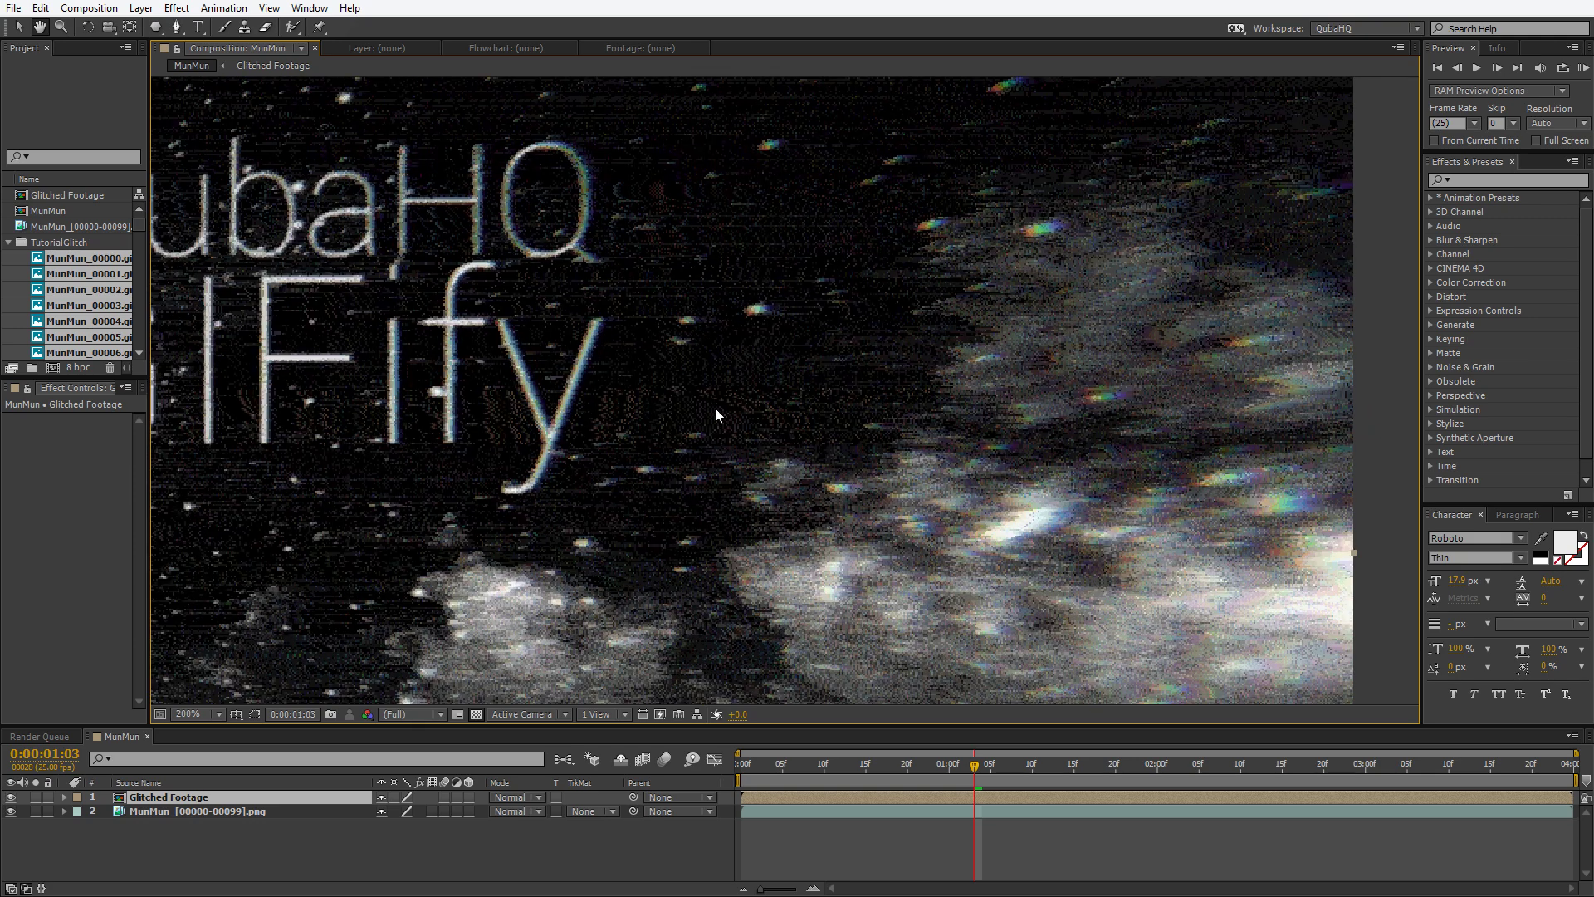
# Compare Glitched Footage on and off, then set its blend mode to Difference and recentre the frame.
pyautogui.click(12, 797)
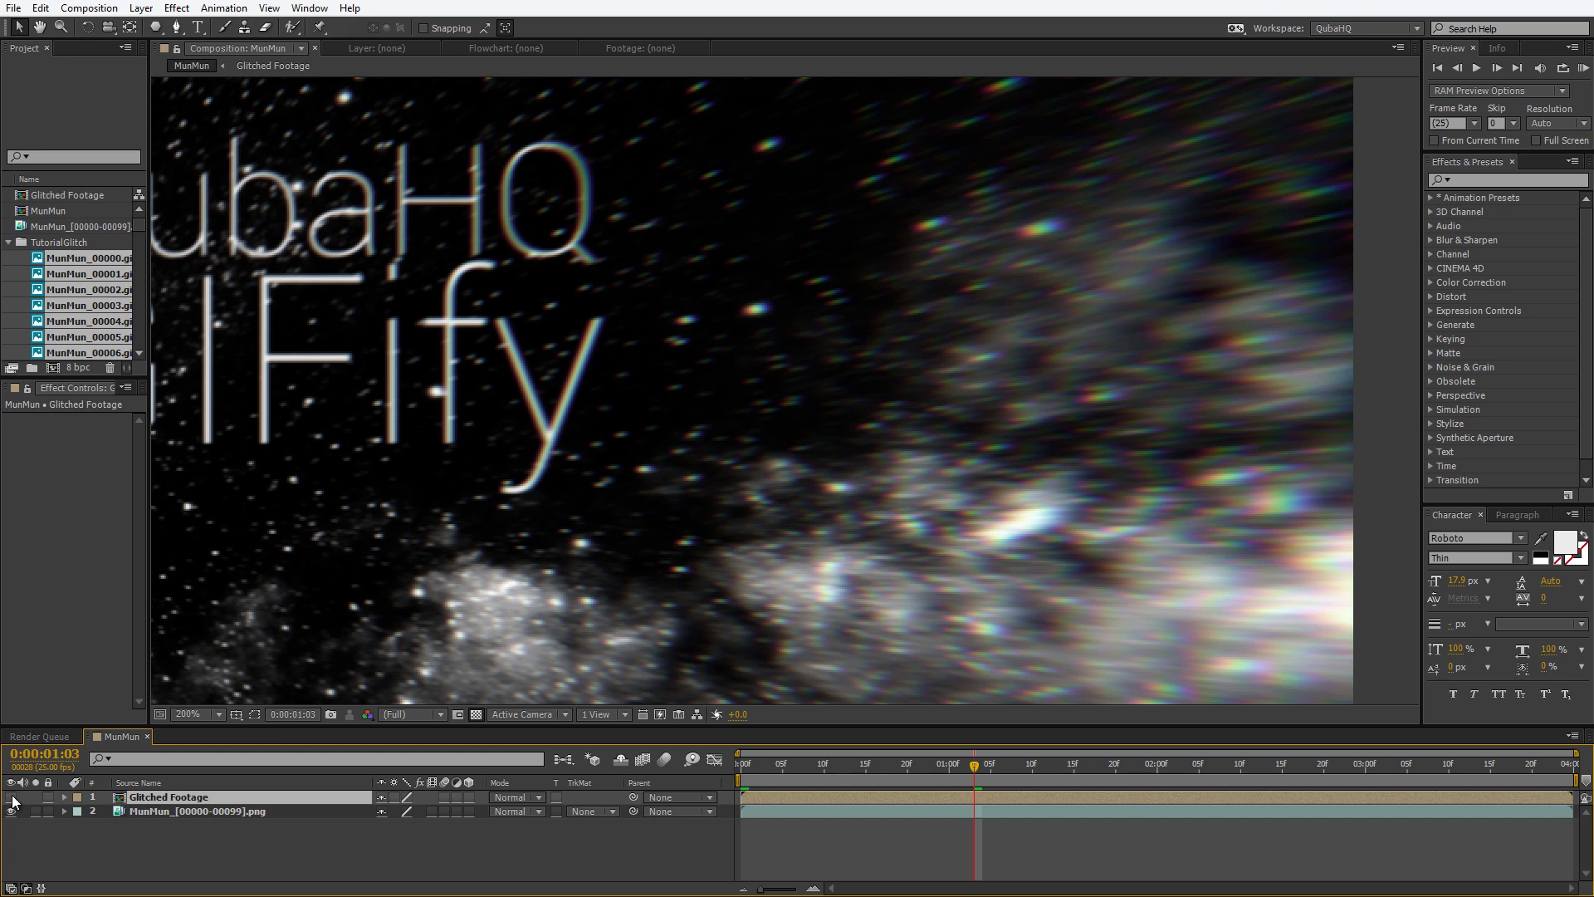
pyautogui.click(12, 797)
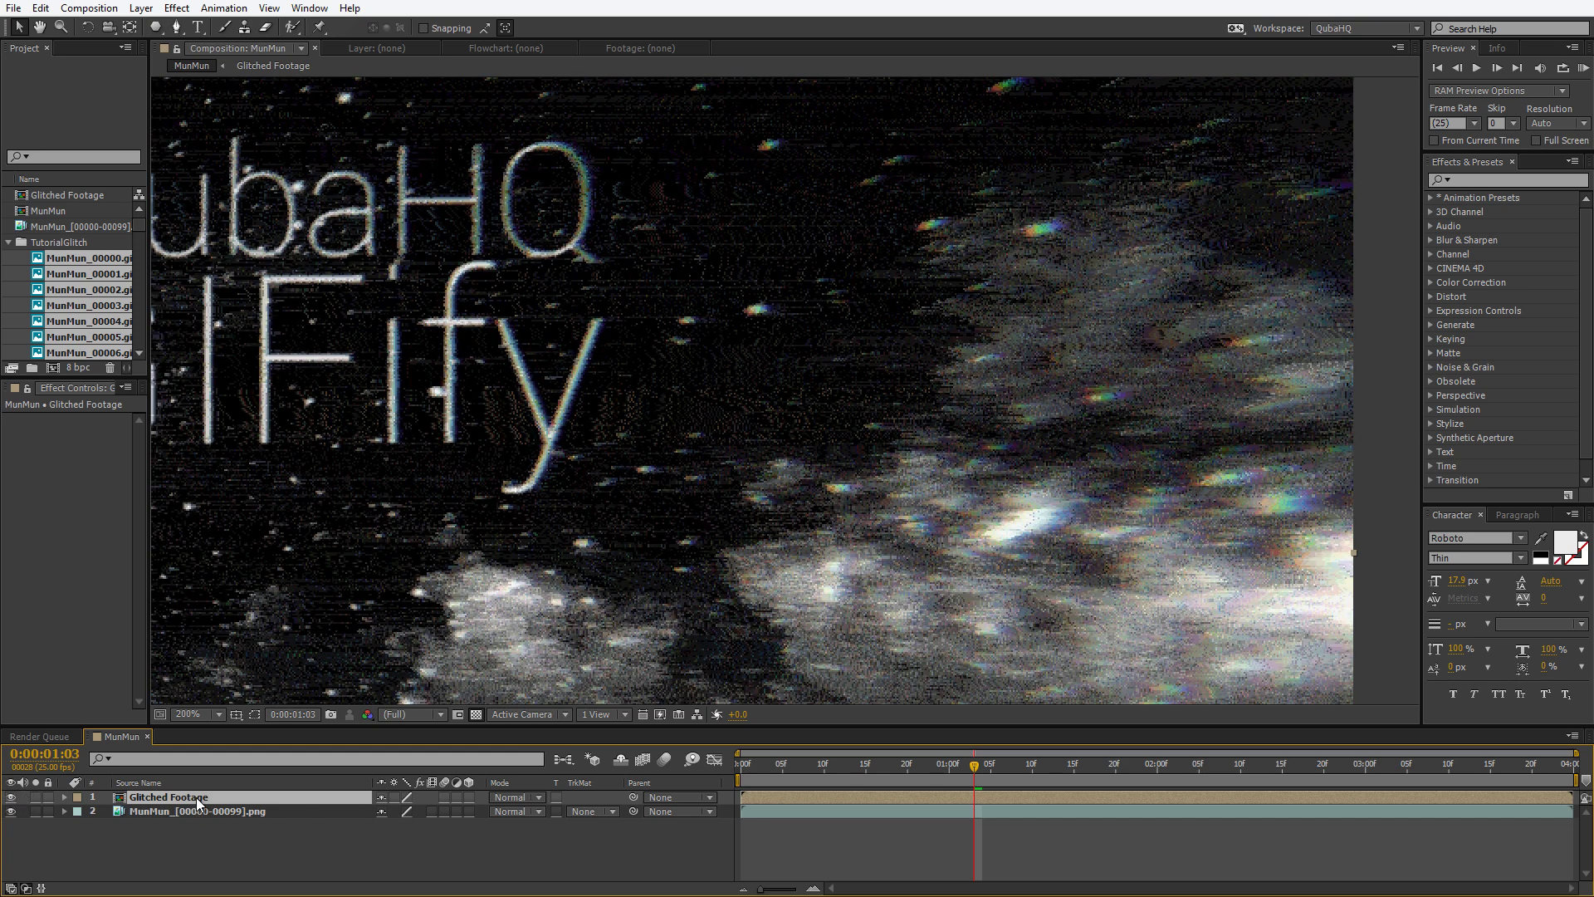
pyautogui.click(539, 797)
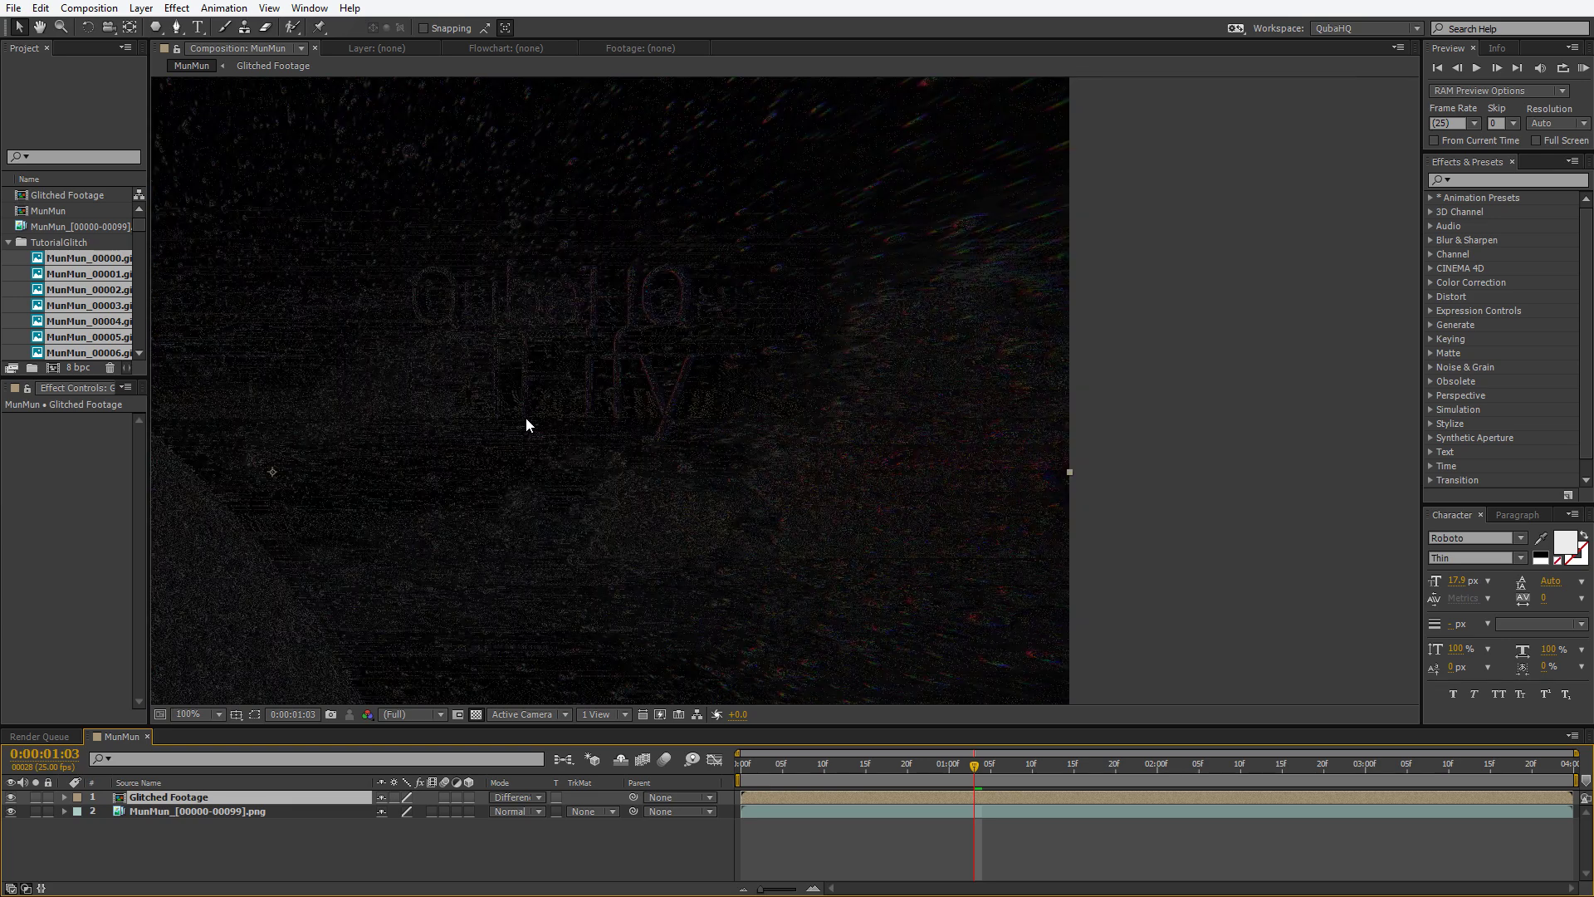
pyautogui.press('h')
pyautogui.moveTo(517, 445); pyautogui.dragTo(1112, 390)
# In Composition Settings, change the comp name from MunMun to MunMun_GlitchOnly.
pyautogui.press('v')
pyautogui.rightClick(118, 735)
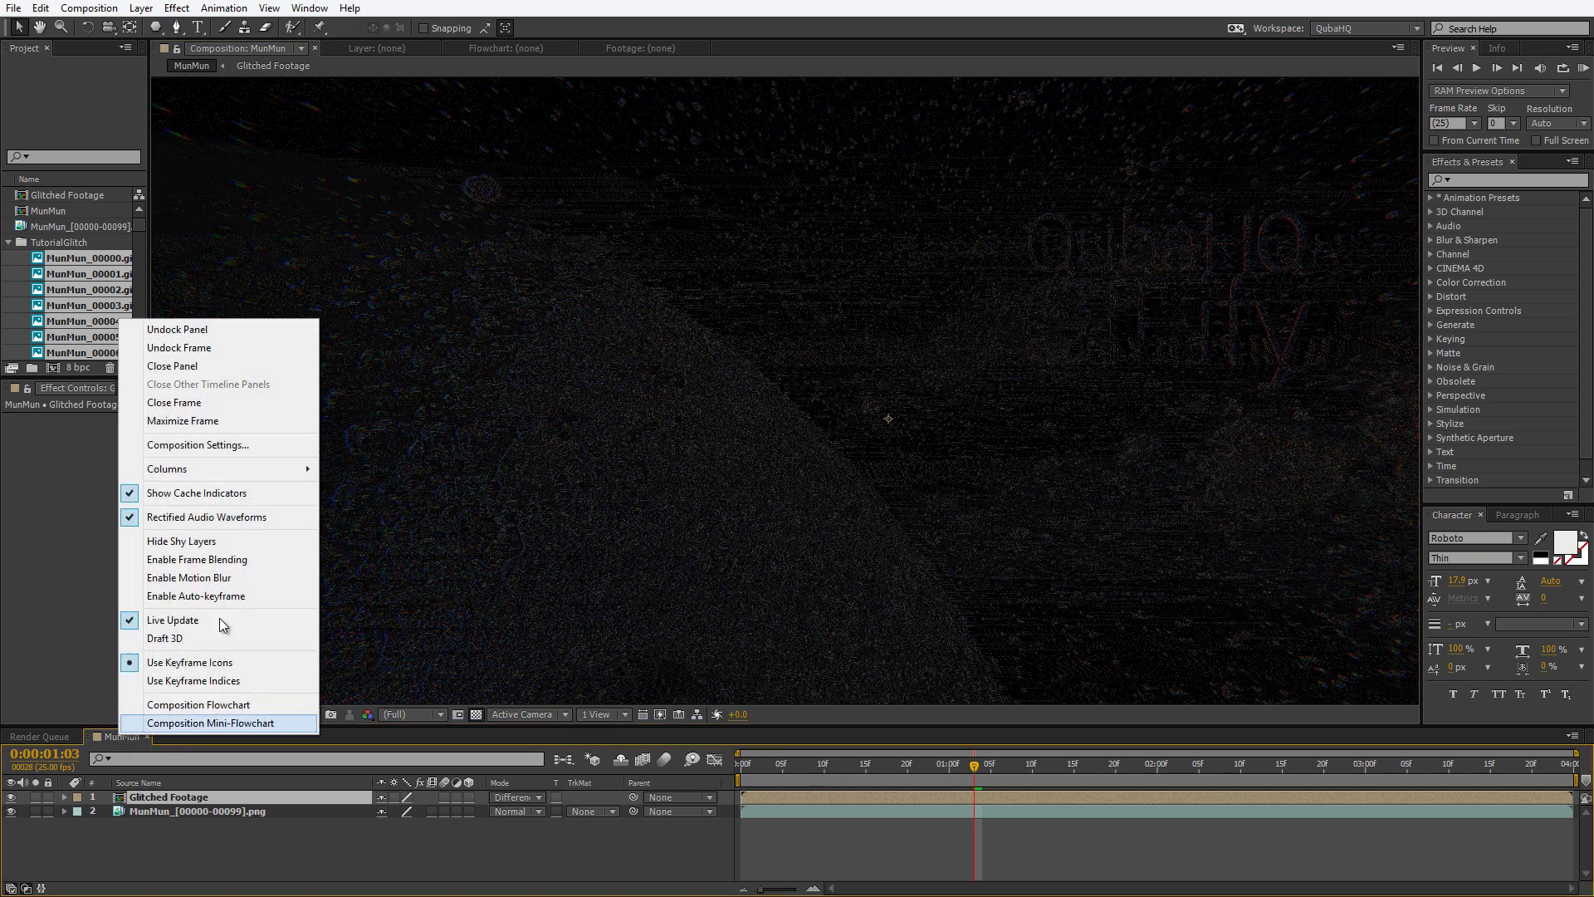
pyautogui.click(212, 445)
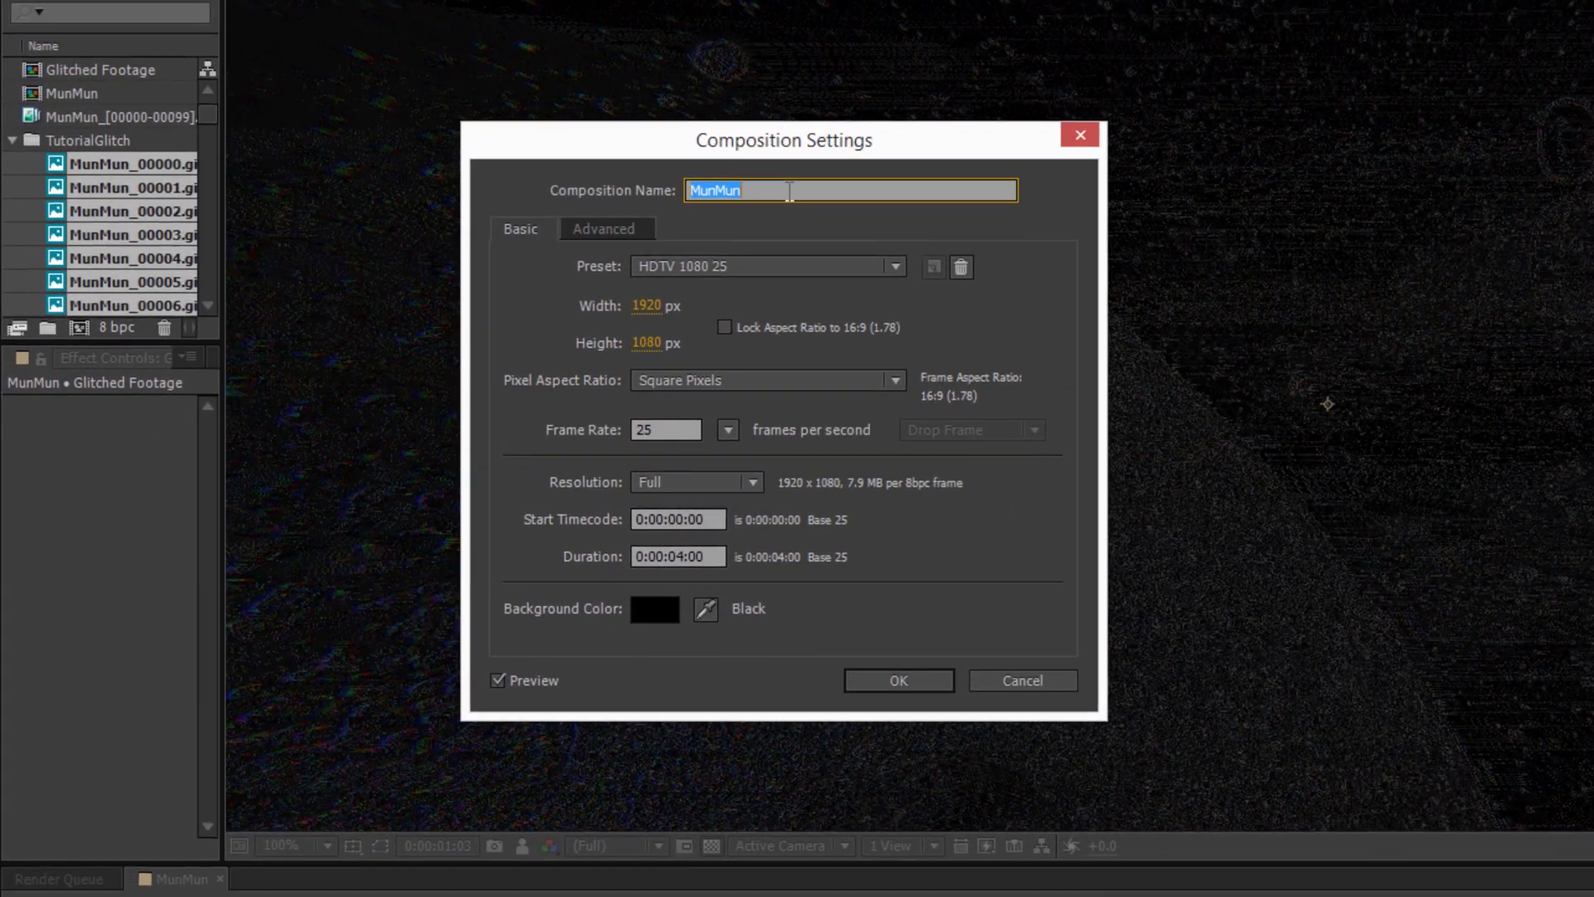
pyautogui.write('MunMun_GlitchO')
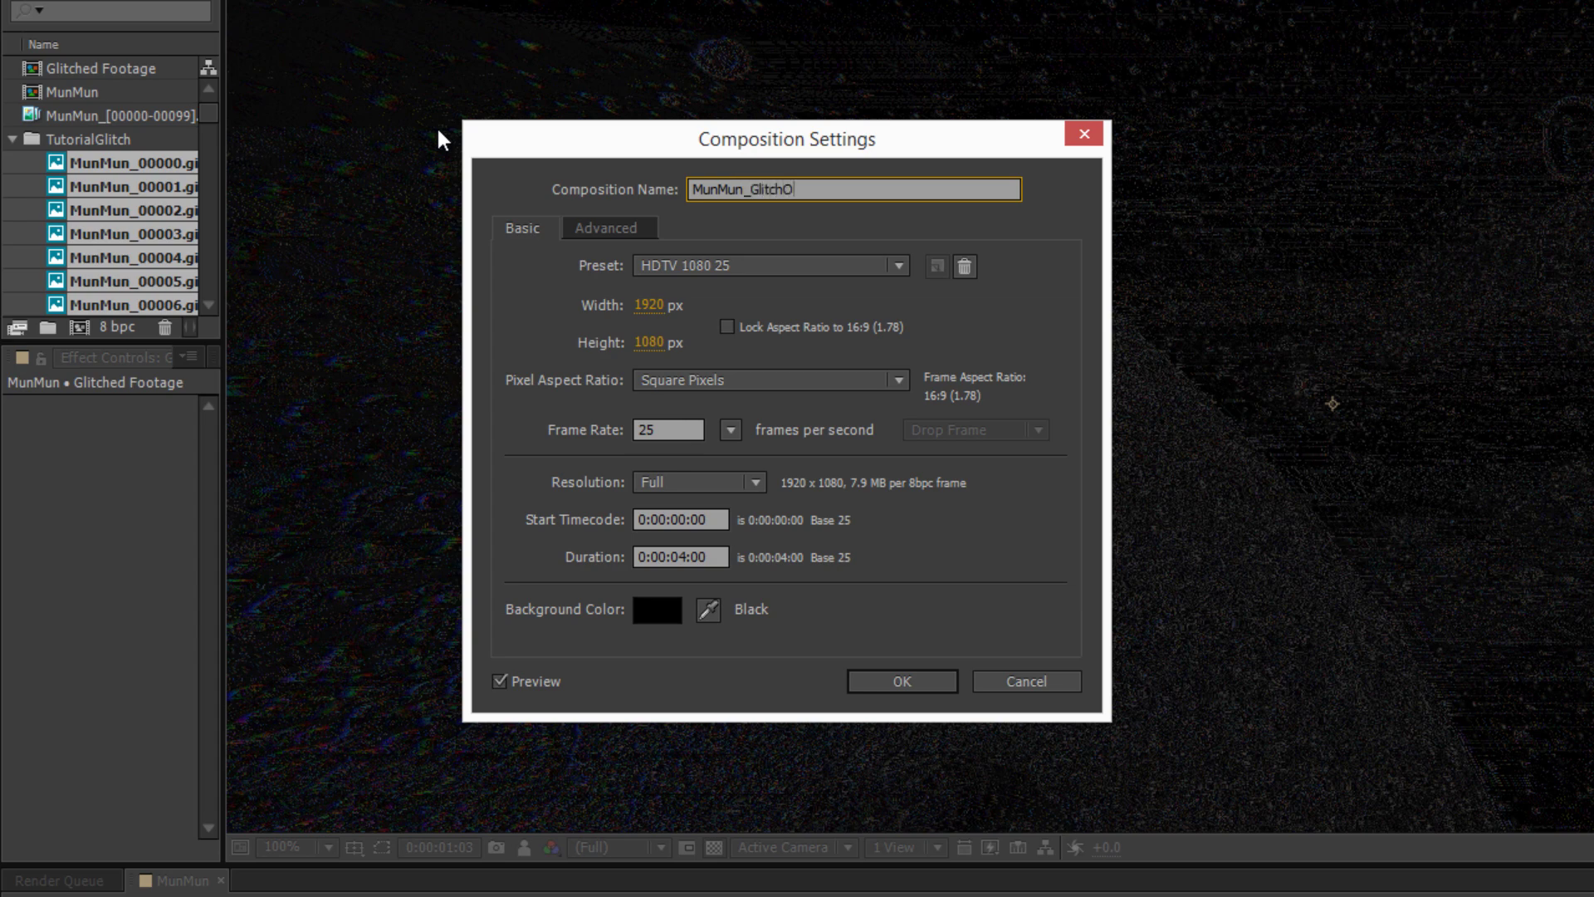
pyautogui.write('nly')
pyautogui.press('Return')
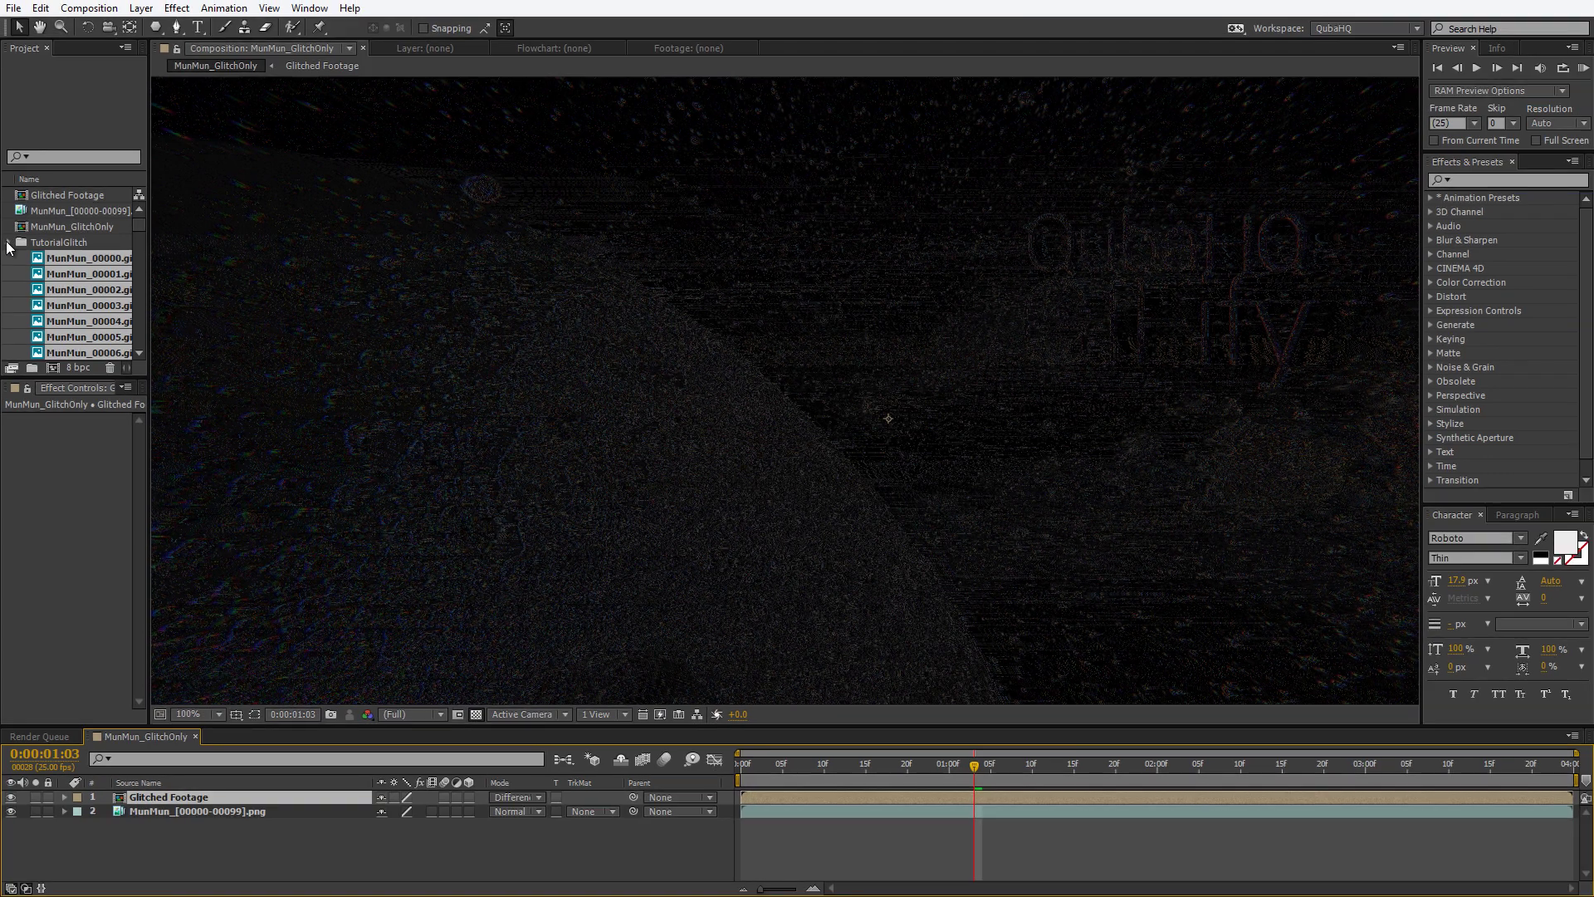
pyautogui.click(7, 242)
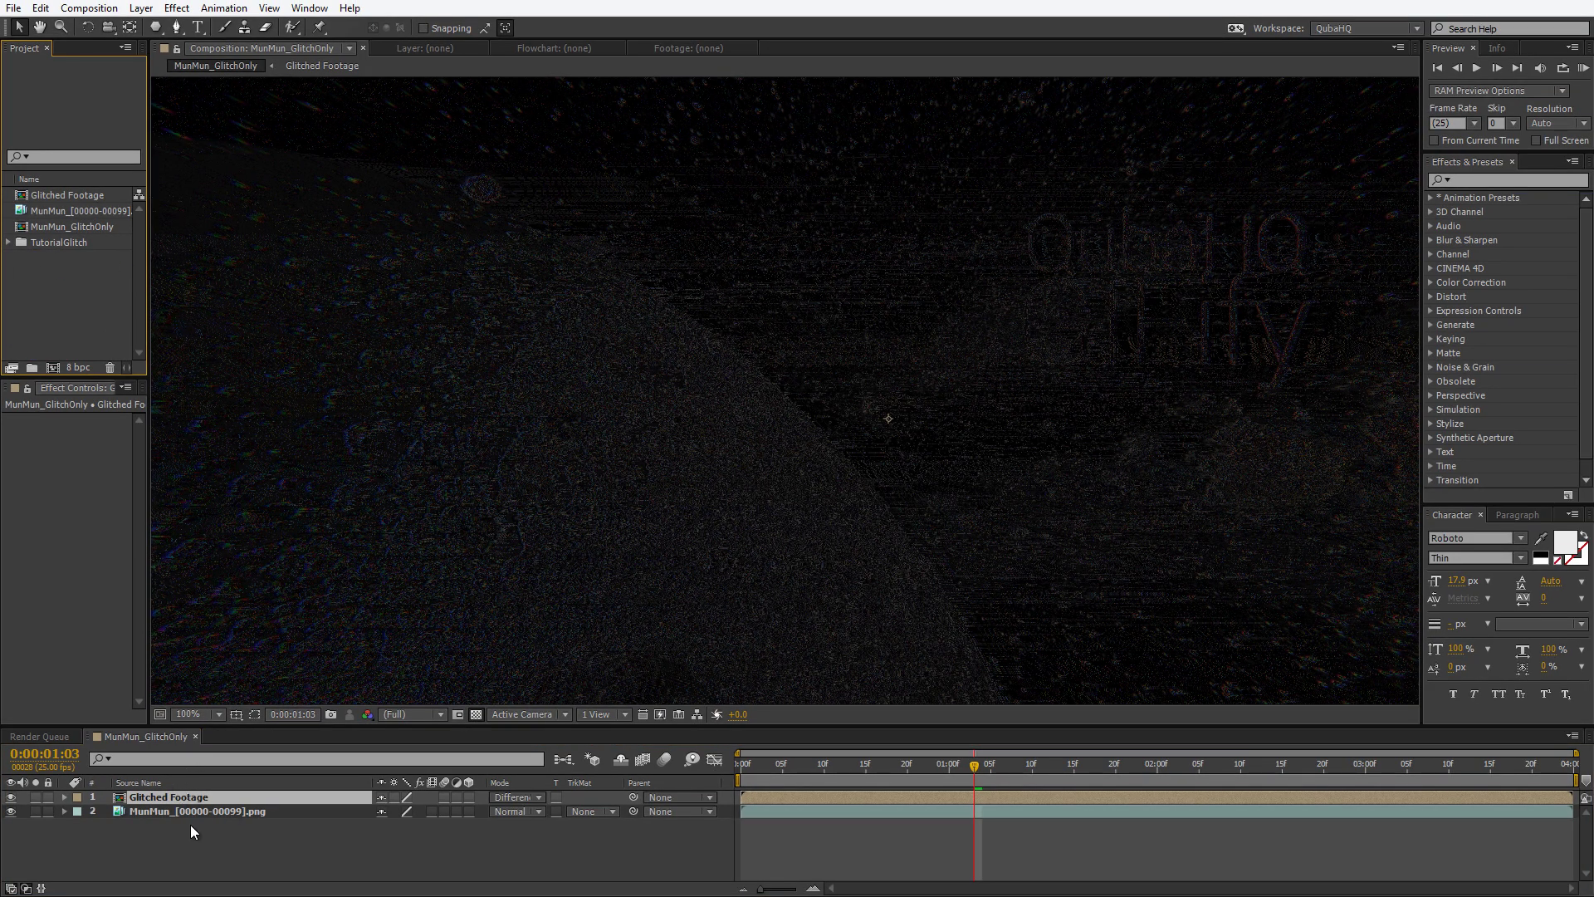
pyautogui.click(37, 213)
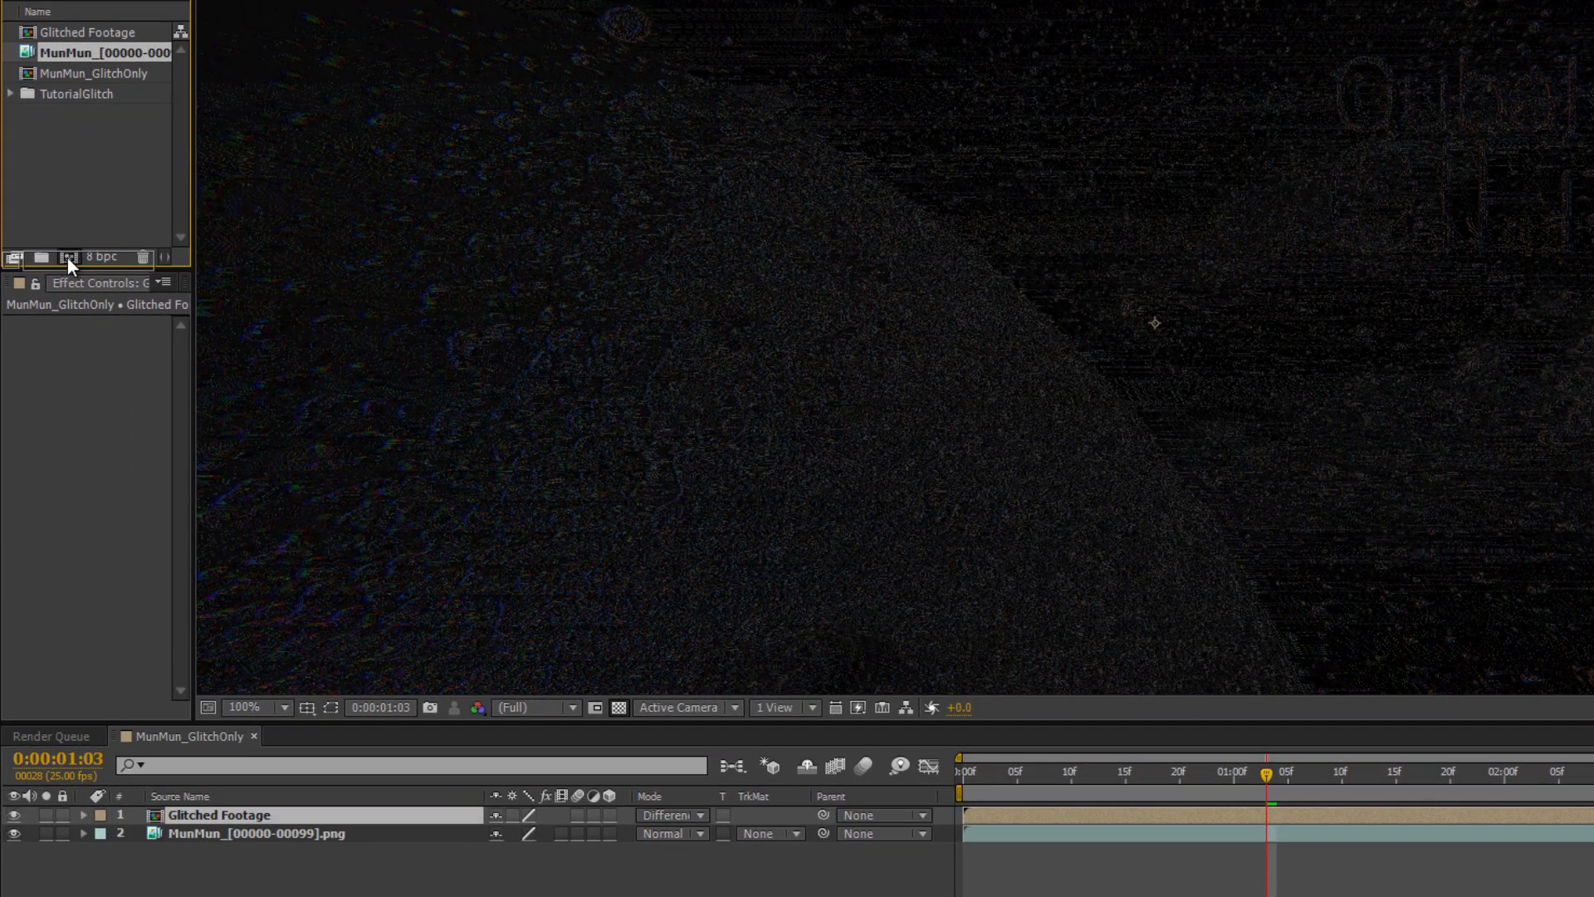
pyautogui.moveTo(67, 257); pyautogui.dragTo(67, 257)
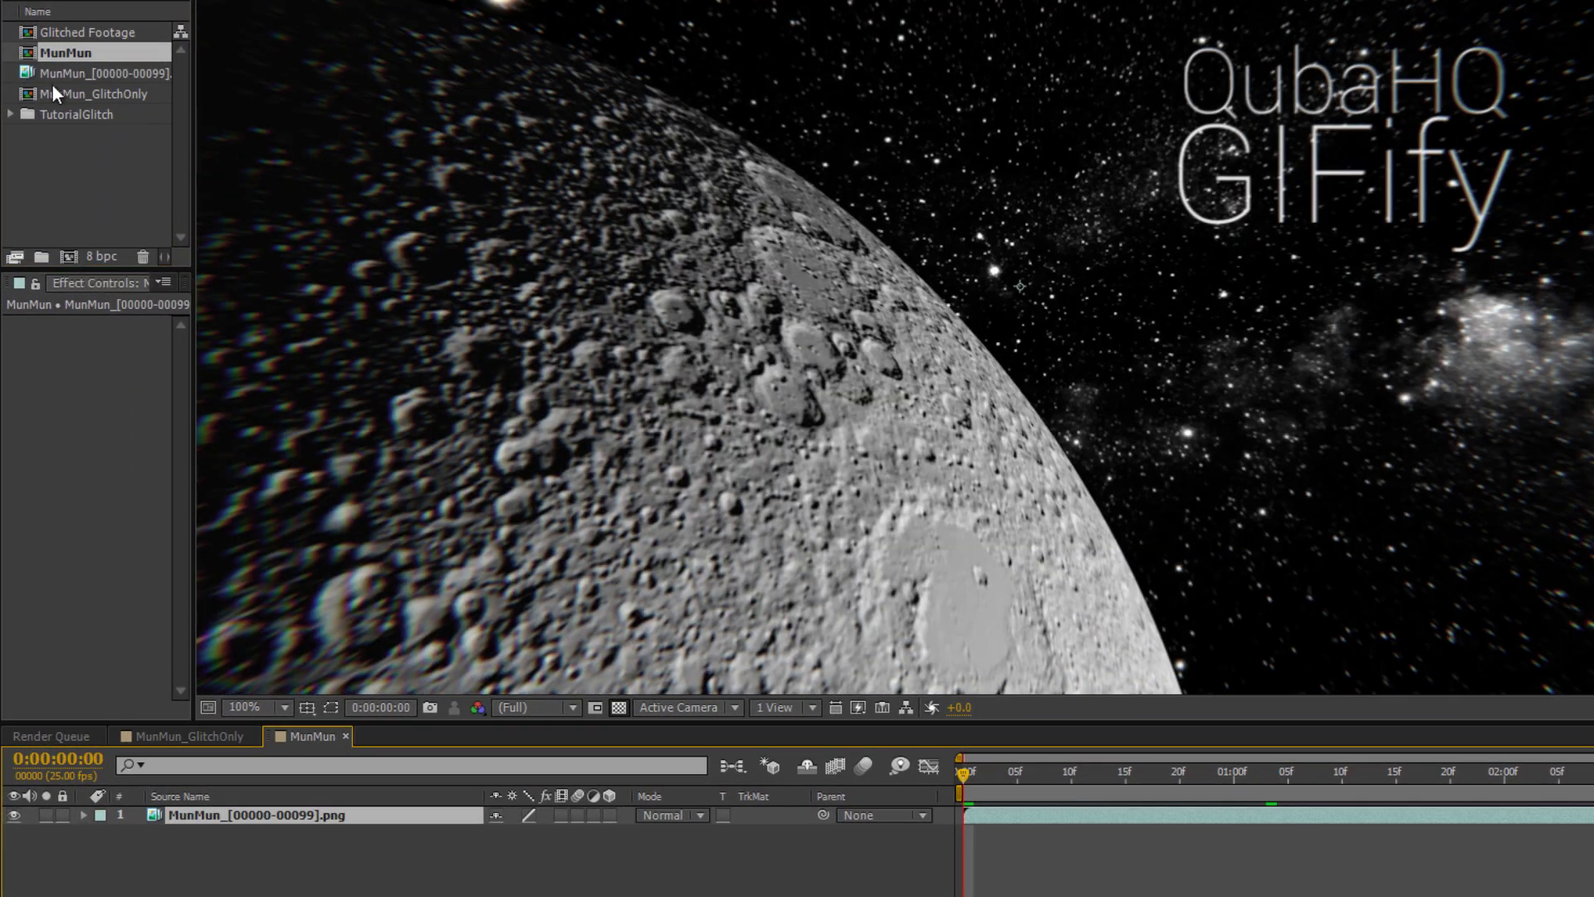
# Layer the MunMun_GlitchOnly comp over the moon footage in Add blend mode.
pyautogui.moveTo(73, 92); pyautogui.dragTo(427, 810)
pyautogui.click(667, 814)
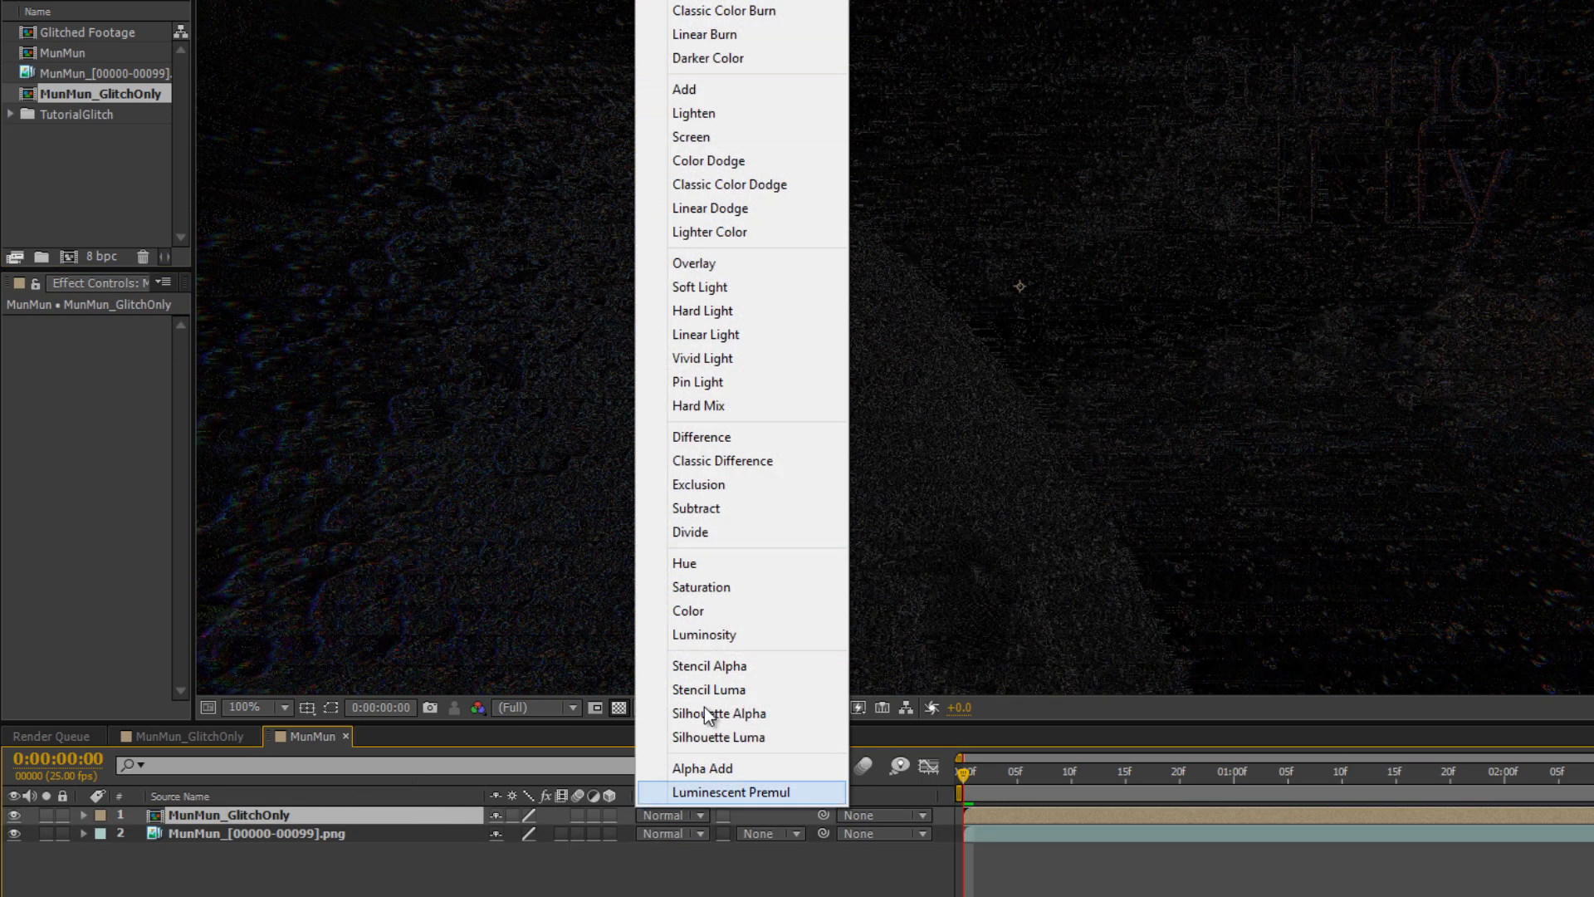
pyautogui.click(725, 96)
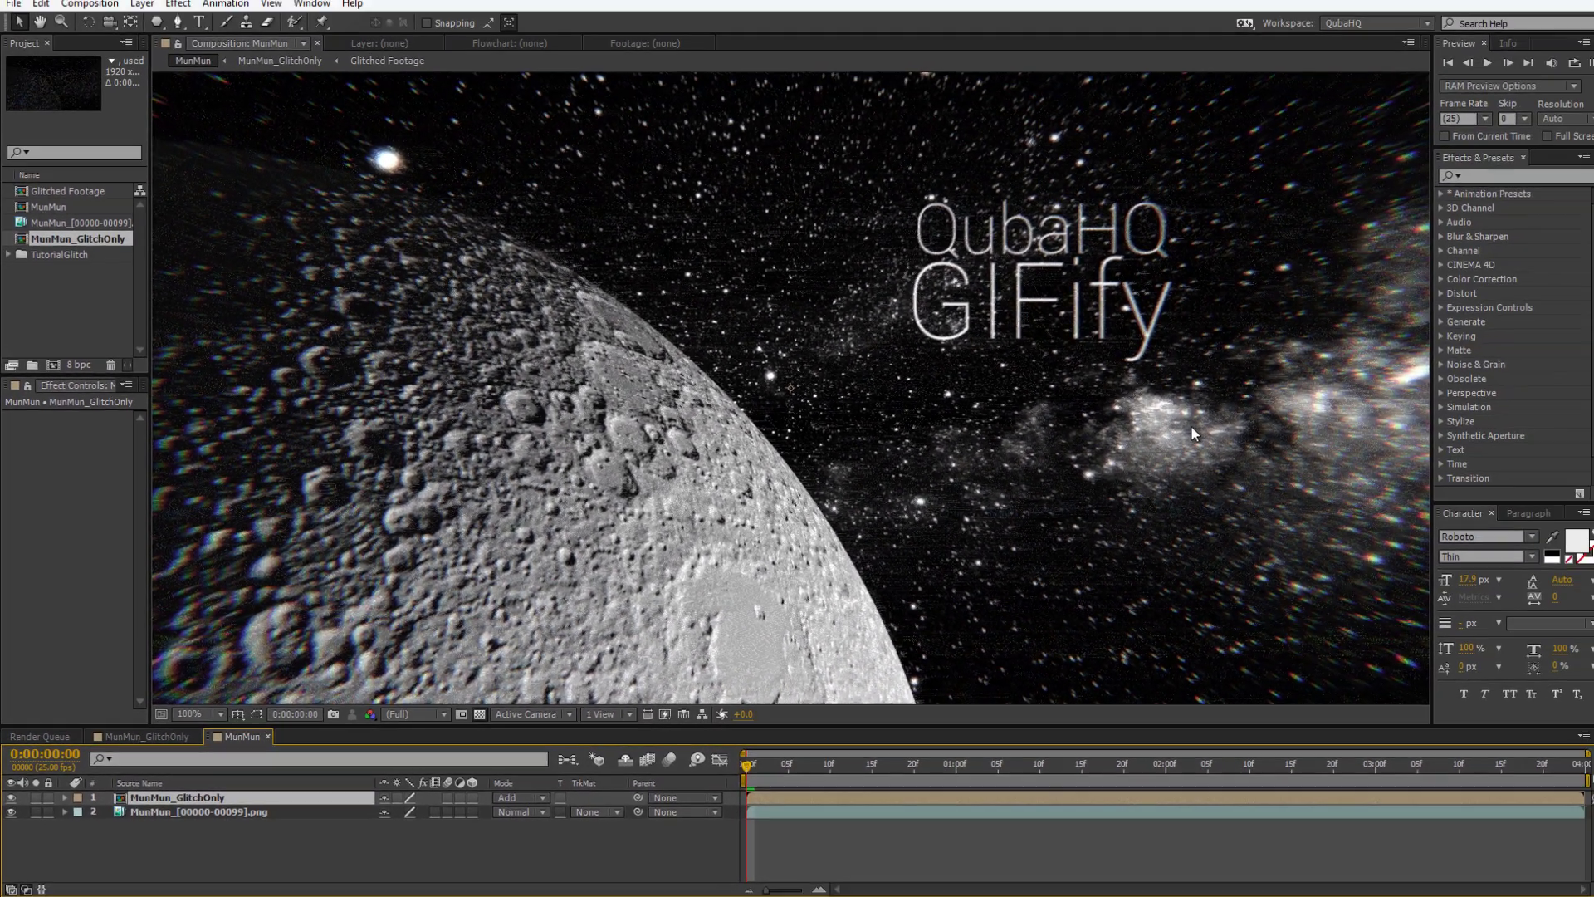
pyautogui.moveTo(1191, 425); pyautogui.dragTo(1005, 311)
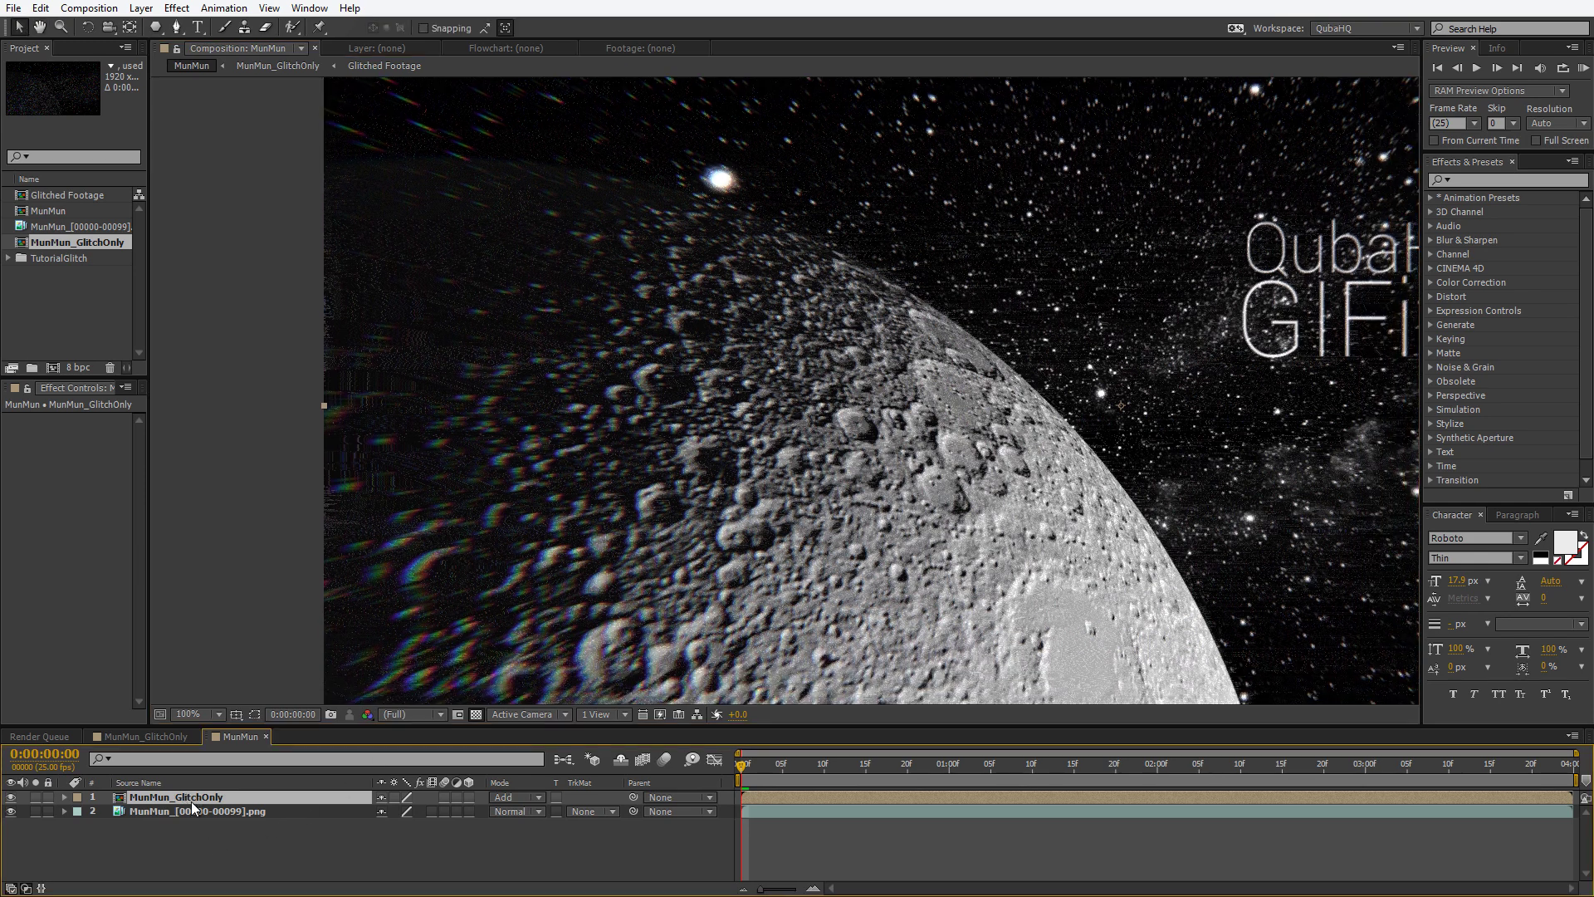
# Duplicate the MunMun_GlitchOnly layer and zoom to 200% on the QubaHQ GIFify title.
pyautogui.hotkey('ctrl', 'd')
pyautogui.press('space')
pyautogui.moveTo(1036, 313); pyautogui.dragTo(498, 318)
pyautogui.moveTo(1073, 292); pyautogui.dragTo(608, 384)
pyautogui.moveTo(804, 363); pyautogui.dragTo(768, 402)
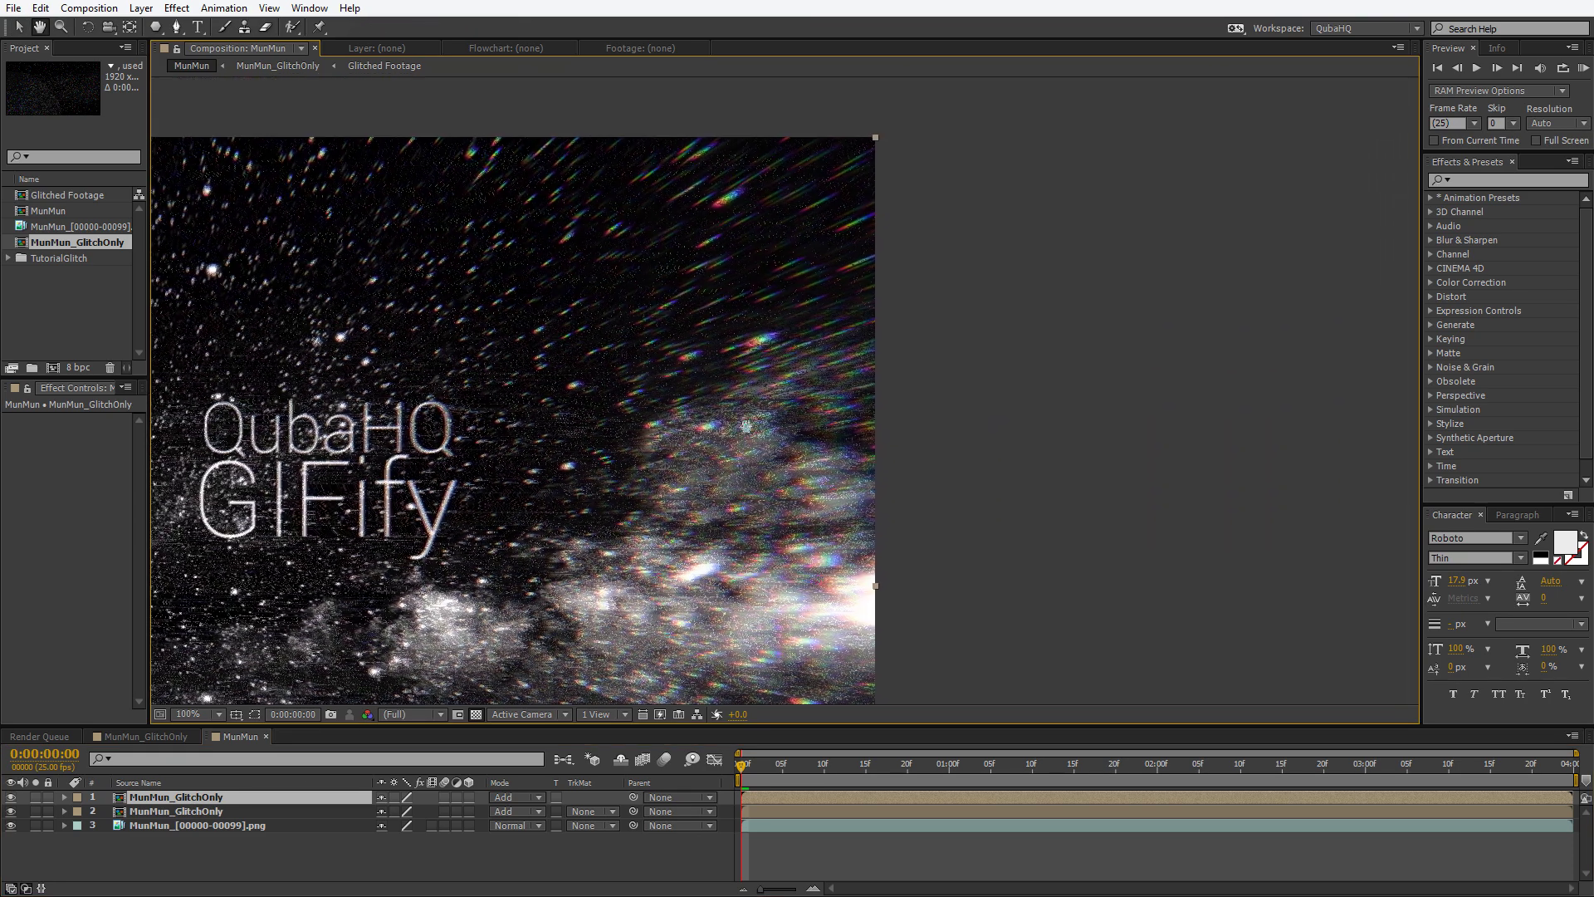
pyautogui.press('.')
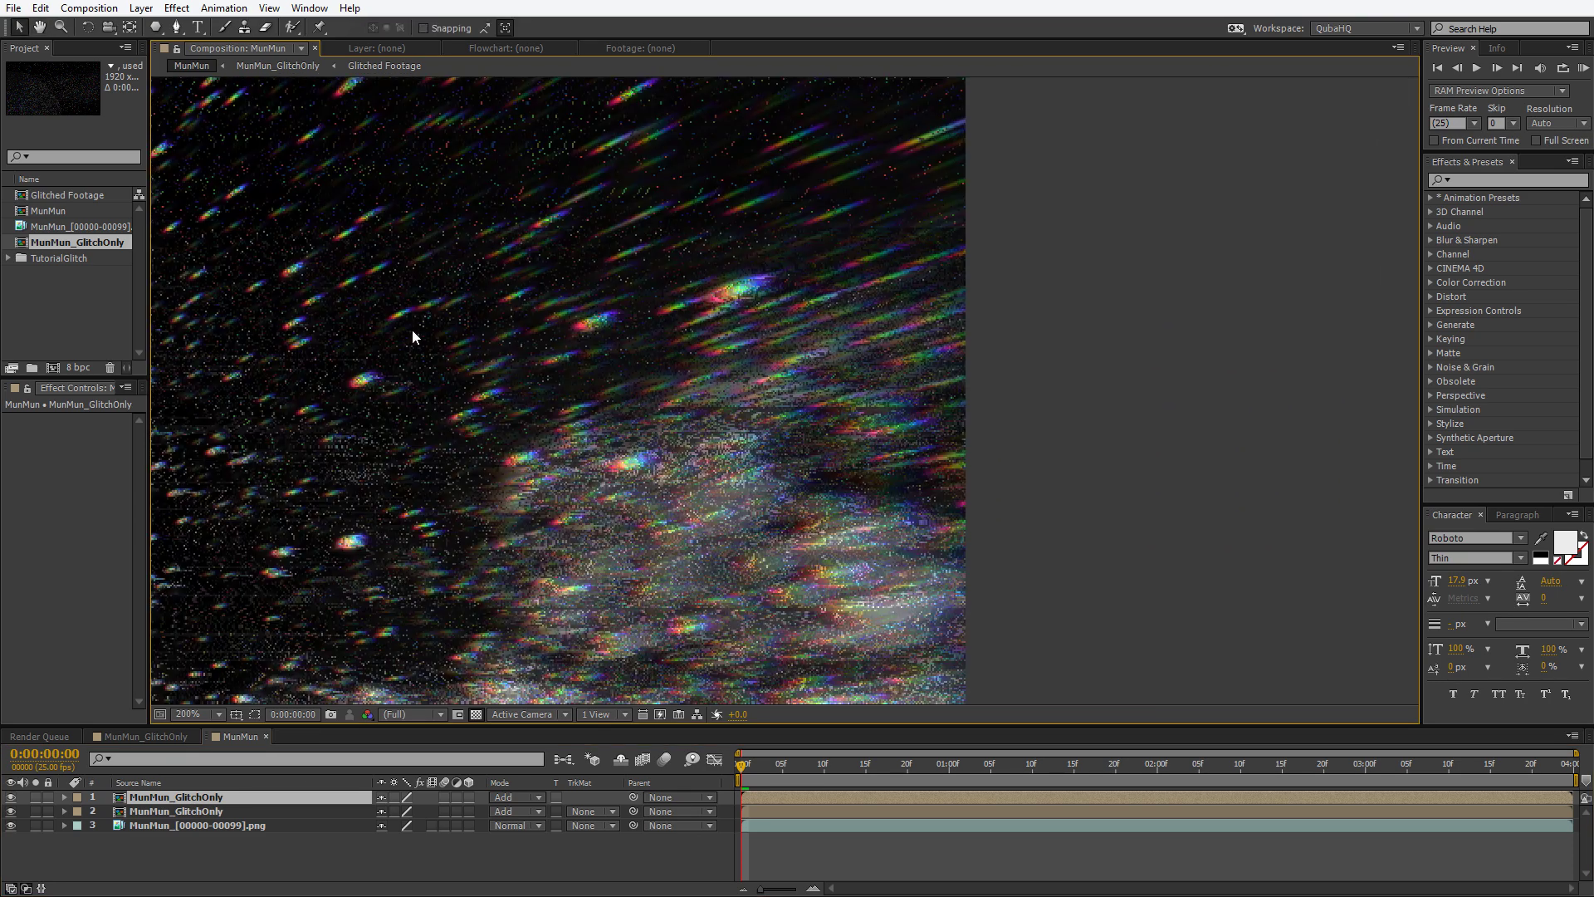
pyautogui.moveTo(344, 504); pyautogui.dragTo(664, 498)
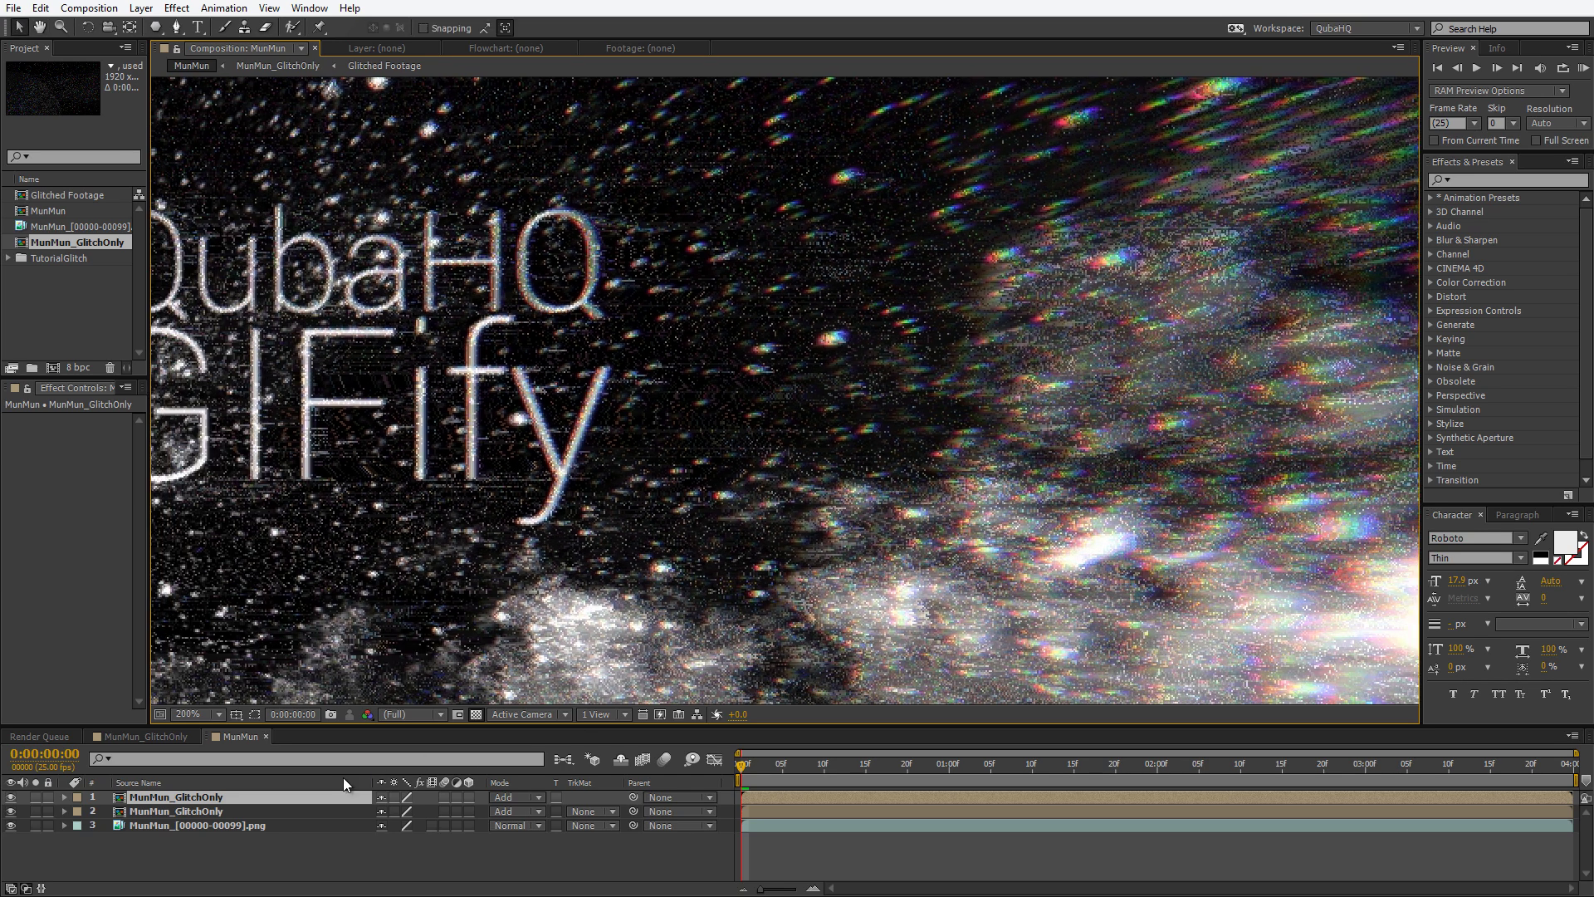
# Set the top glitch copy's Opacity to 50% and return the viewer to 100%.
pyautogui.press('t')
pyautogui.click(390, 811)
pyautogui.write('50')
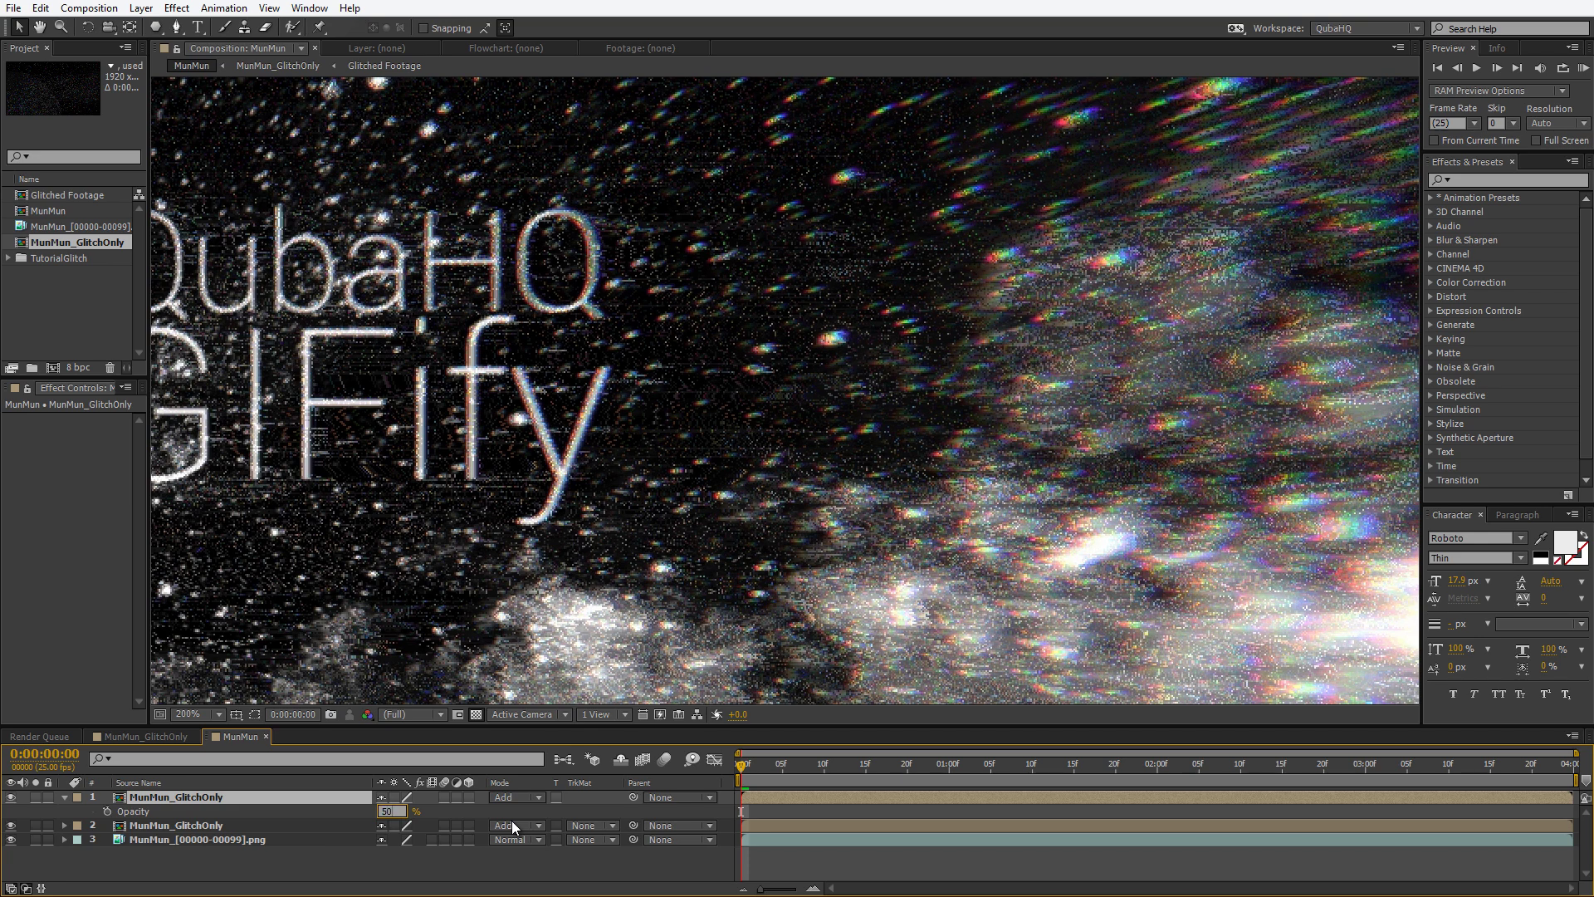
pyautogui.press('Return')
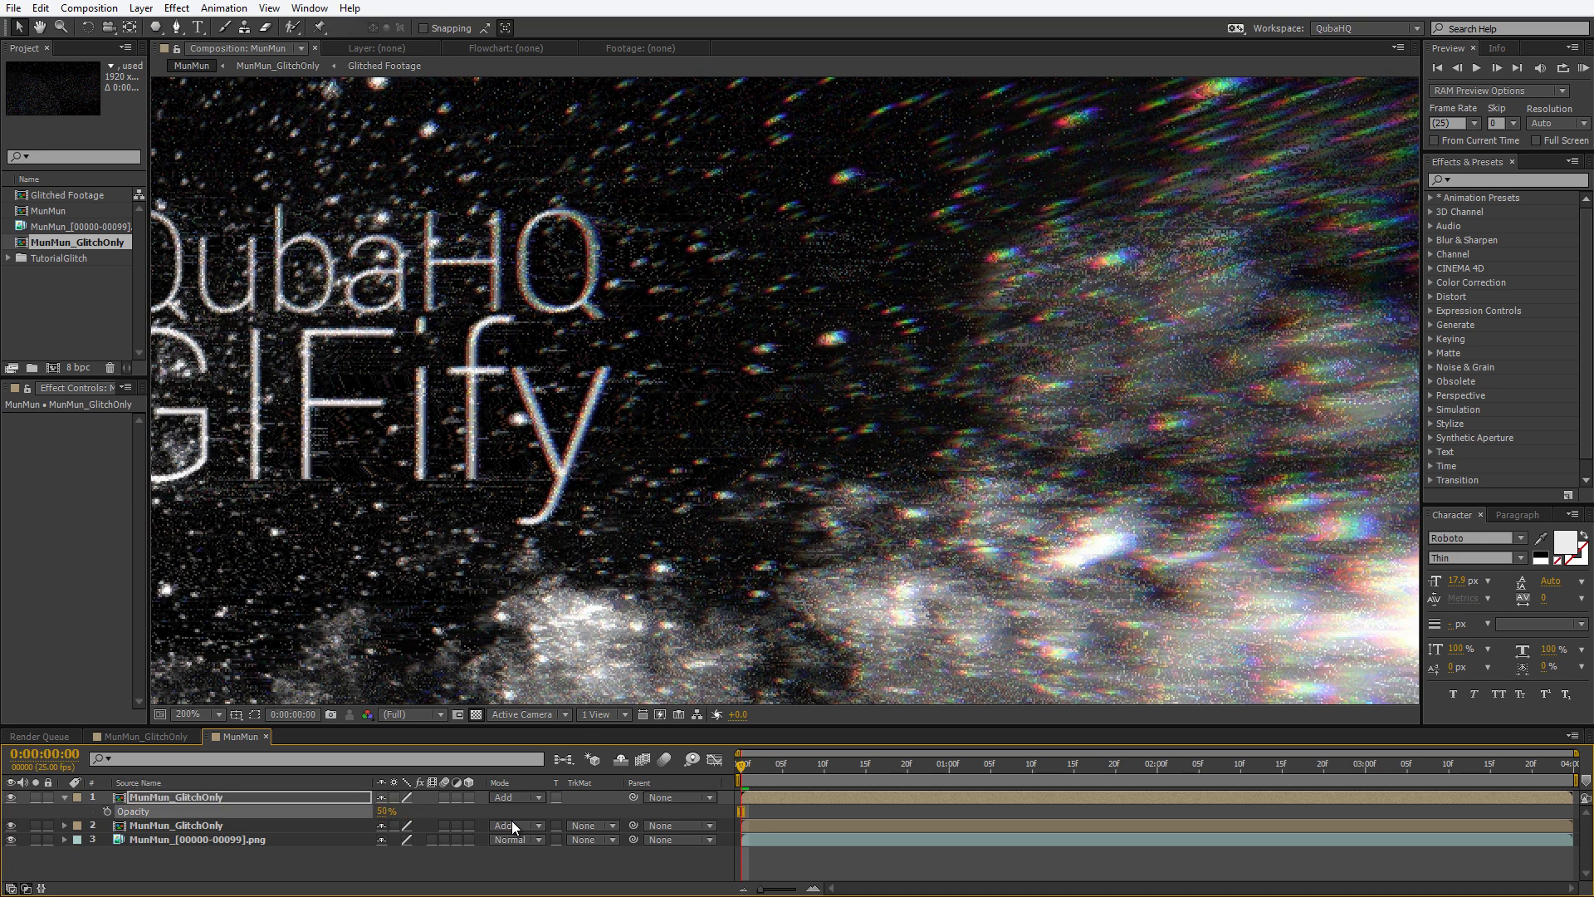
pyautogui.click(65, 797)
pyautogui.scroll(-1, 1119, 328)
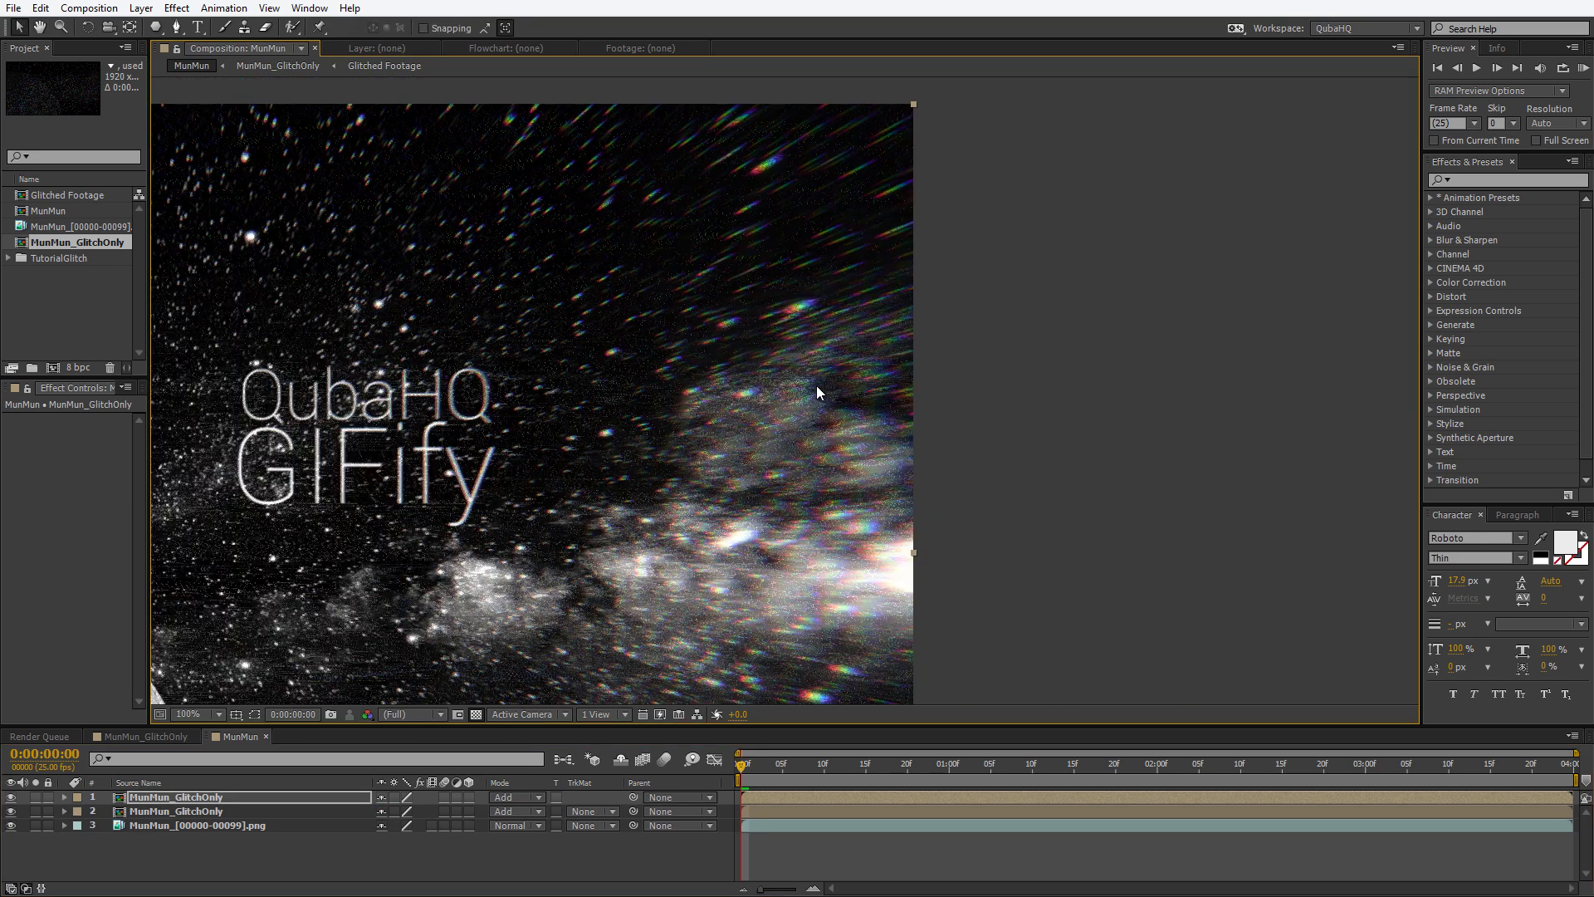
pyautogui.press('h')
pyautogui.moveTo(421, 416); pyautogui.dragTo(819, 330)
# Add a new Adjustment Layer 1 on top of the MunMun layer stack.
pyautogui.press('v')
pyautogui.rightClick(360, 855)
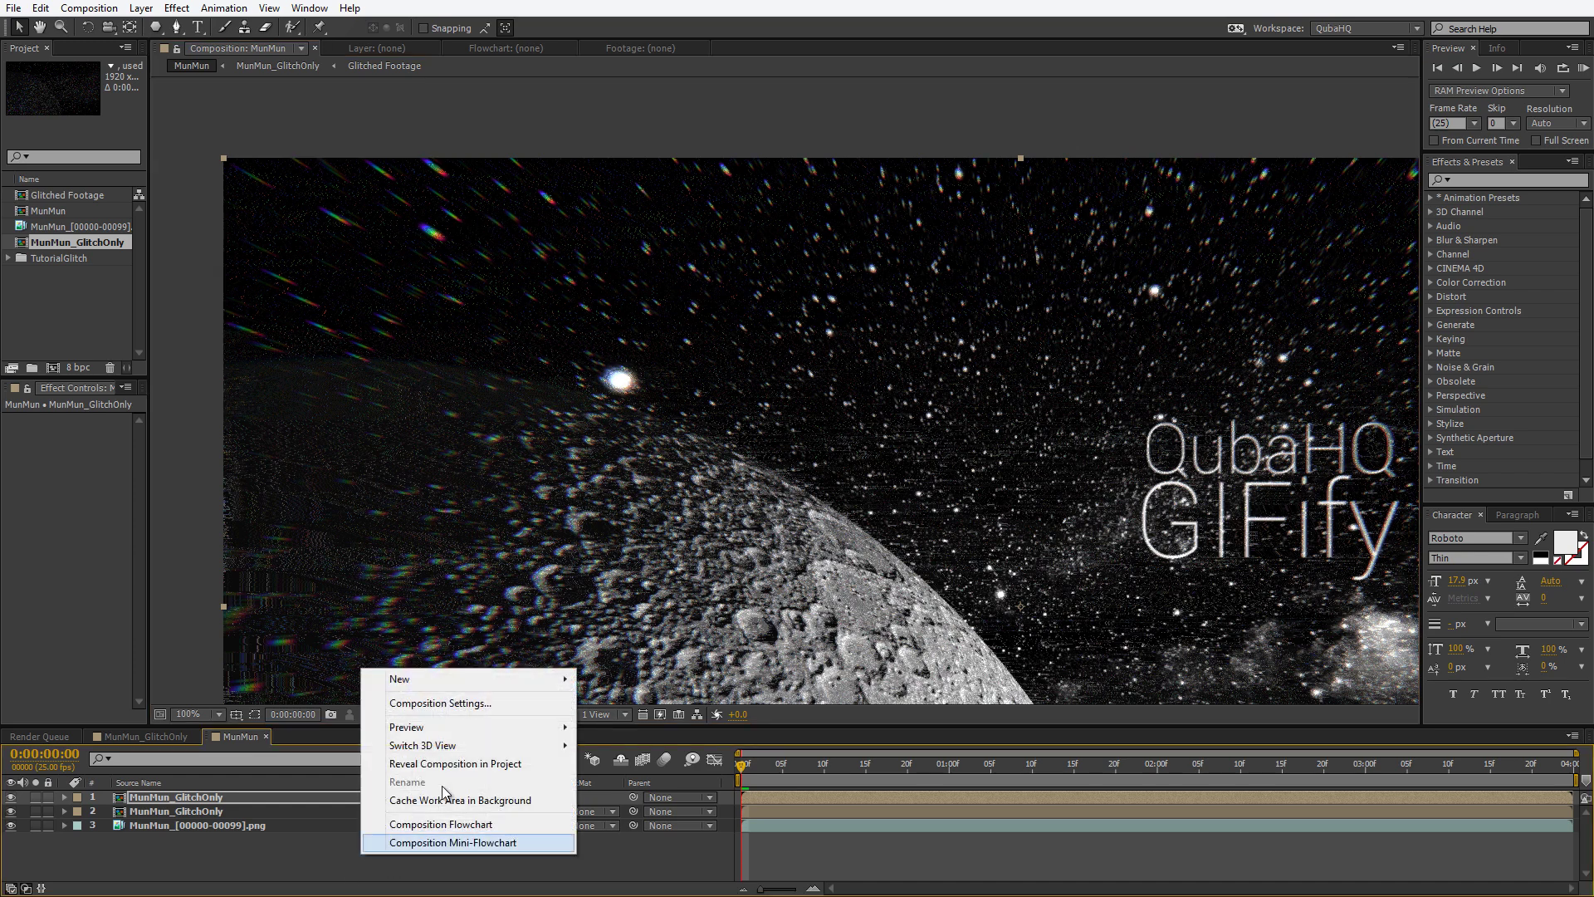
pyautogui.moveTo(463, 678)
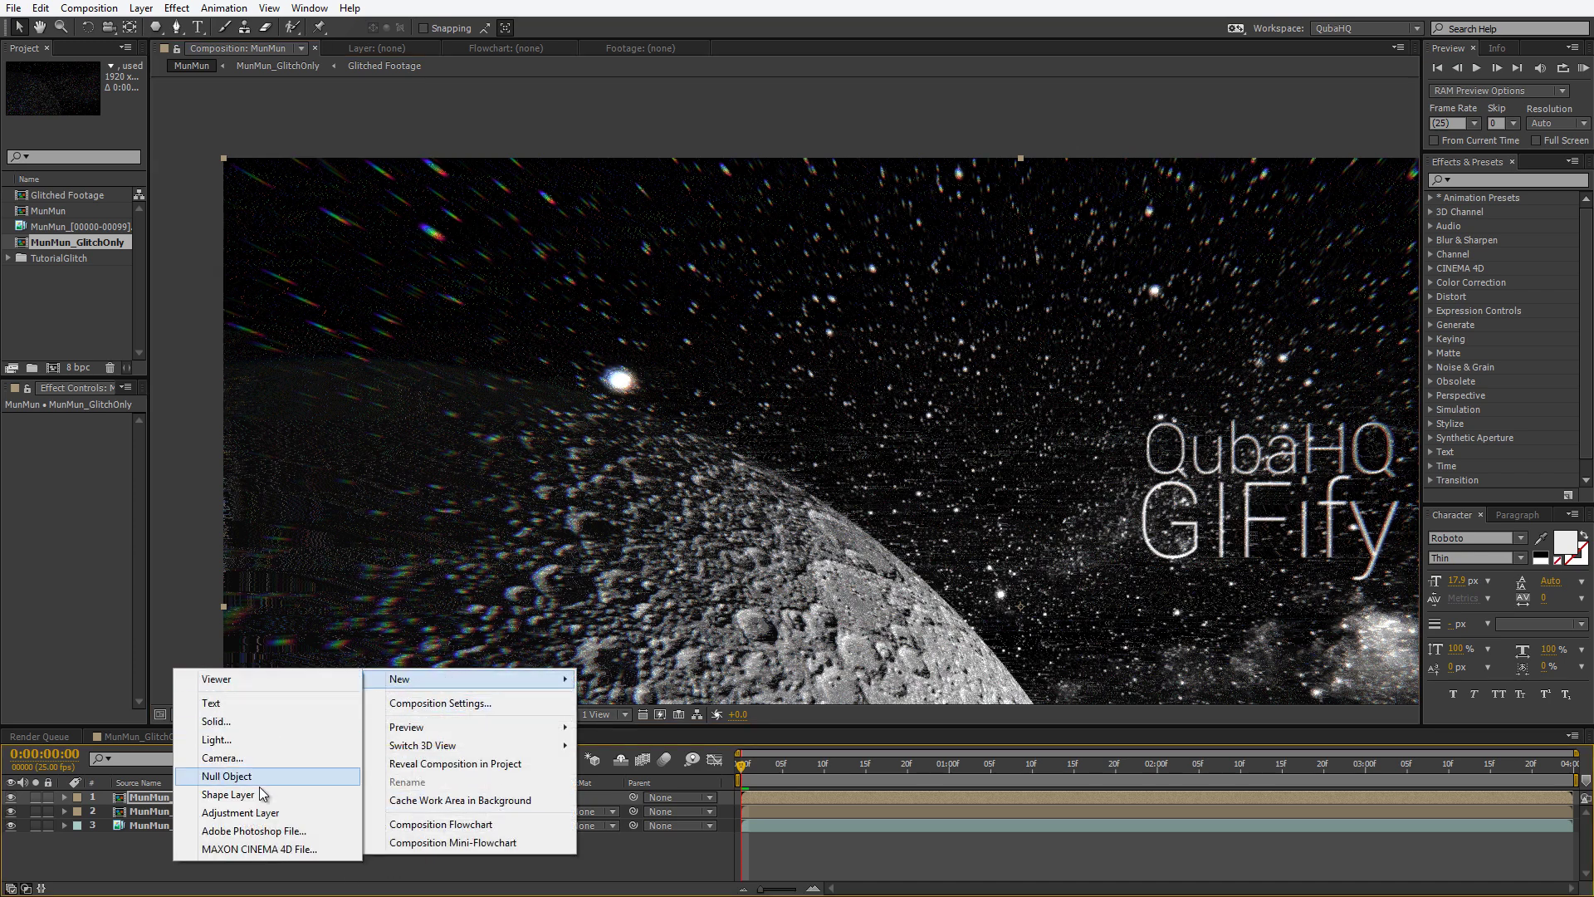
pyautogui.click(239, 812)
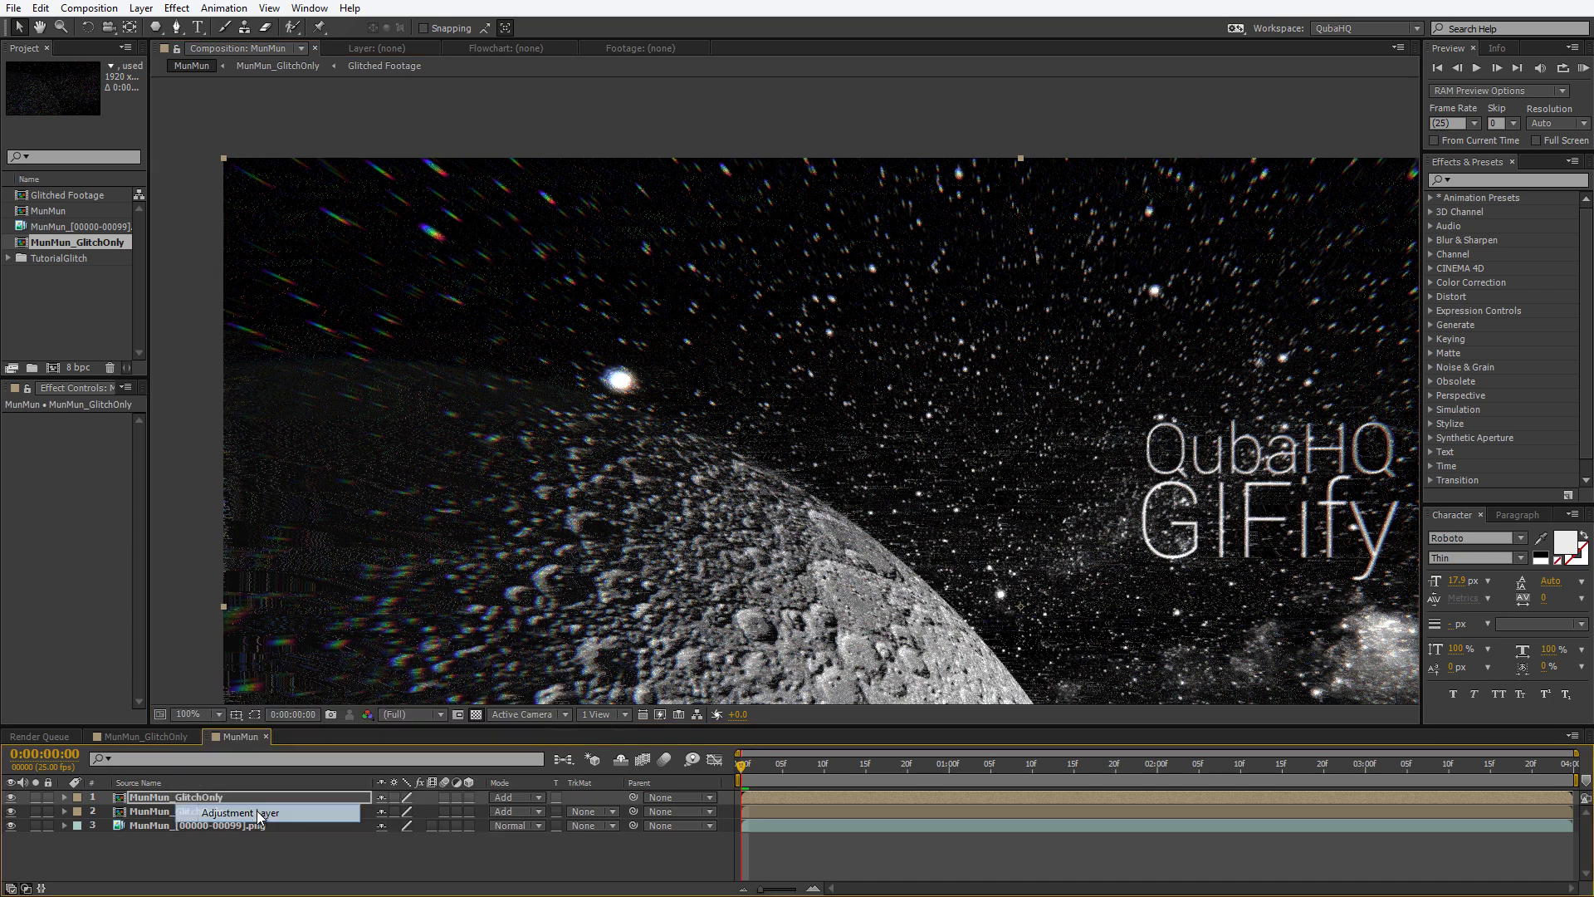
# Apply Vibrance to the adjustment layer with Vibrance 100 and Saturation 60.
pyautogui.click(1503, 179)
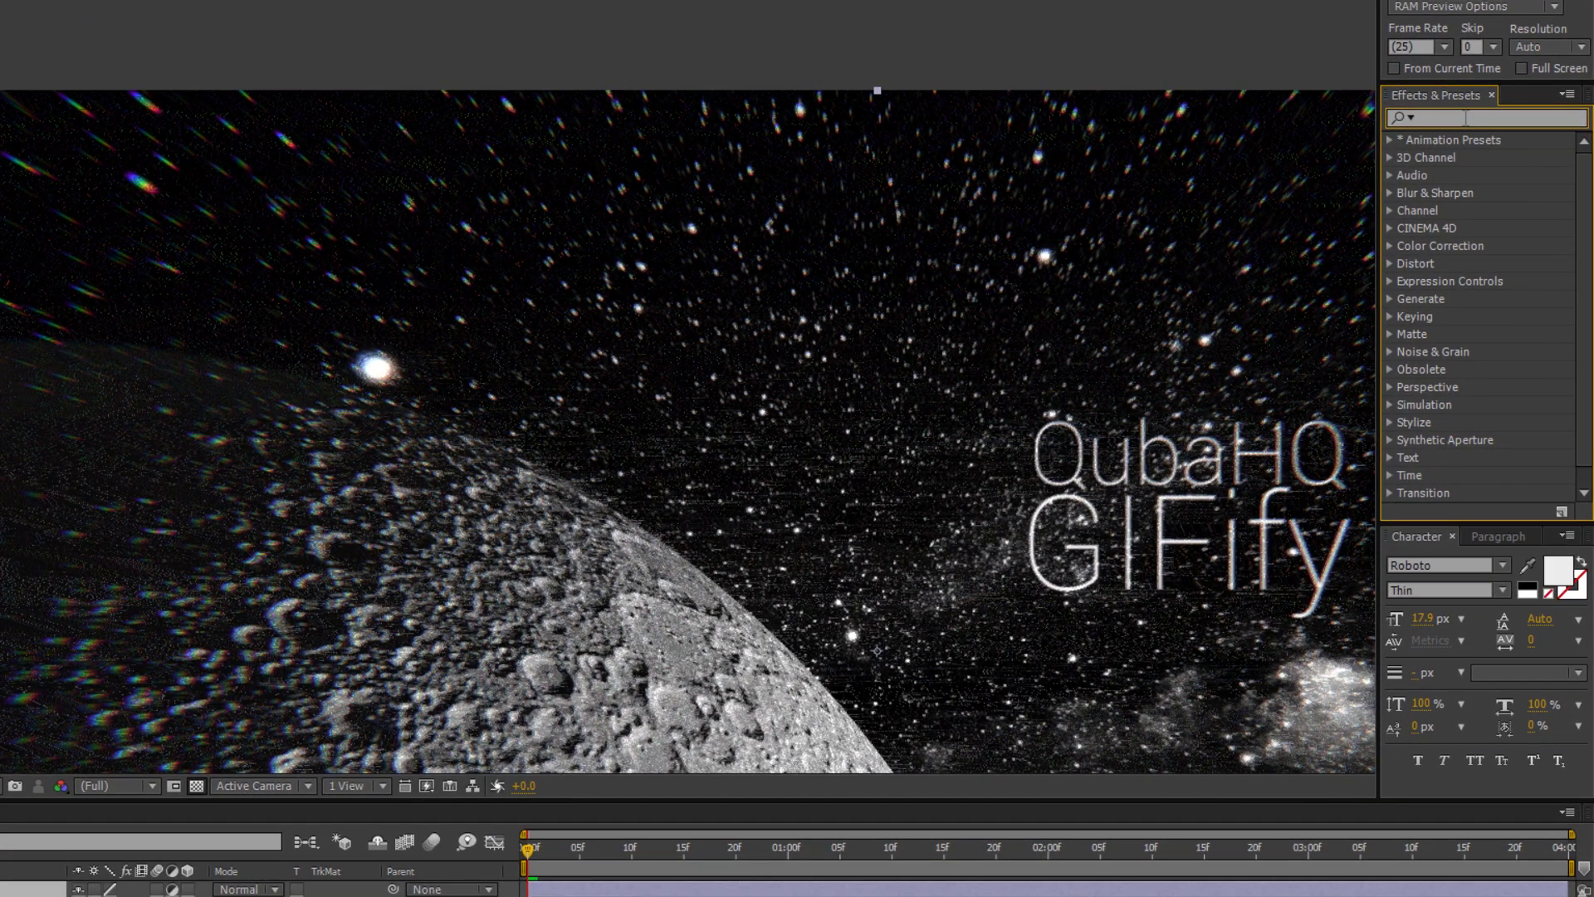
pyautogui.write('vibr')
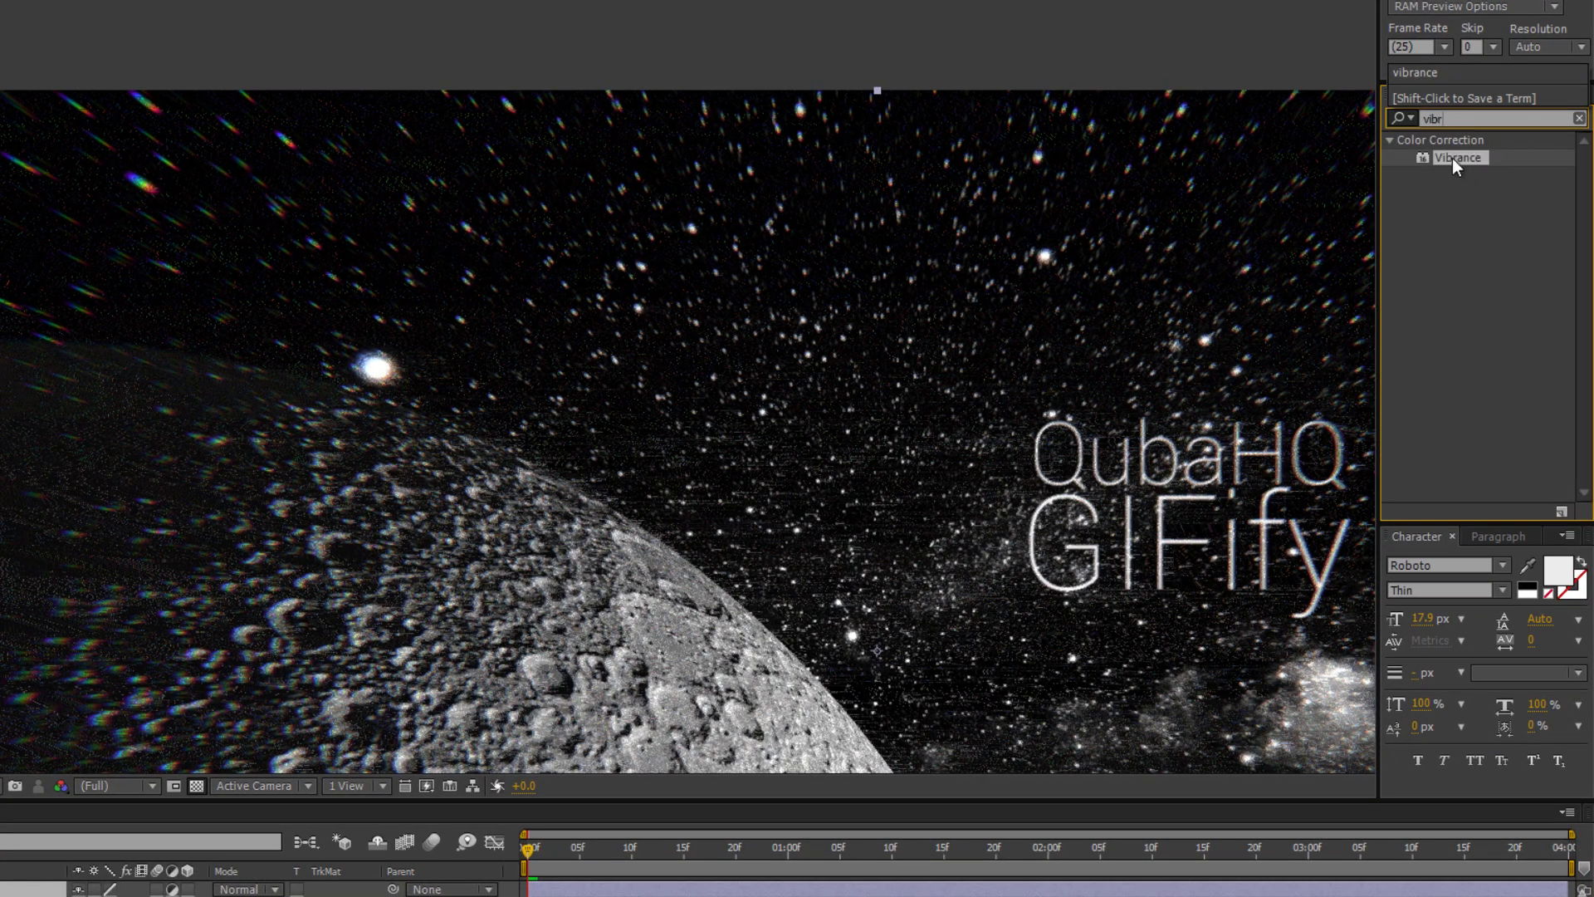
pyautogui.click(1461, 157)
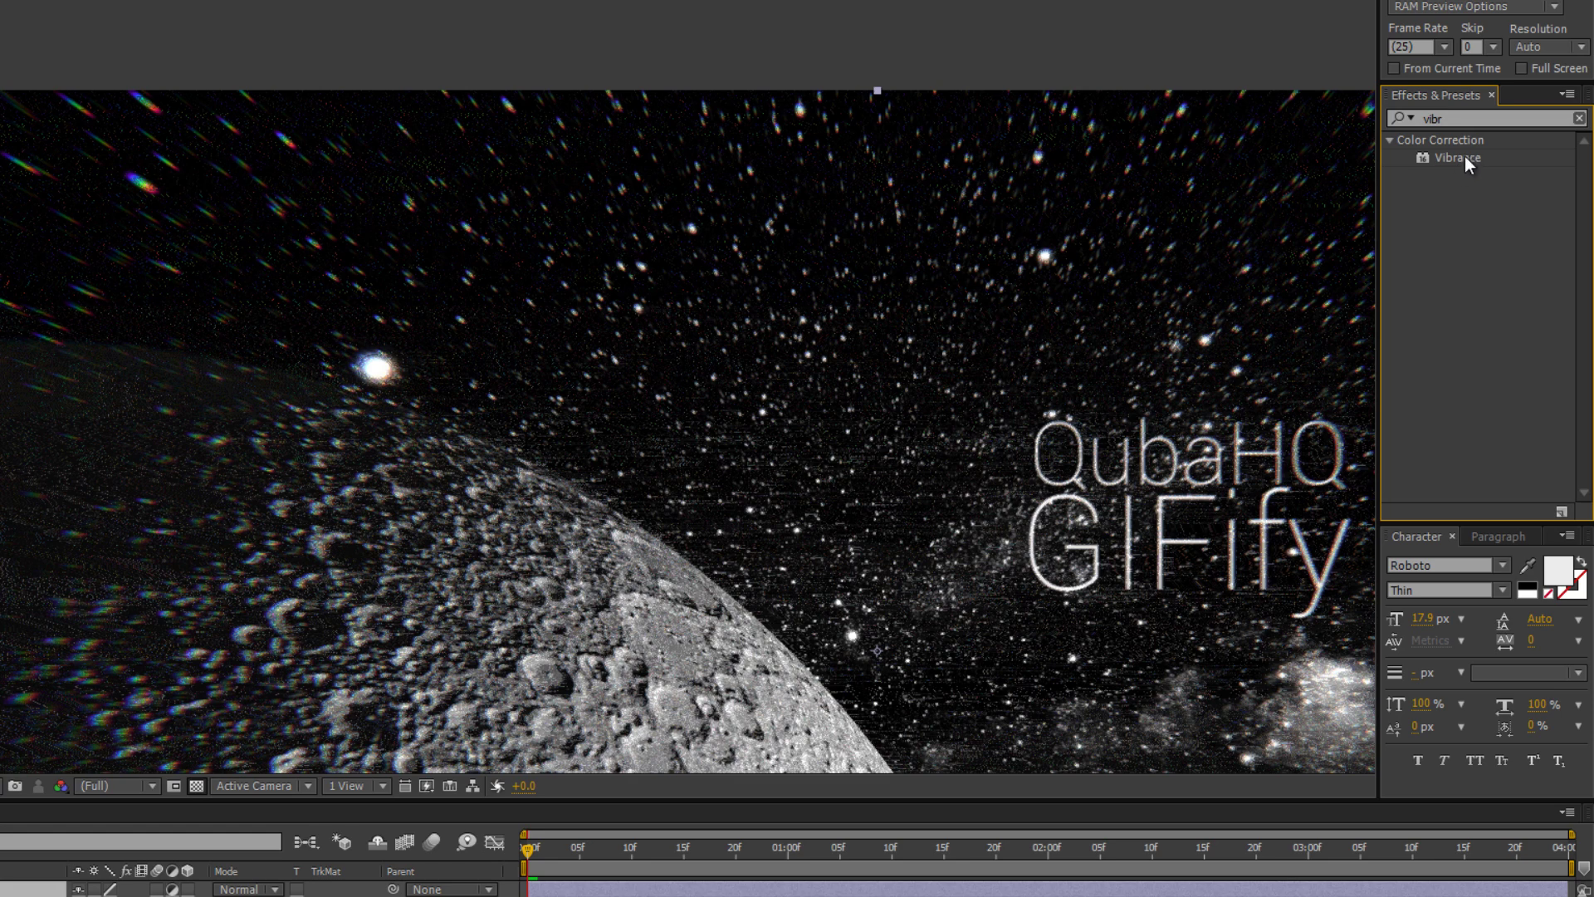
pyautogui.moveTo(1464, 156); pyautogui.dragTo(1337, 217)
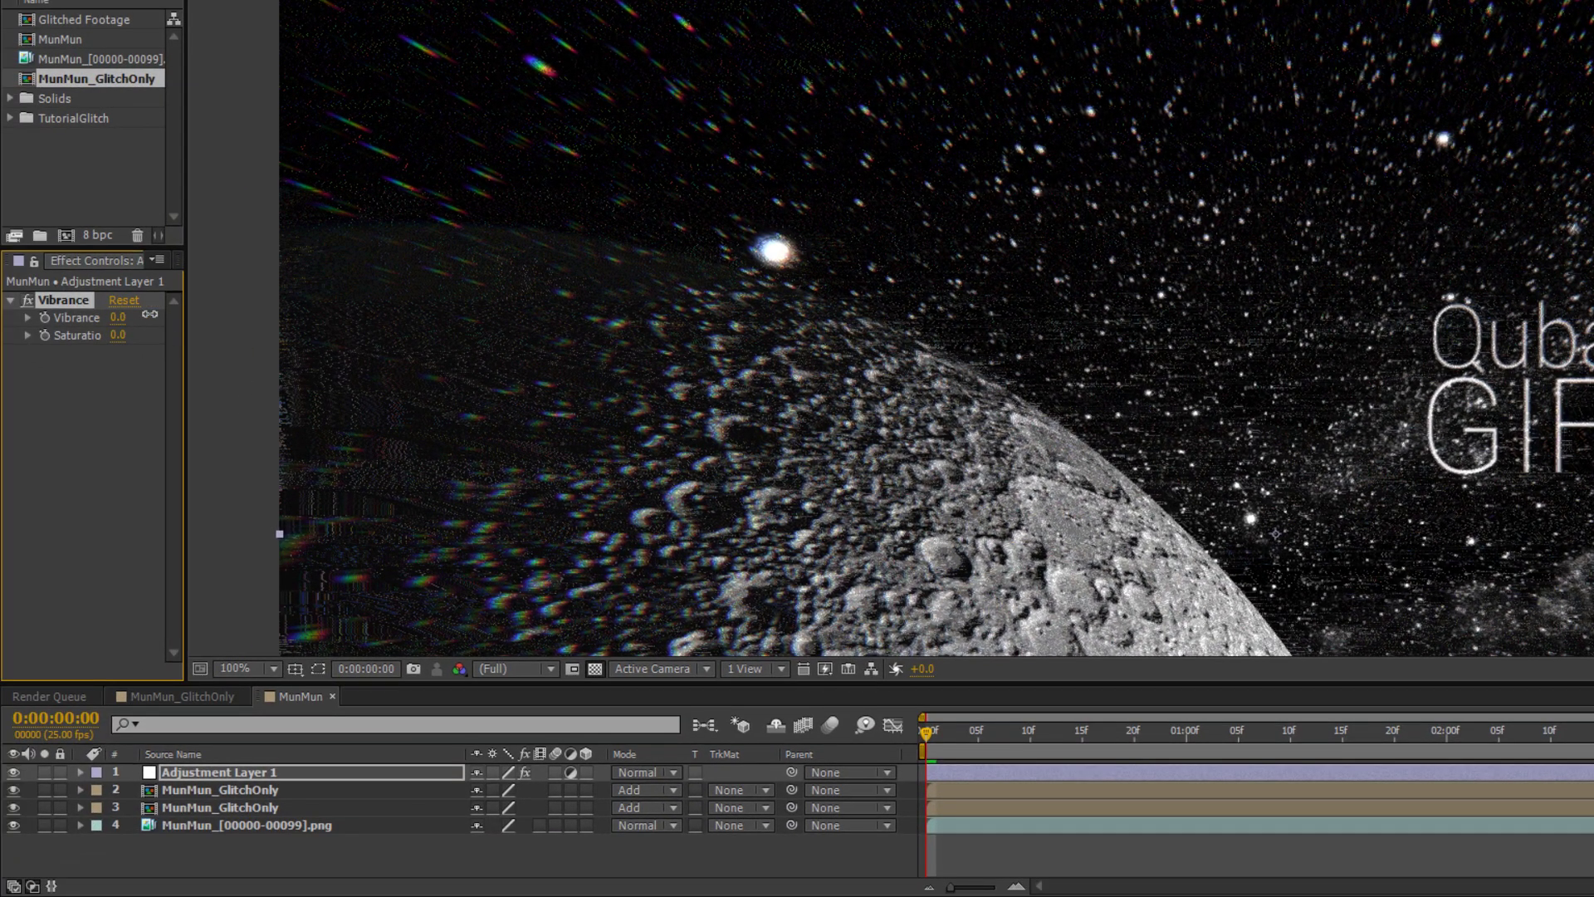
pyautogui.moveTo(118, 317); pyautogui.dragTo(1083, 302)
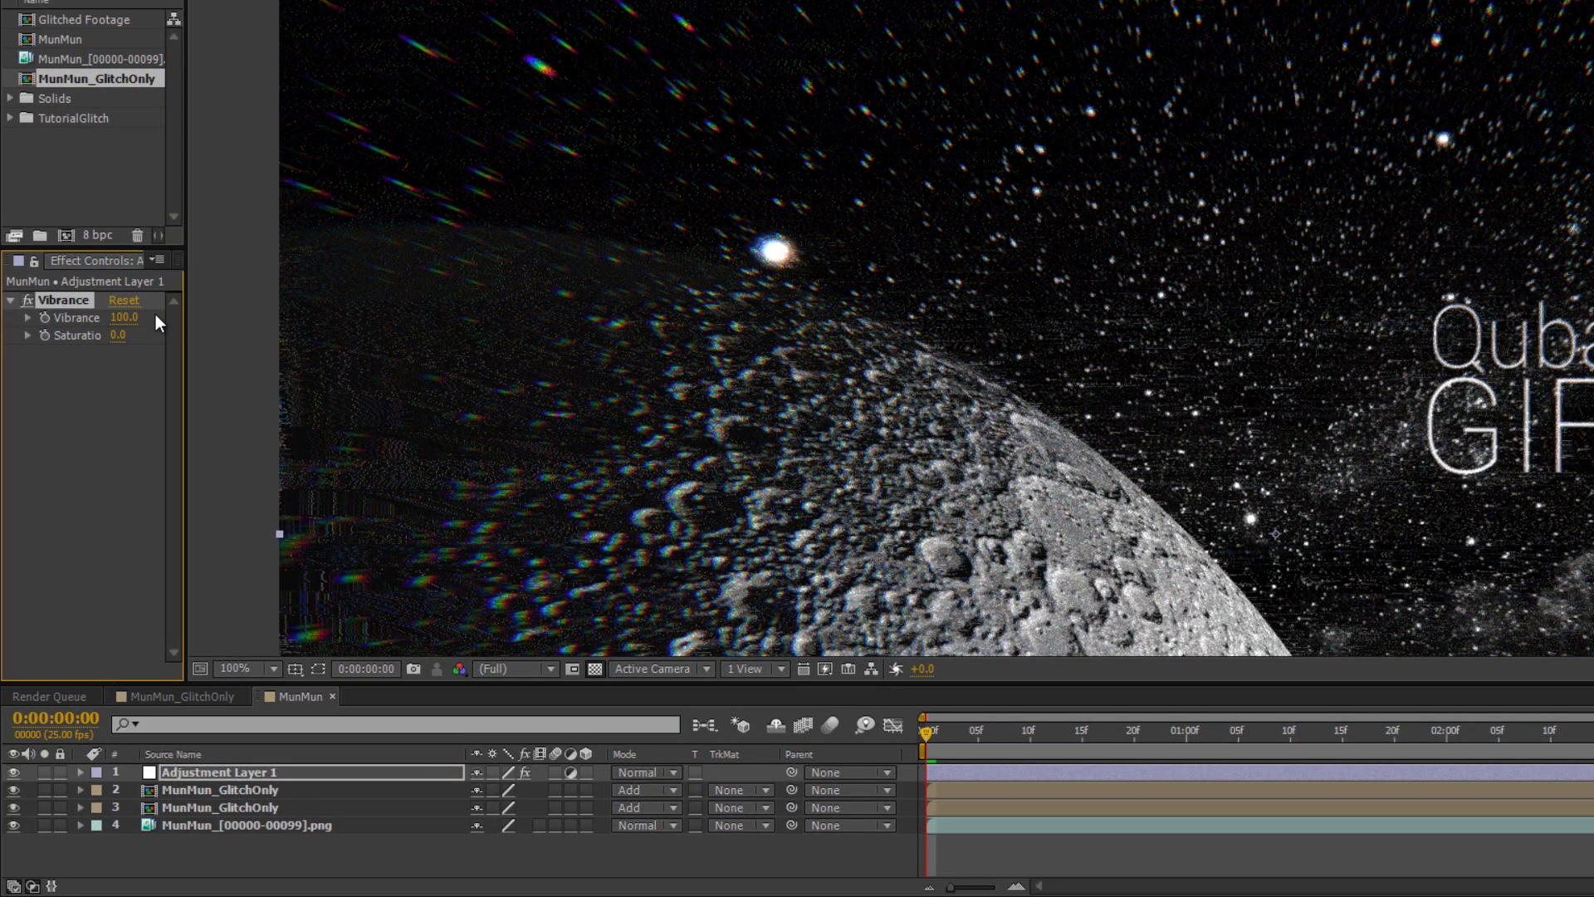
pyautogui.moveTo(117, 335); pyautogui.dragTo(203, 333)
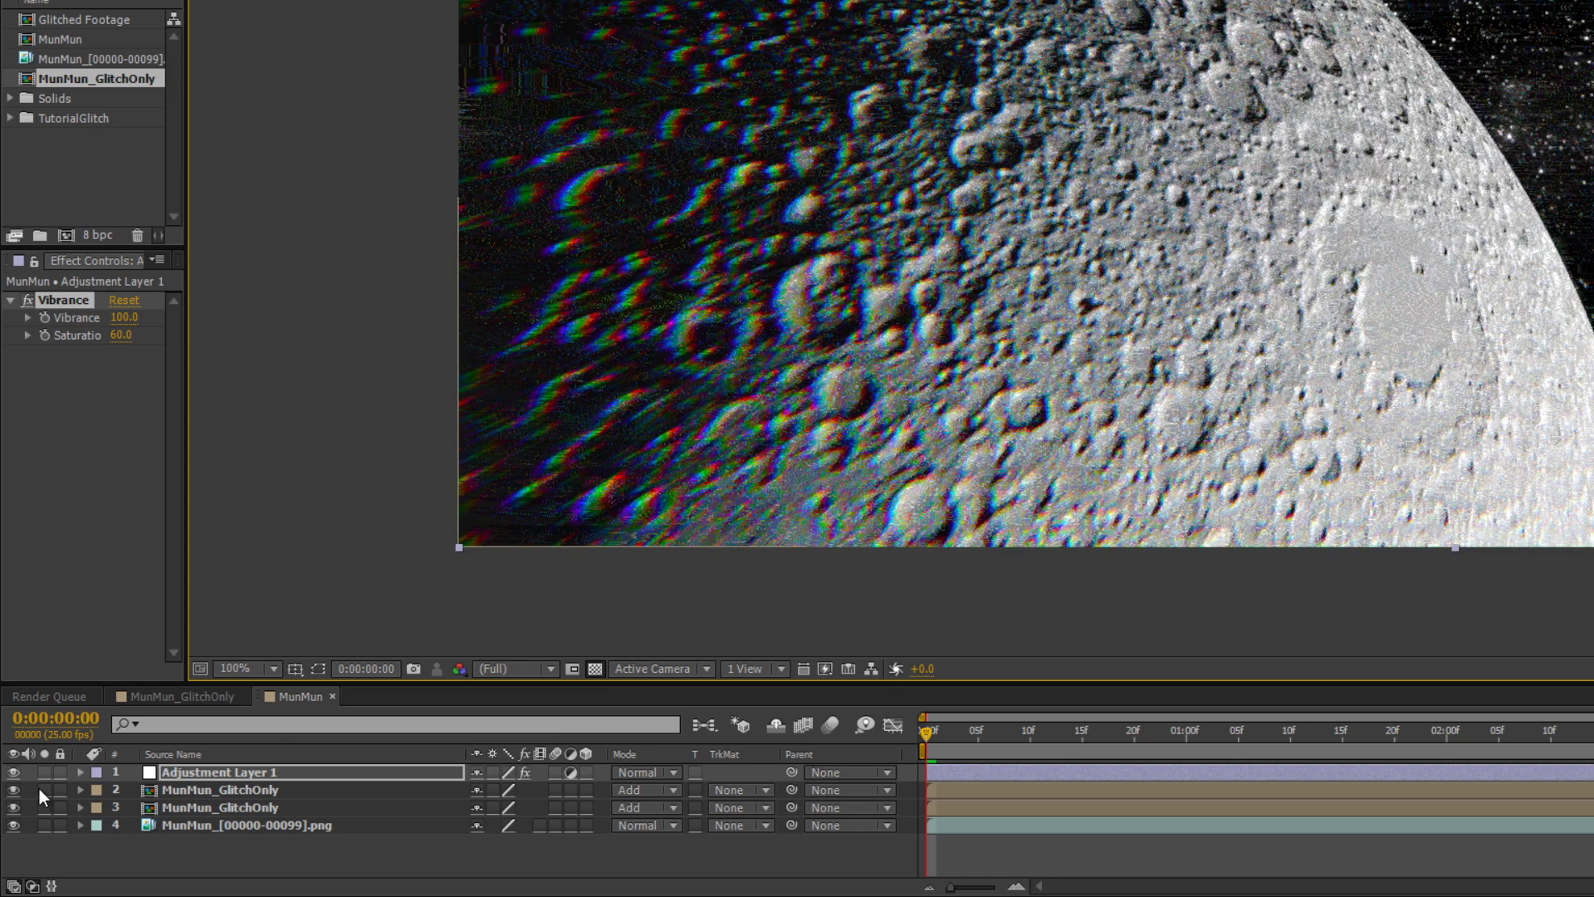
# Toggle Adjustment Layer 1 off and on to compare, then preview the glitched MunMun comp.
pyautogui.click(13, 771)
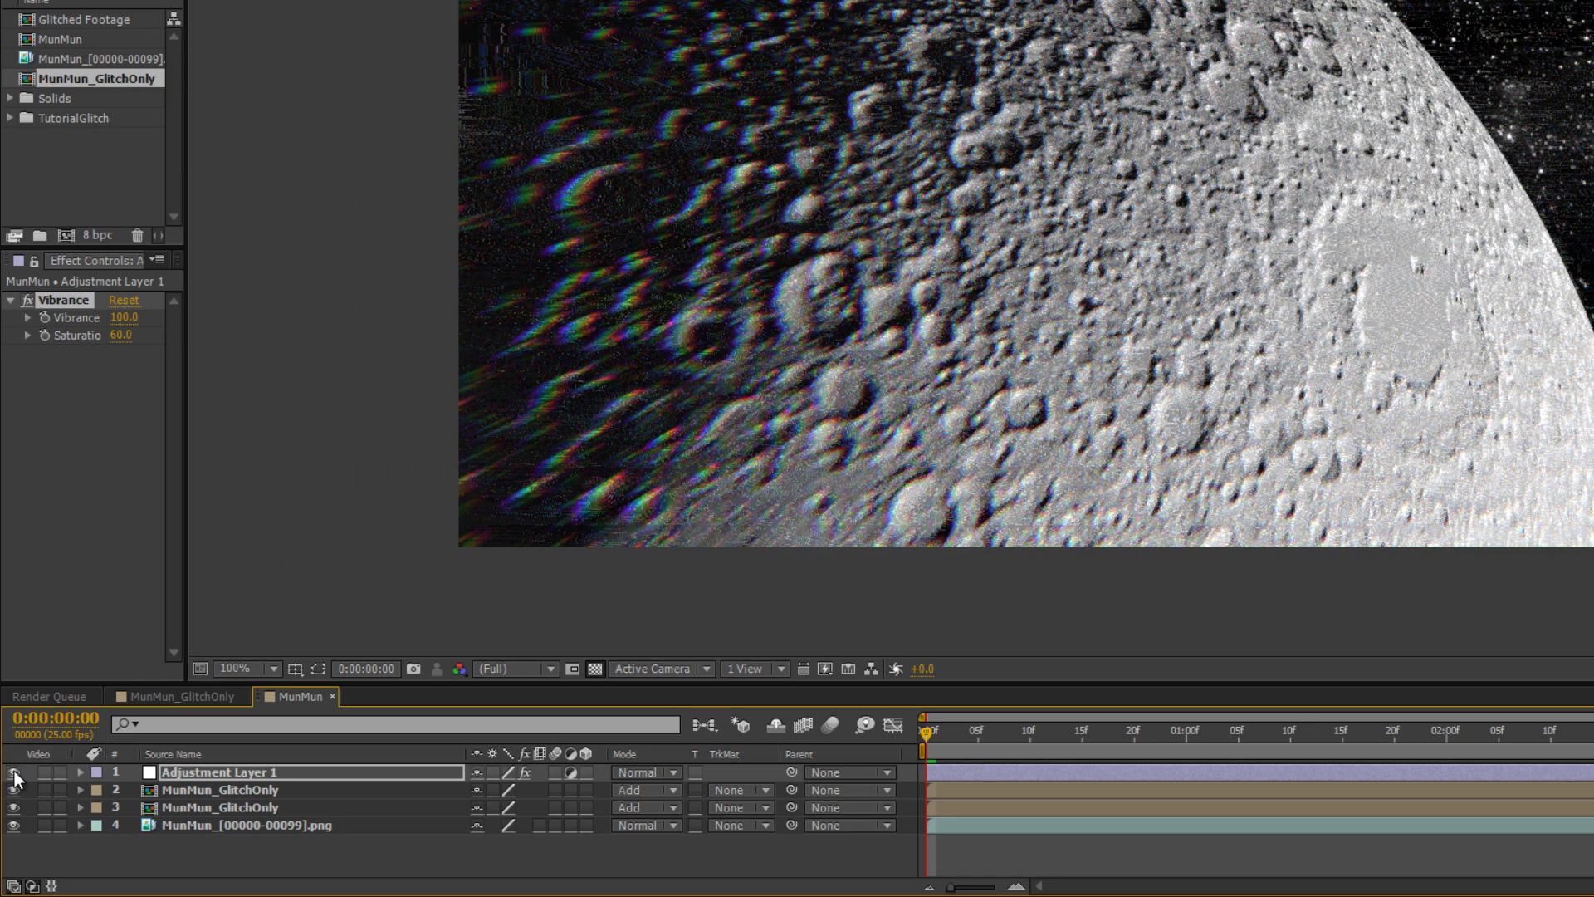
pyautogui.click(13, 772)
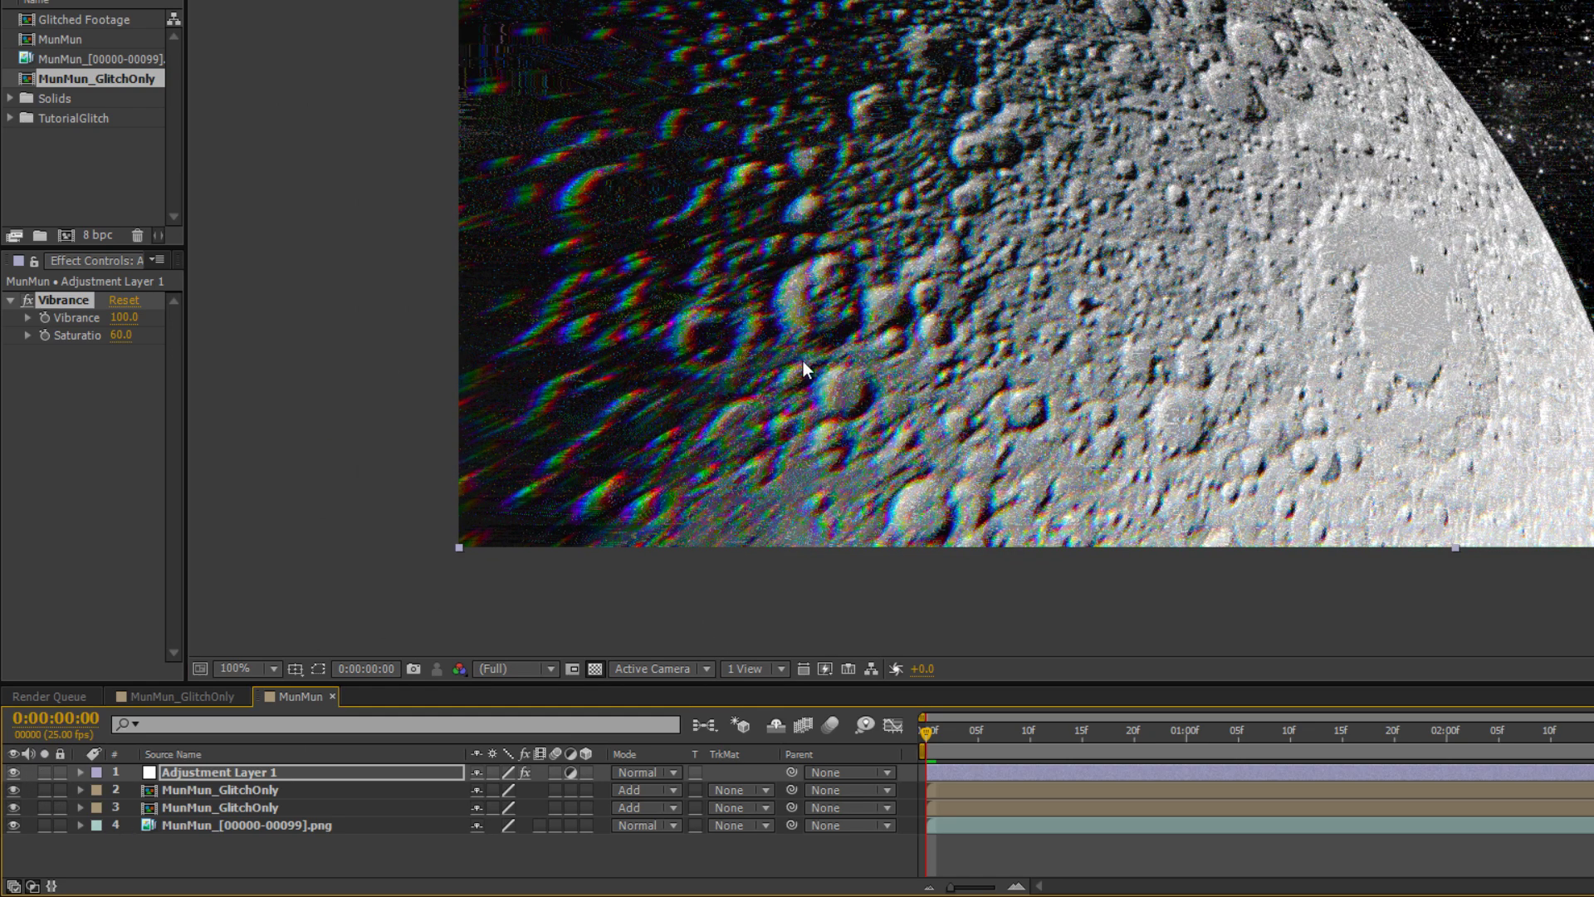
pyautogui.scroll(2, 699, 371)
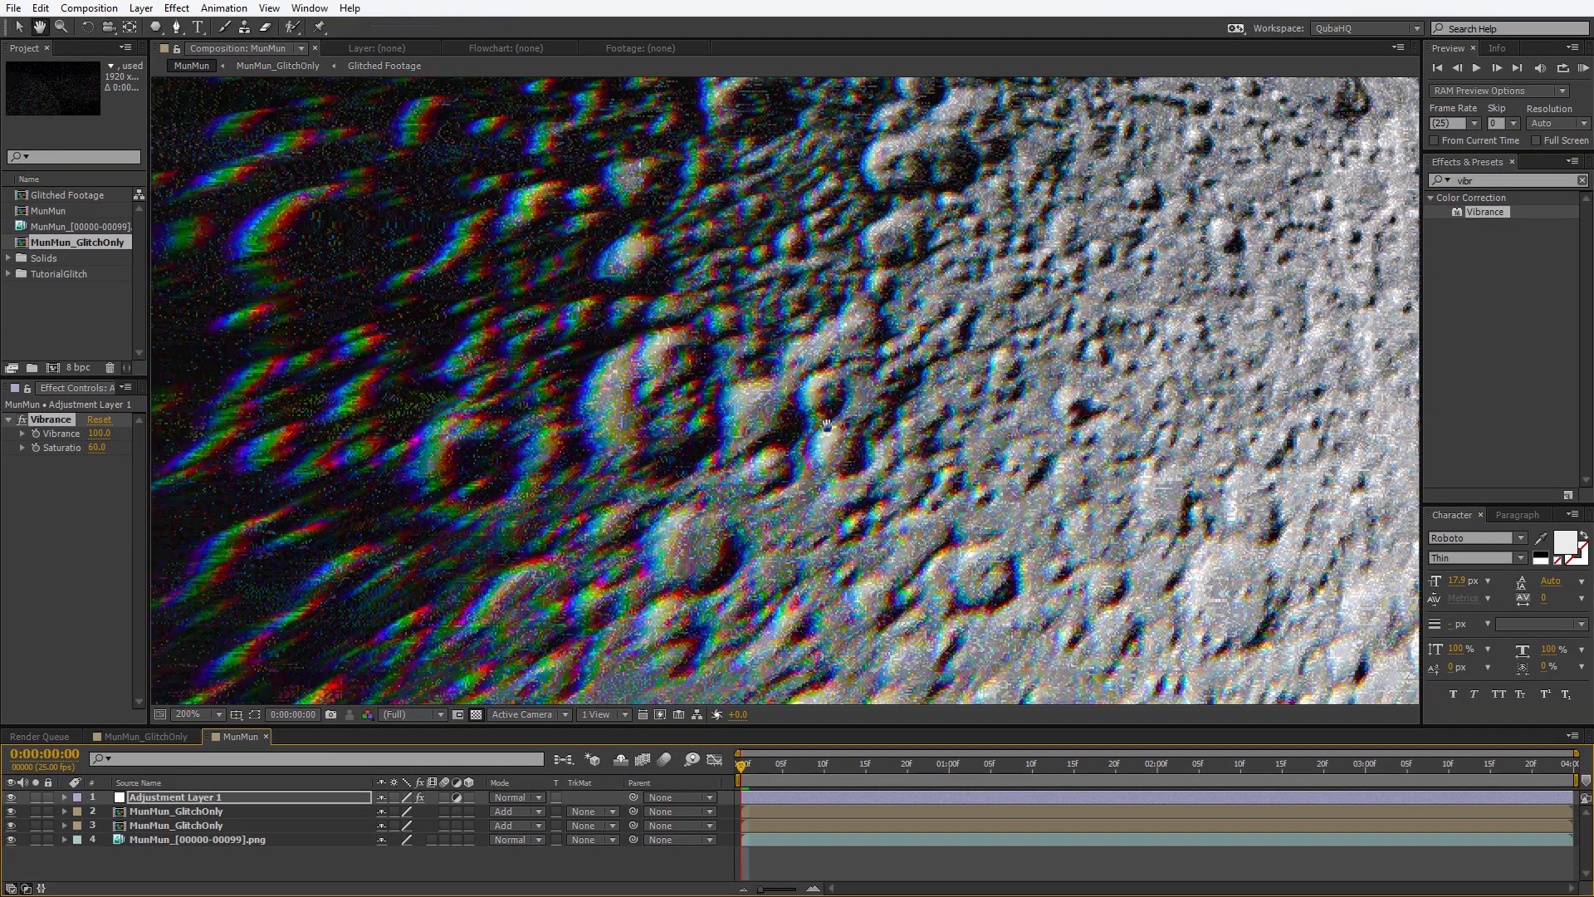
pyautogui.moveTo(827, 425); pyautogui.dragTo(892, 335)
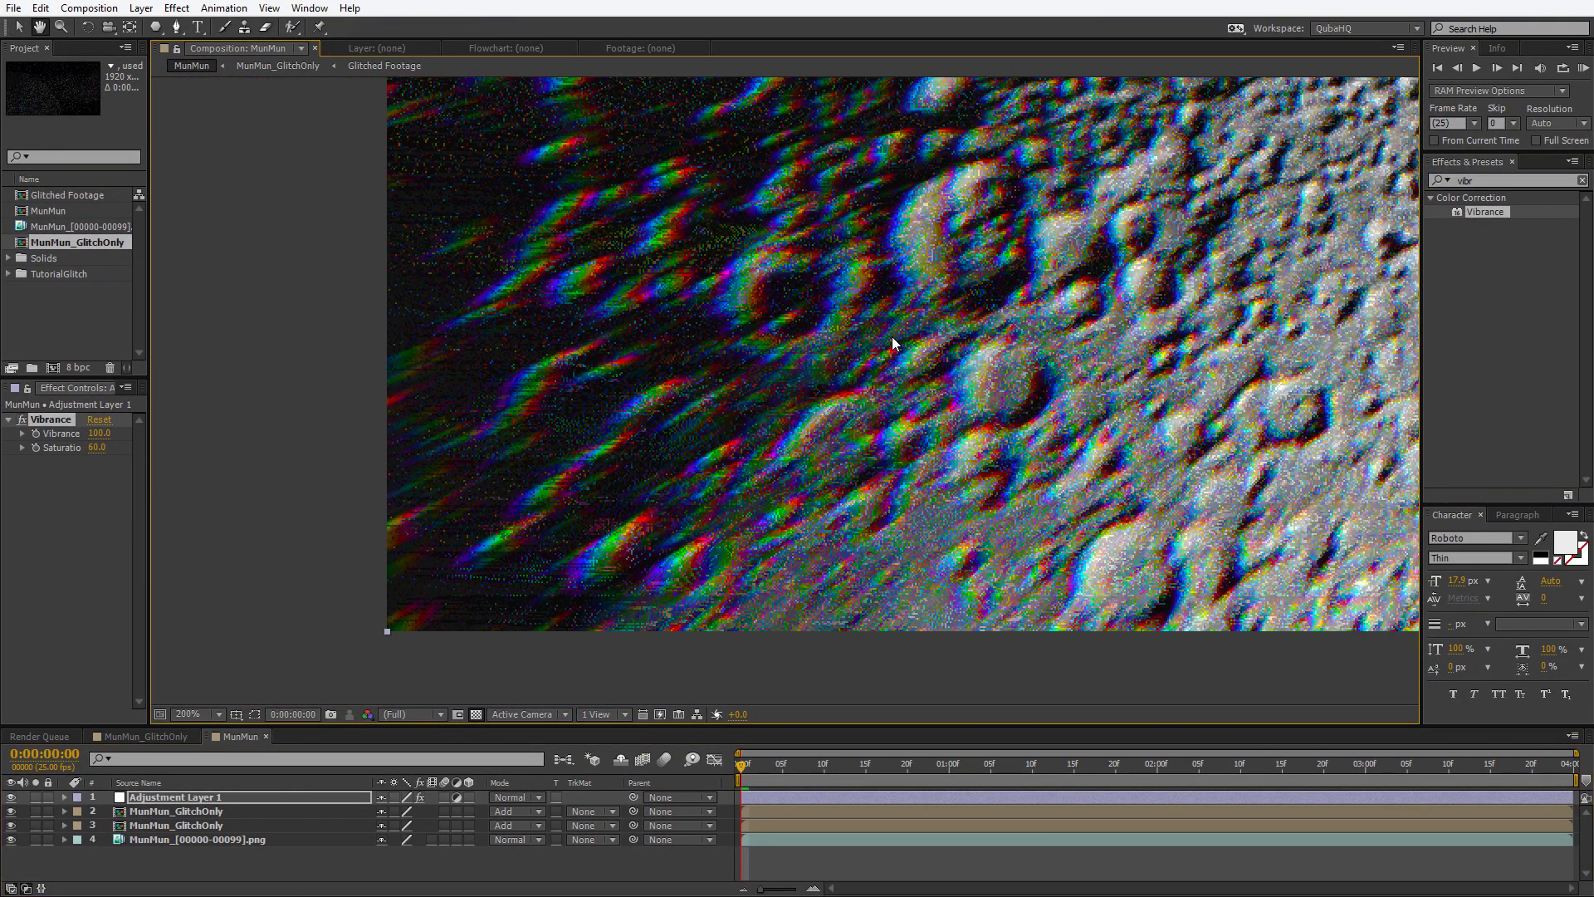
pyautogui.press('v')
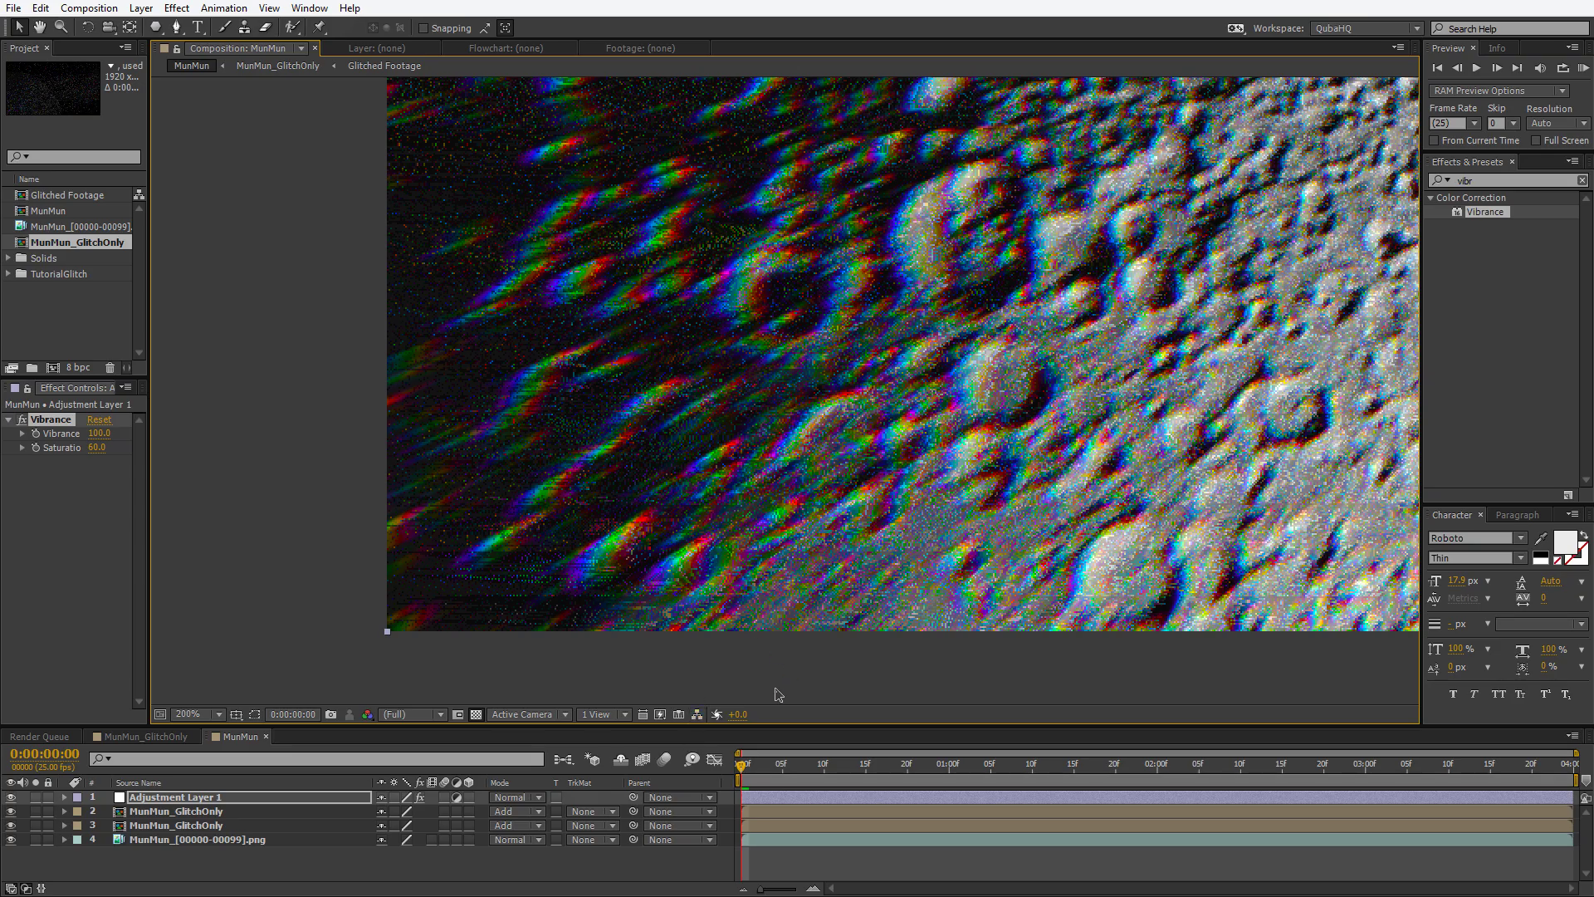
pyautogui.press('KP_0')
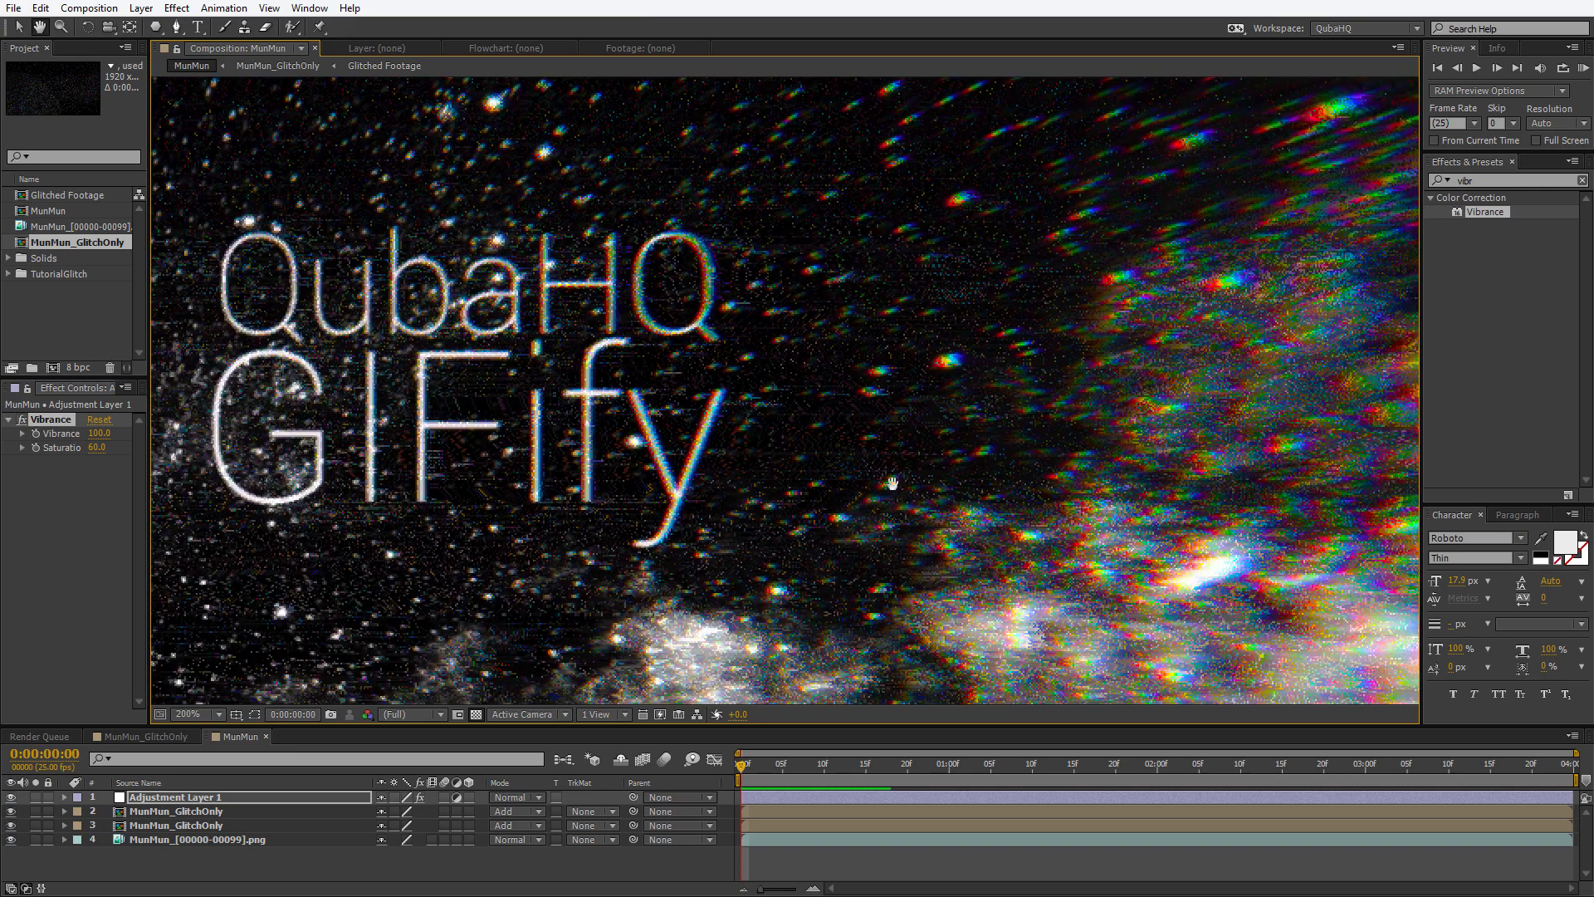
pyautogui.press('v')
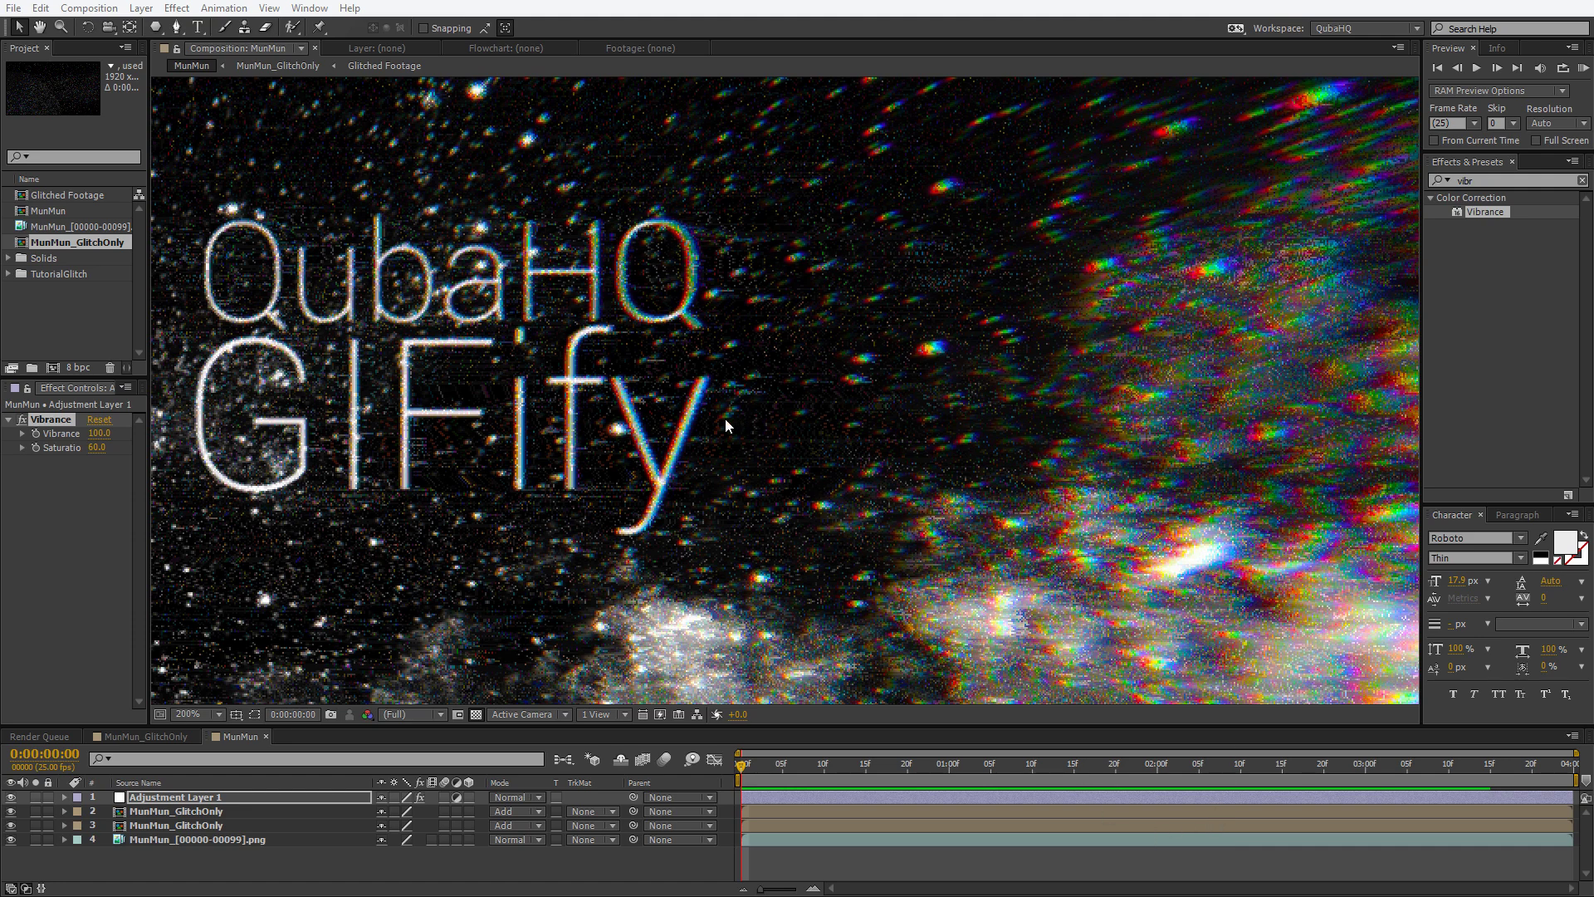
pyautogui.press(',')
pyautogui.hscroll(-5, 586, 430)
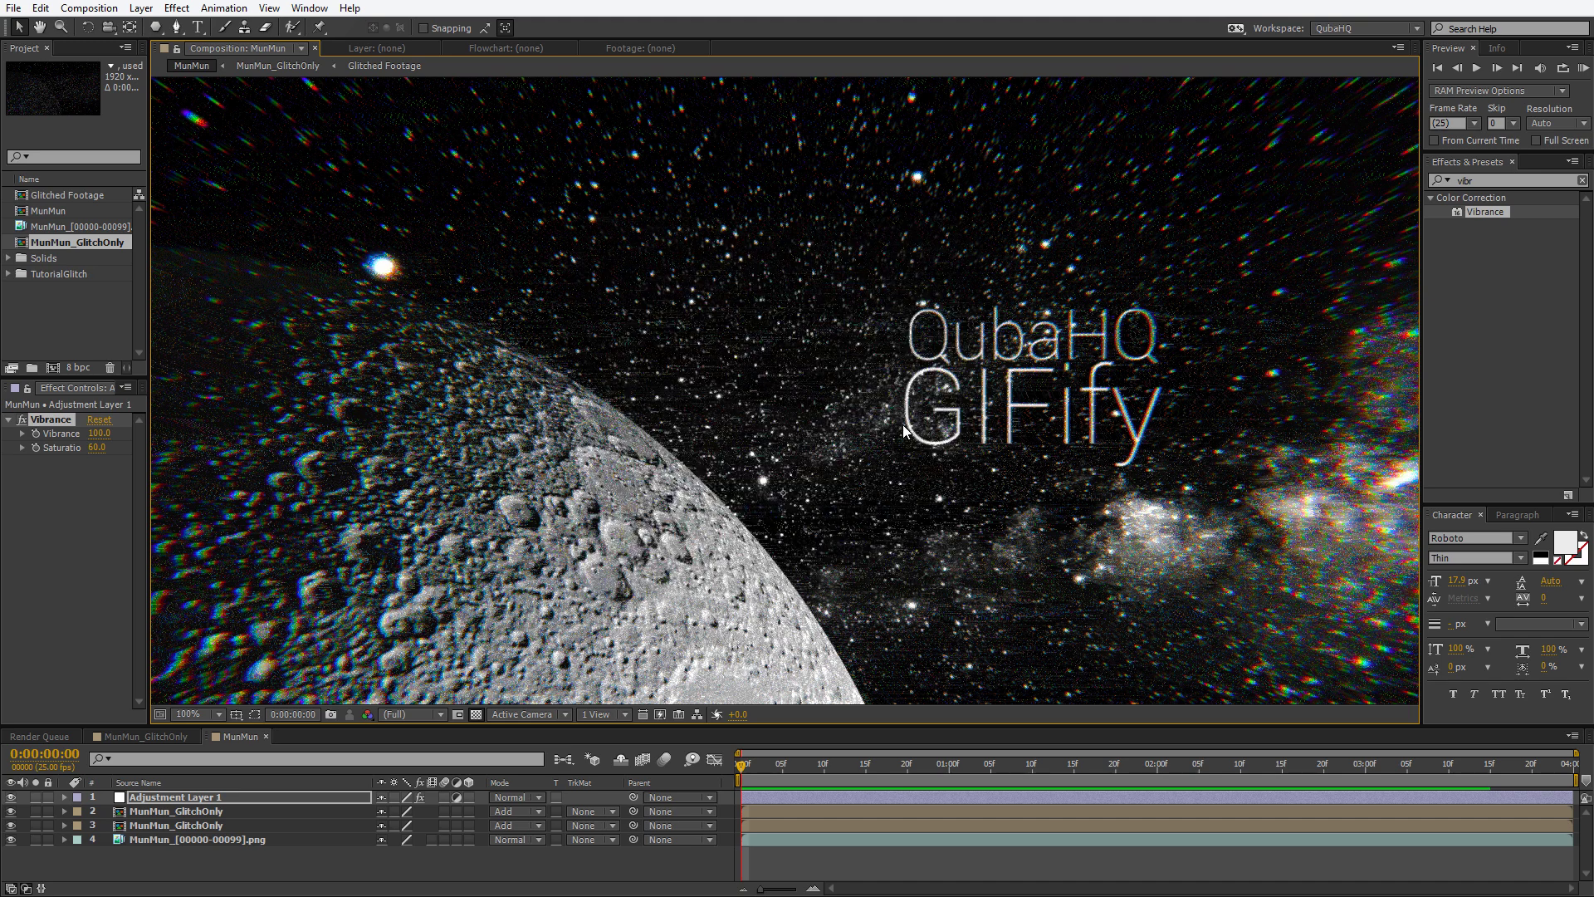
pyautogui.press(',')
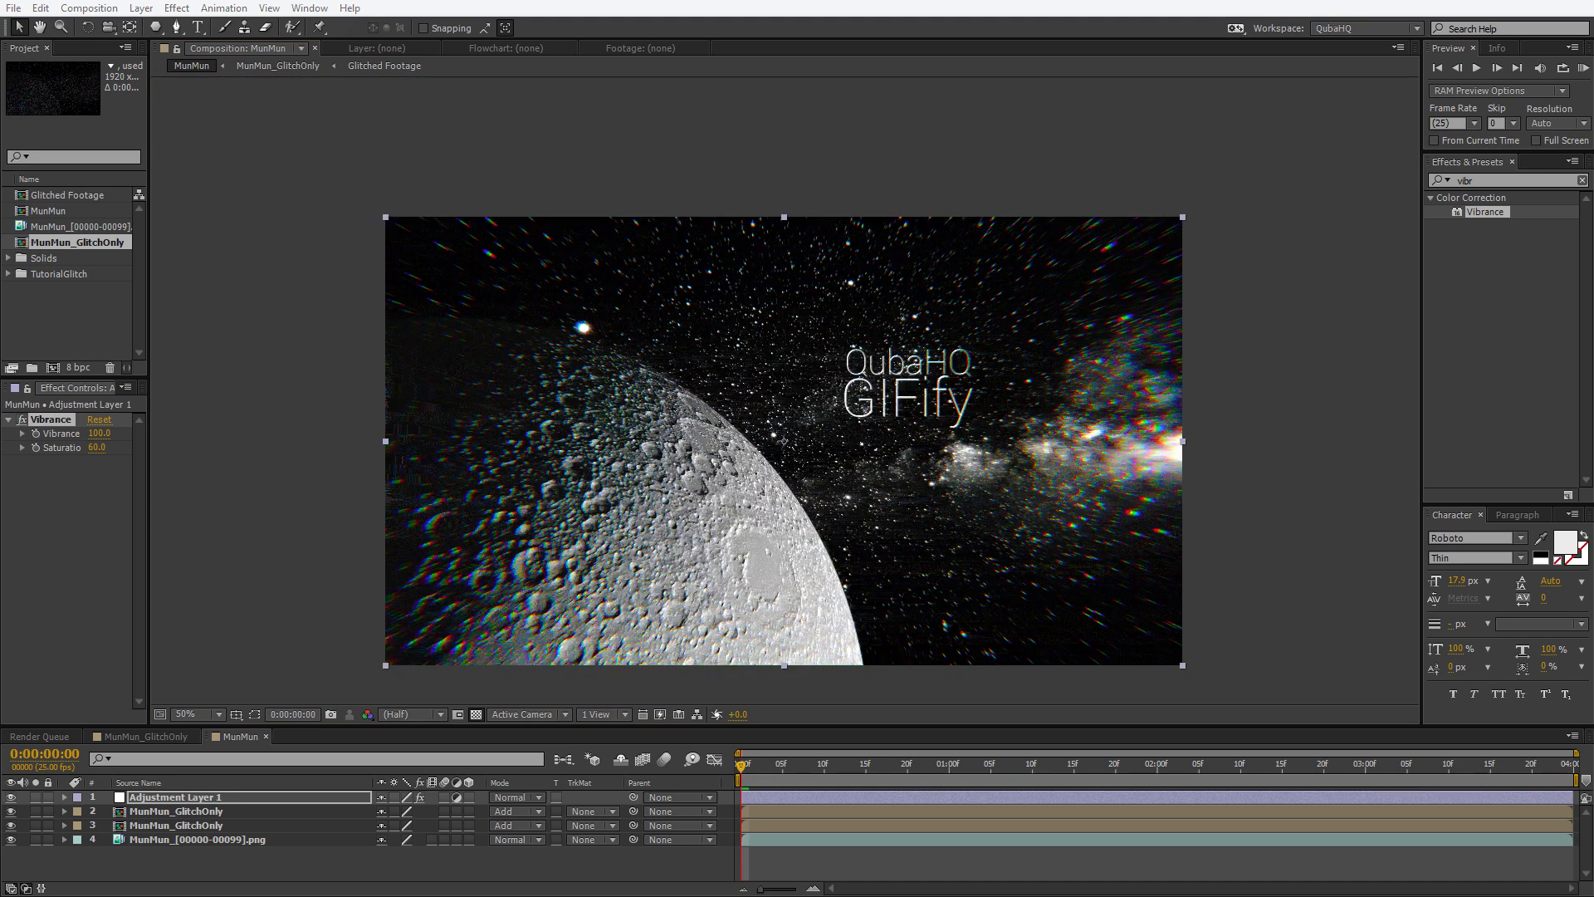